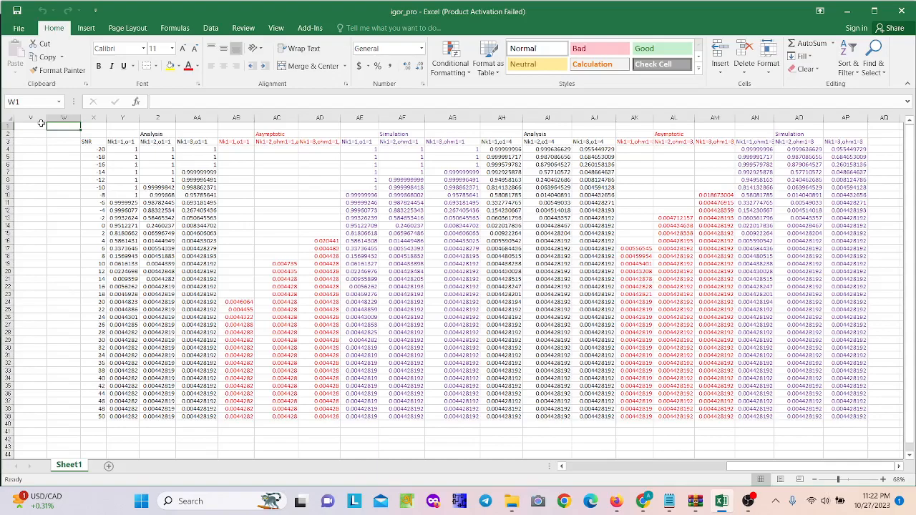
Step: Examine the SNR column and the Analysis, Asymptotic and Simulation column groups in the igor_pro data sheet
{"action": "left_click_drag", "start_coordinate": [86, 138], "coordinate": [875, 421]}
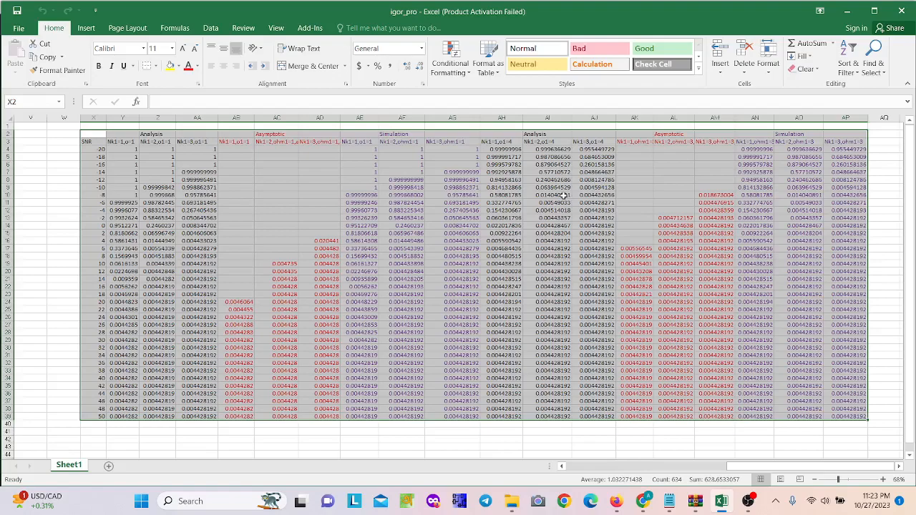
{"action": "left_click", "coordinate": [56, 164]}
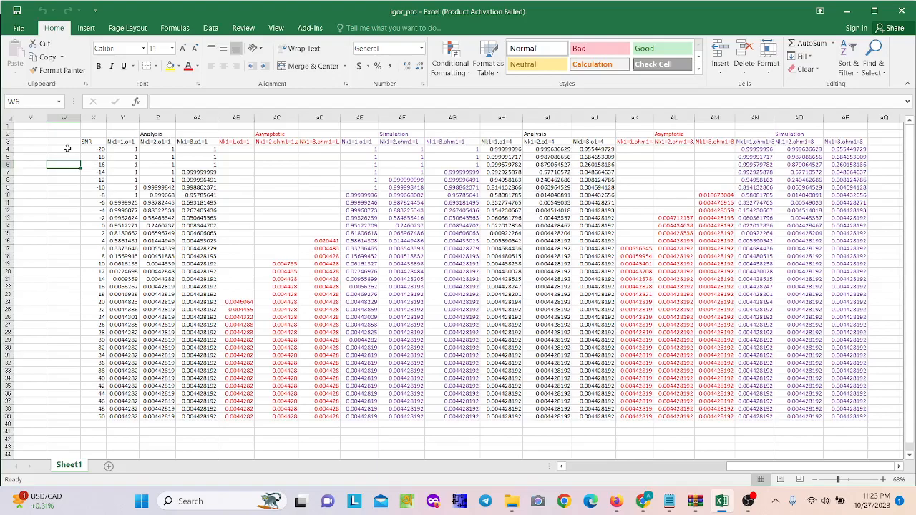
{"action": "left_click_drag", "start_coordinate": [93, 133], "coordinate": [458, 418]}
{"action": "left_click_drag", "start_coordinate": [496, 137], "coordinate": [845, 417]}
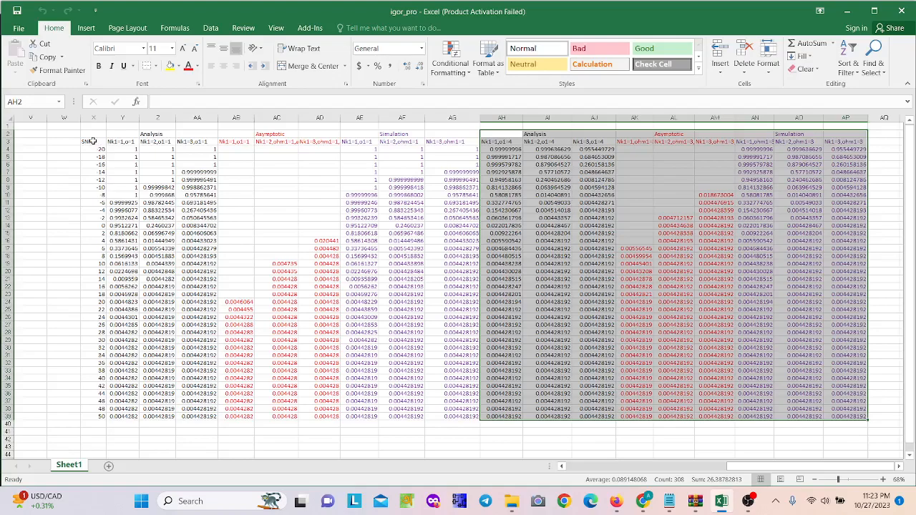
{"action": "left_click_drag", "start_coordinate": [91, 141], "coordinate": [102, 417]}
{"action": "left_click_drag", "start_coordinate": [119, 134], "coordinate": [215, 418]}
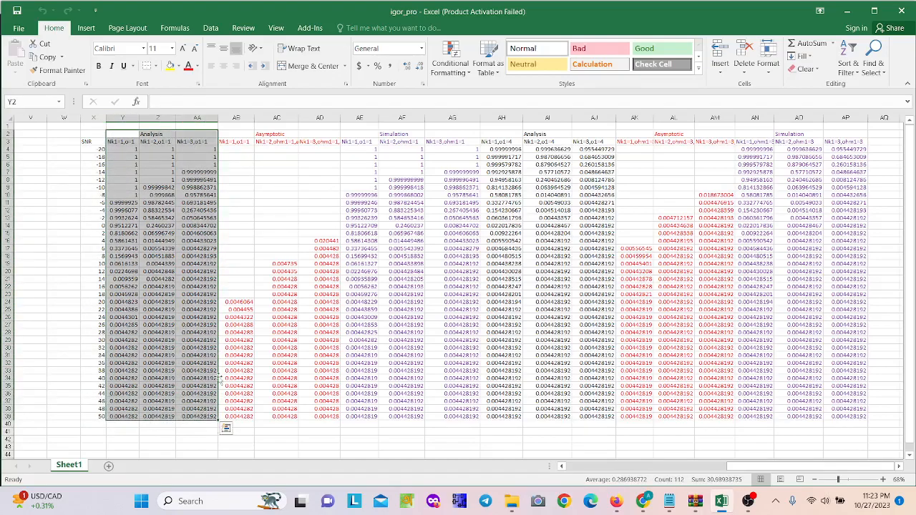
{"action": "left_click_drag", "start_coordinate": [238, 134], "coordinate": [321, 418]}
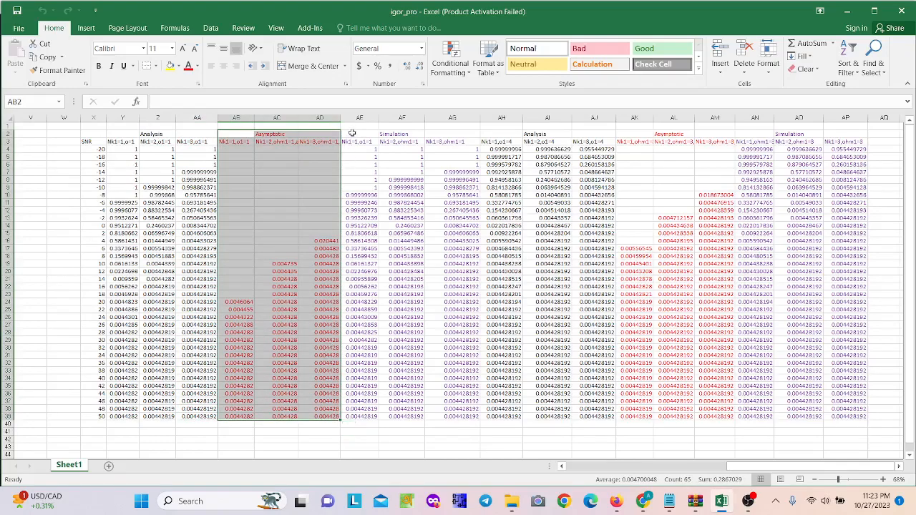
{"action": "left_click_drag", "start_coordinate": [351, 133], "coordinate": [464, 417]}
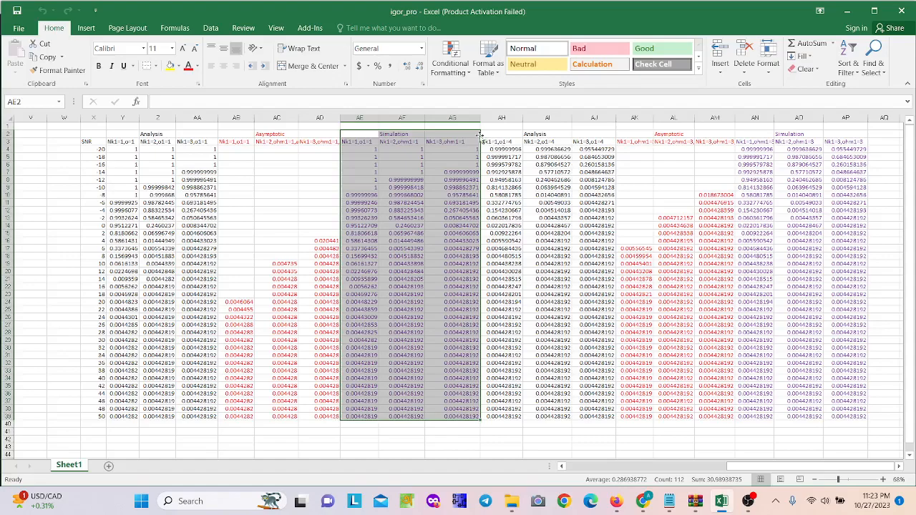
{"action": "left_click_drag", "start_coordinate": [492, 134], "coordinate": [868, 421]}
{"action": "left_click", "coordinate": [66, 135]}
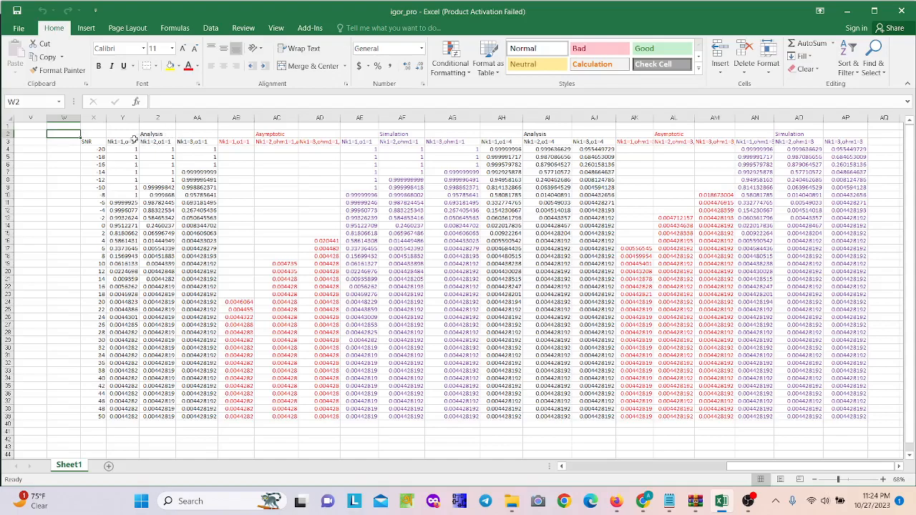
{"action": "left_click_drag", "start_coordinate": [87, 135], "coordinate": [93, 413]}
{"action": "left_click_drag", "start_coordinate": [118, 134], "coordinate": [203, 415]}
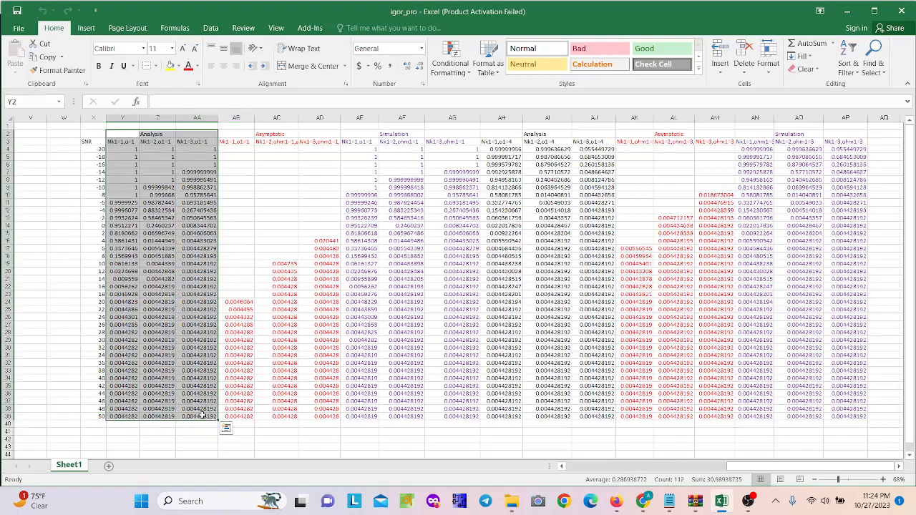
Step: Launch Igor Pro and dismiss the software update offer without installing it
{"action": "left_click", "coordinate": [203, 501]}
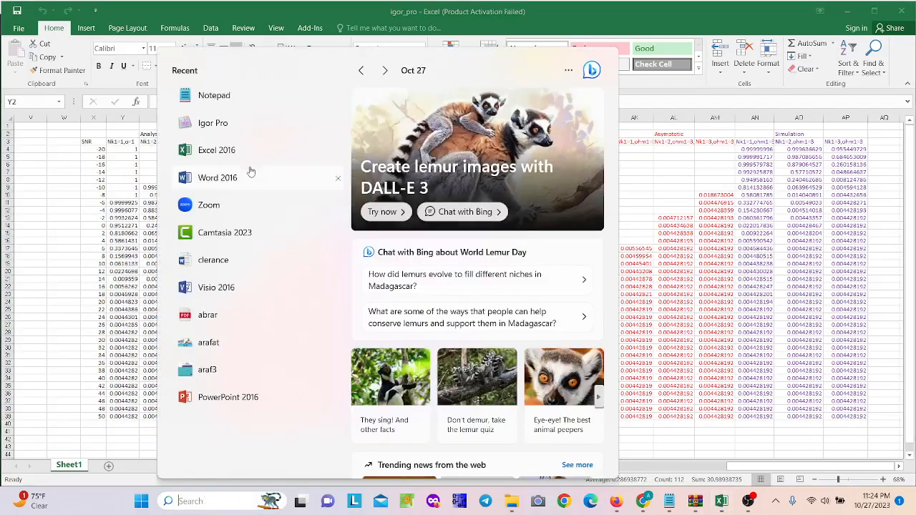
{"action": "left_click", "coordinate": [216, 125]}
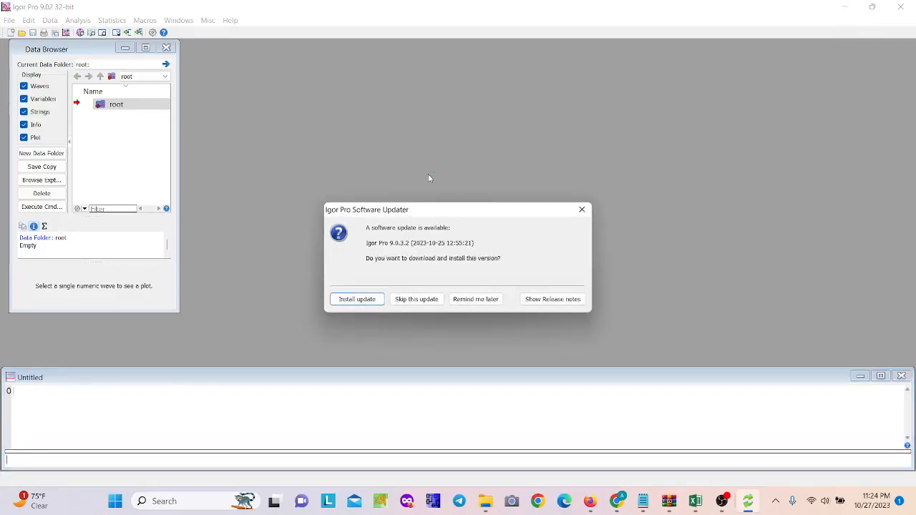
{"action": "left_click", "coordinate": [583, 210]}
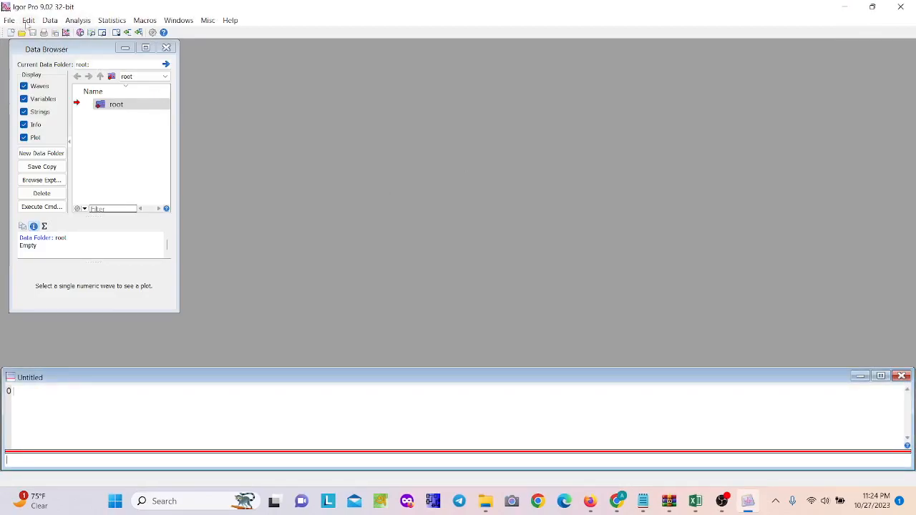
Step: Create a new empty table in Igor Pro with the default settings
{"action": "left_click", "coordinate": [177, 22]}
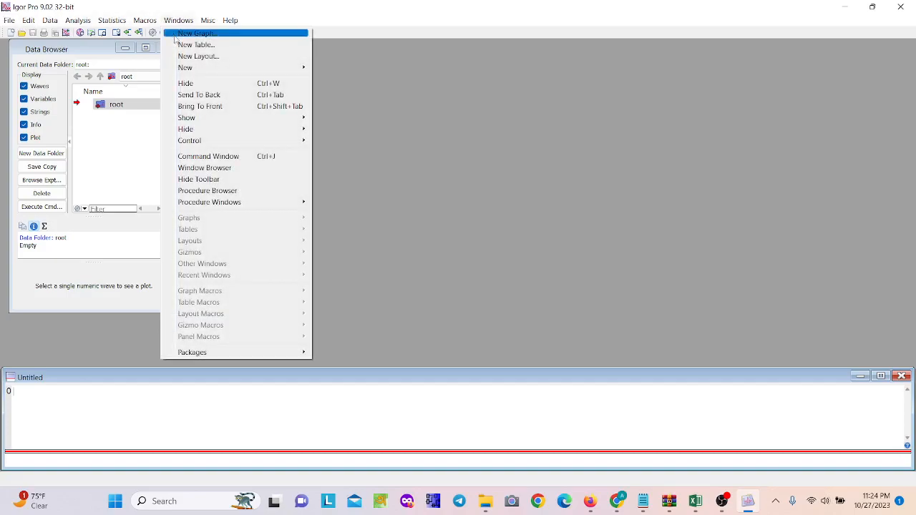
{"action": "left_click", "coordinate": [196, 44]}
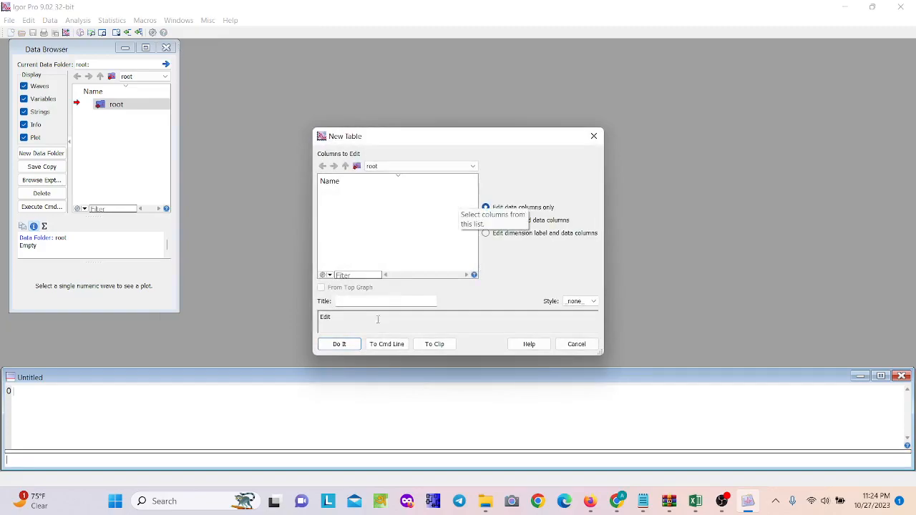
{"action": "left_click", "coordinate": [344, 348]}
{"action": "left_click_drag", "start_coordinate": [186, 56], "coordinate": [366, 54]}
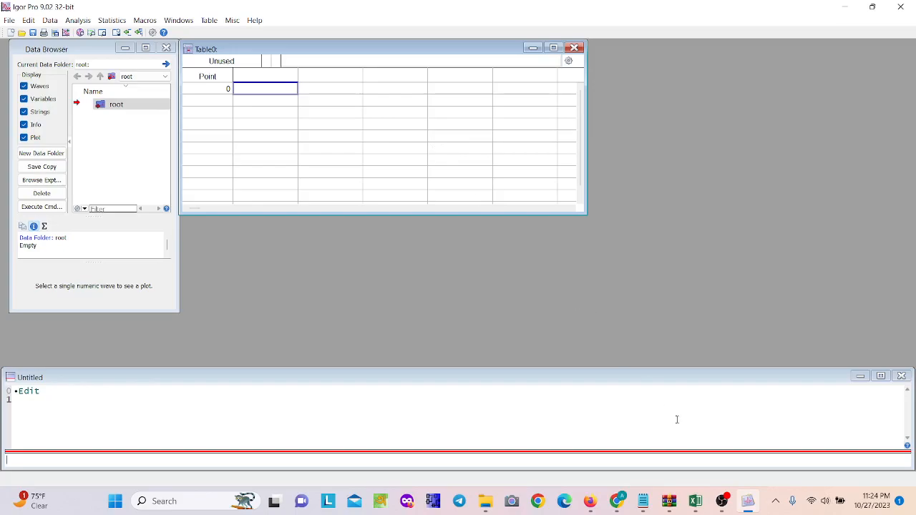
Step: Copy the numeric data in X4:AP39 from the Excel sheet and paste it into the empty Igor Pro table
{"action": "left_click", "coordinate": [696, 503]}
{"action": "left_click", "coordinate": [292, 197]}
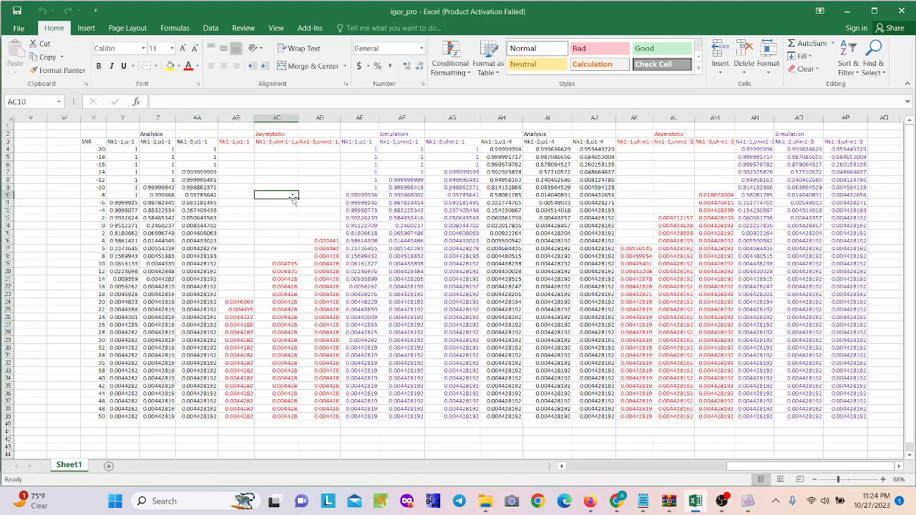
{"action": "left_click_drag", "start_coordinate": [93, 149], "coordinate": [867, 419]}
{"action": "right_click", "coordinate": [871, 424]}
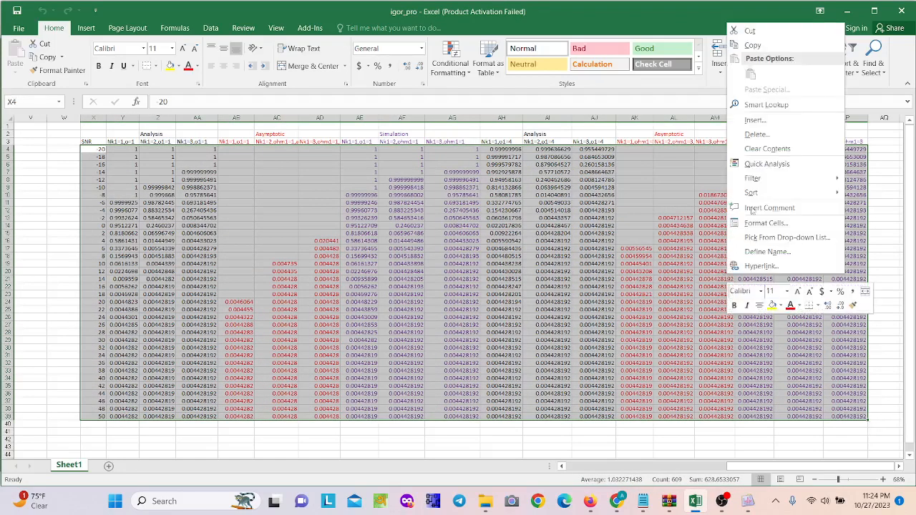
{"action": "left_click", "coordinate": [753, 45]}
{"action": "left_click", "coordinate": [748, 502]}
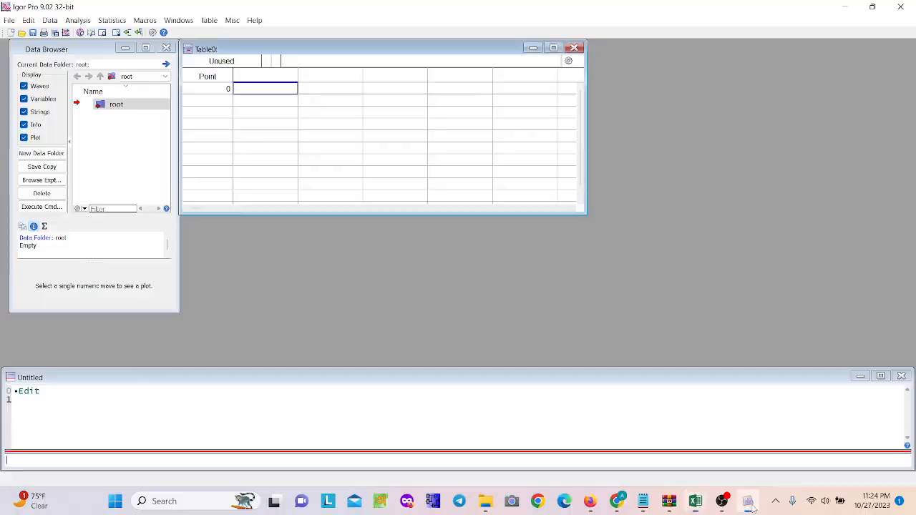
{"action": "key", "text": "ctrl+v"}
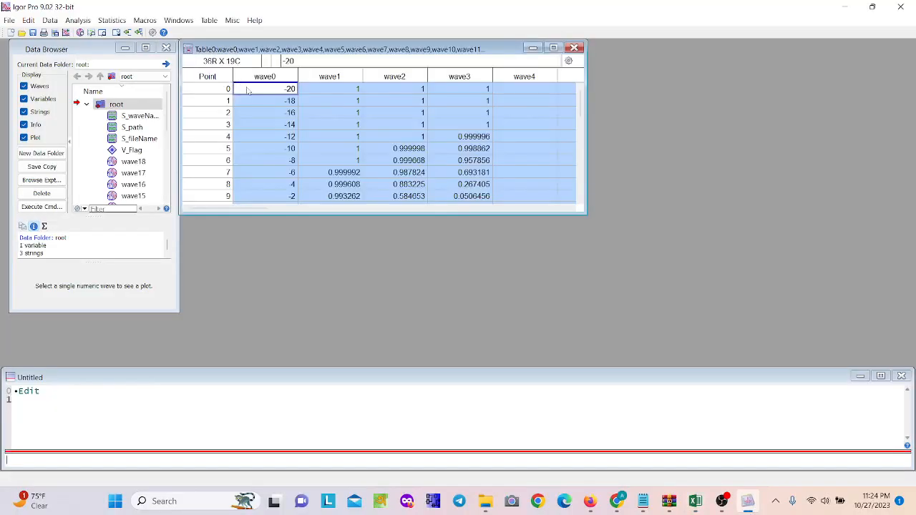
Step: Maximize the table window, deselect the pasted data and slightly narrow the wave columns
{"action": "left_click", "coordinate": [553, 48]}
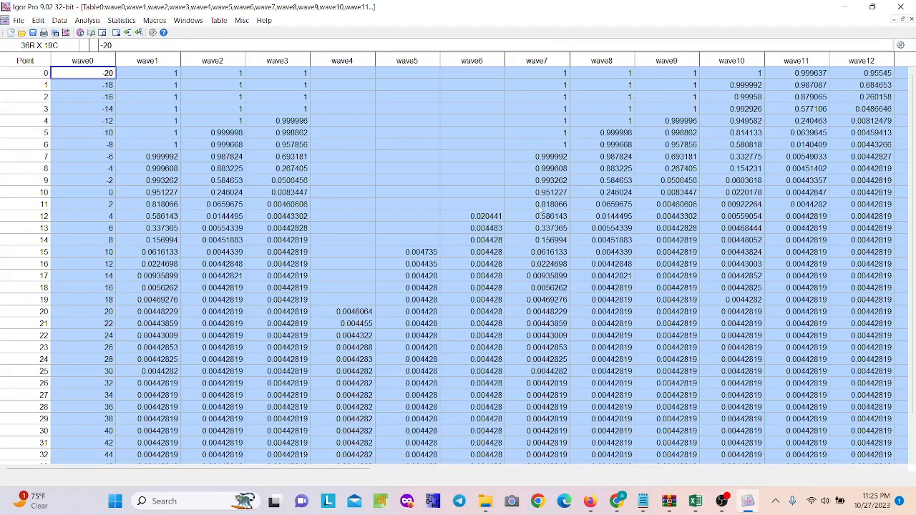
{"action": "left_click", "coordinate": [272, 166]}
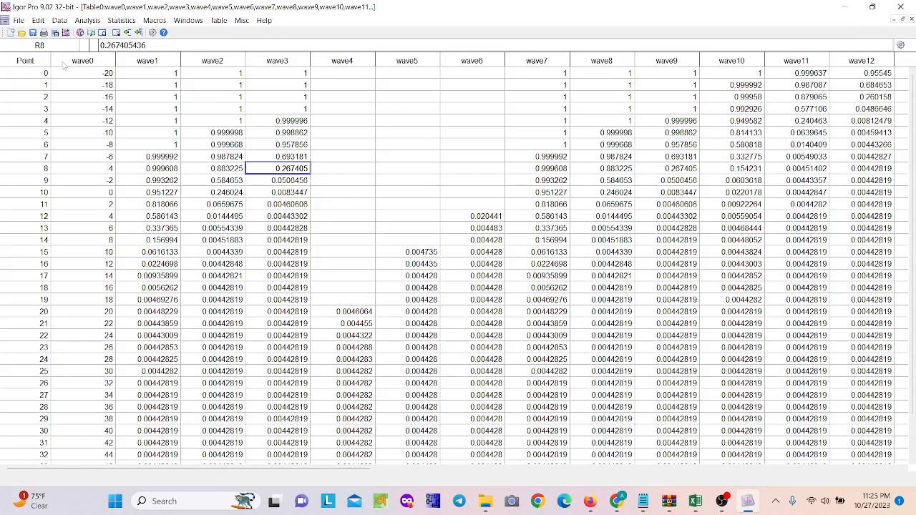
{"action": "left_click_drag", "start_coordinate": [115, 60], "coordinate": [111, 61]}
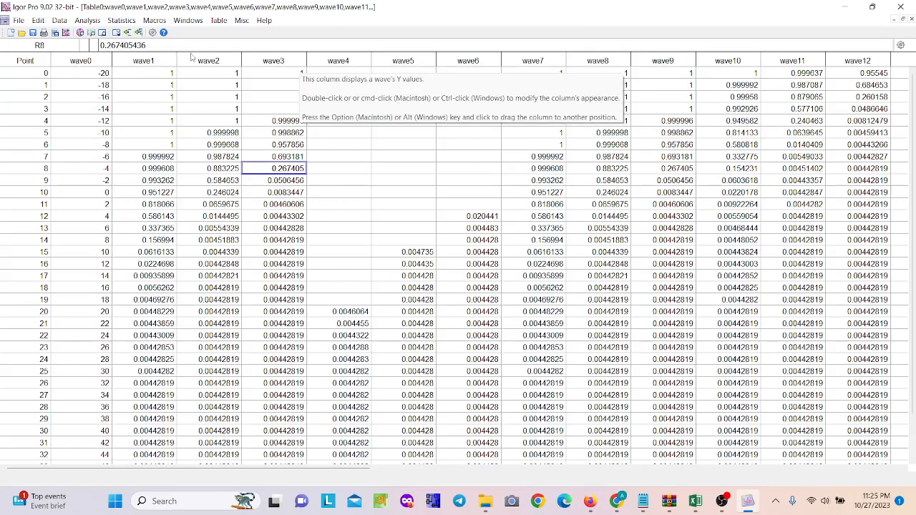
Step: Create a new graph plotting wave1 through wave18 as Y waves against wave0 as the X wave
{"action": "left_click", "coordinate": [192, 23]}
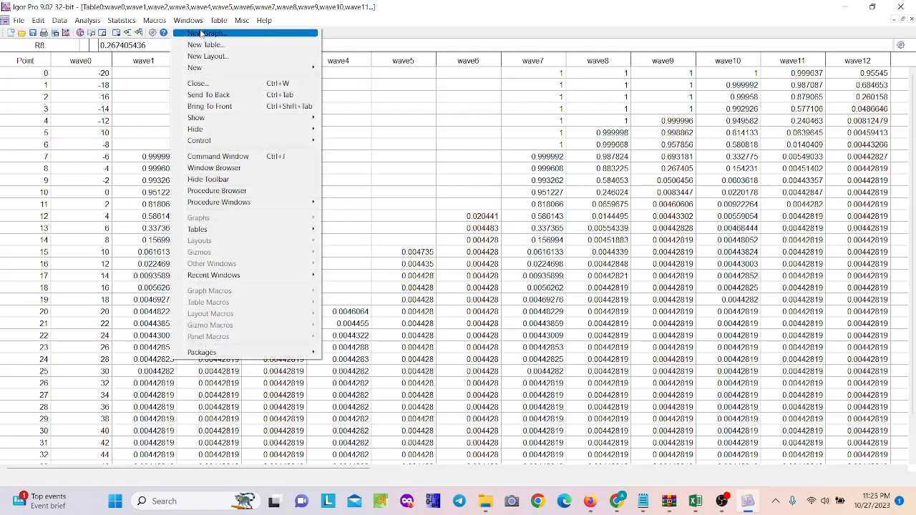
{"action": "left_click", "coordinate": [204, 32]}
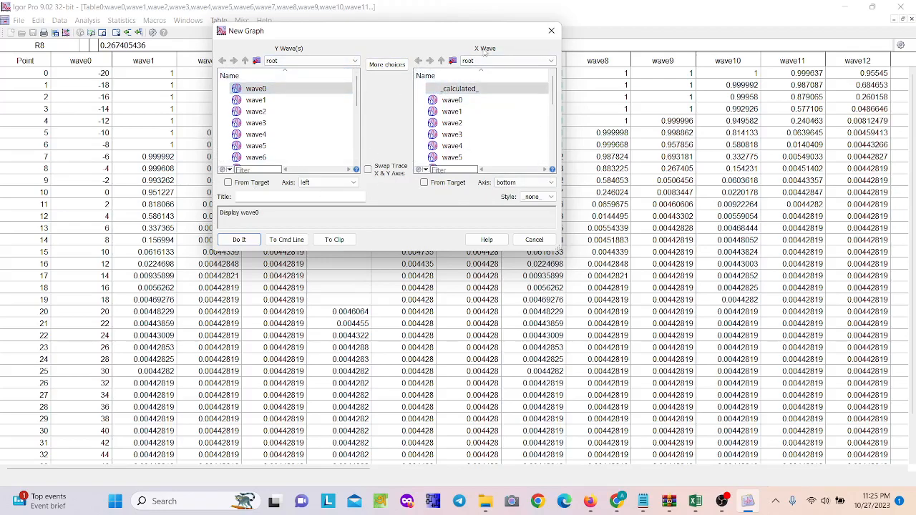
{"action": "left_click", "coordinate": [462, 104]}
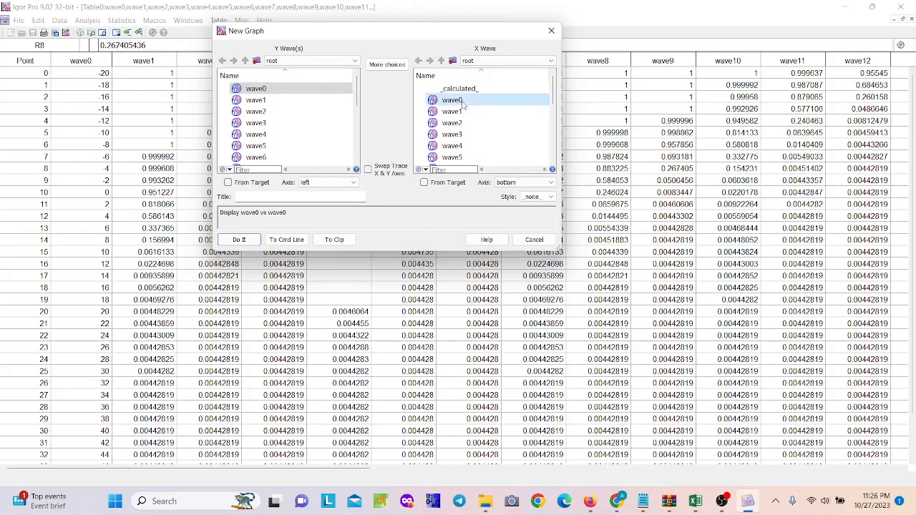
{"action": "left_click", "coordinate": [256, 101]}
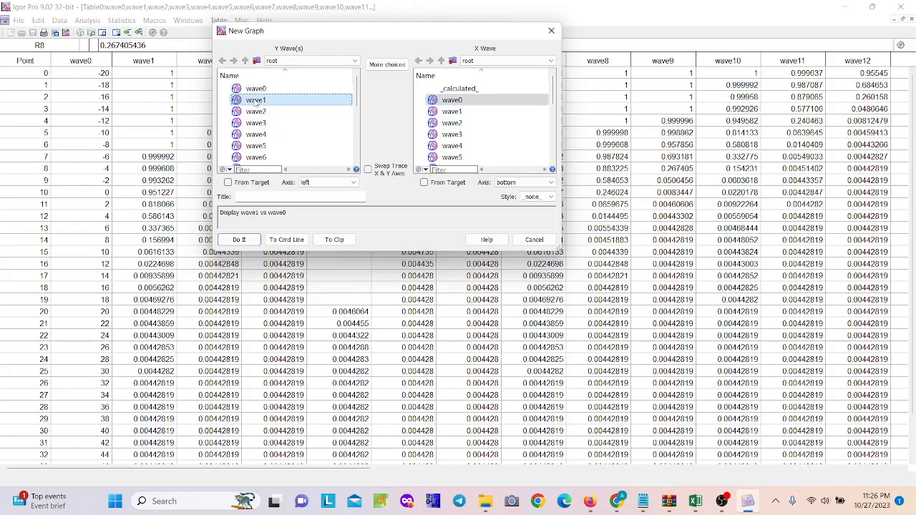
{"action": "left_click_drag", "start_coordinate": [256, 101], "coordinate": [265, 178]}
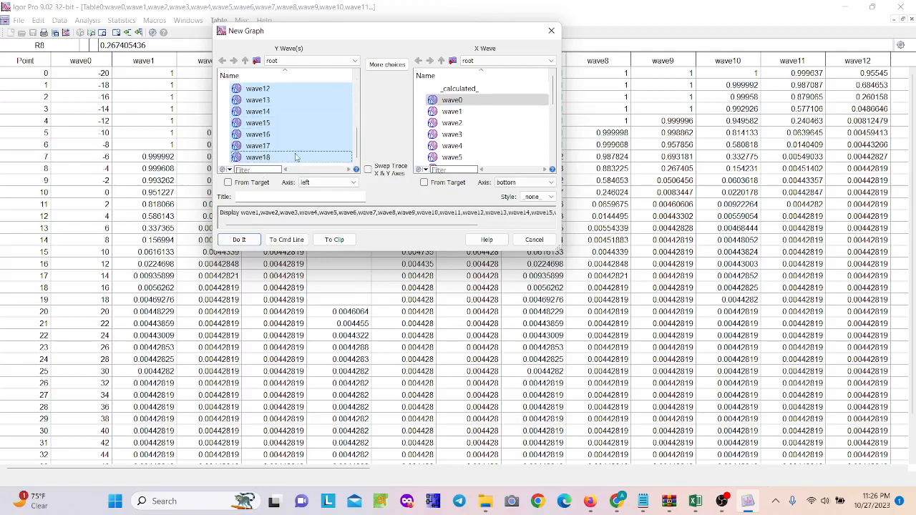
{"action": "left_click", "coordinate": [240, 240]}
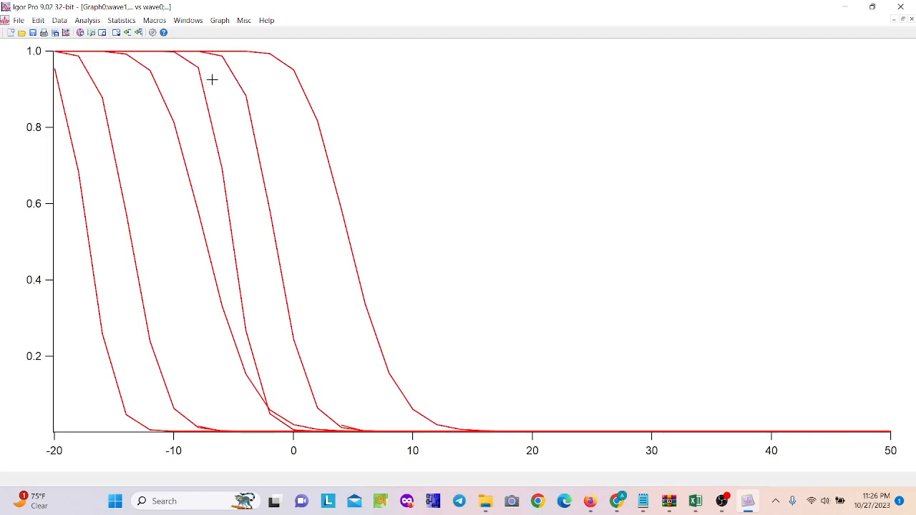
Step: In the graph's axis settings, select all axes and set their tick location to None
{"action": "double_click", "coordinate": [51, 92]}
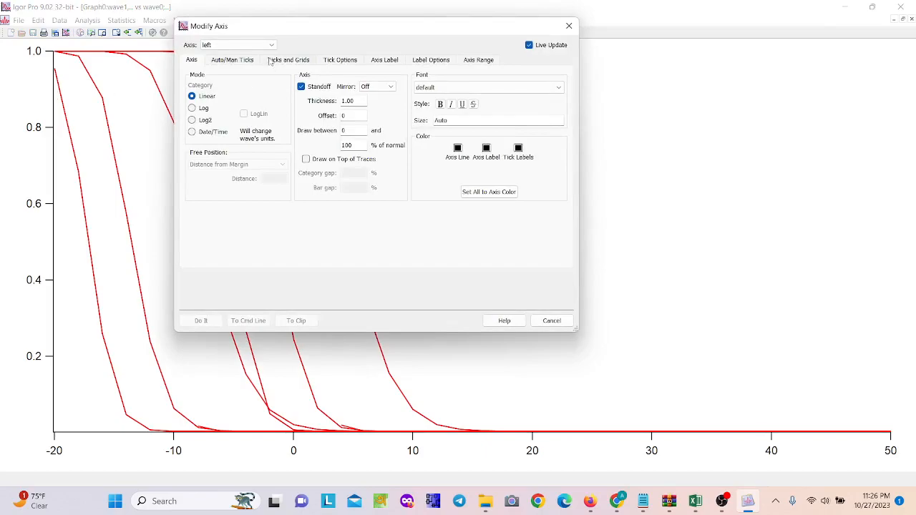
{"action": "left_click_drag", "start_coordinate": [253, 28], "coordinate": [210, 28]}
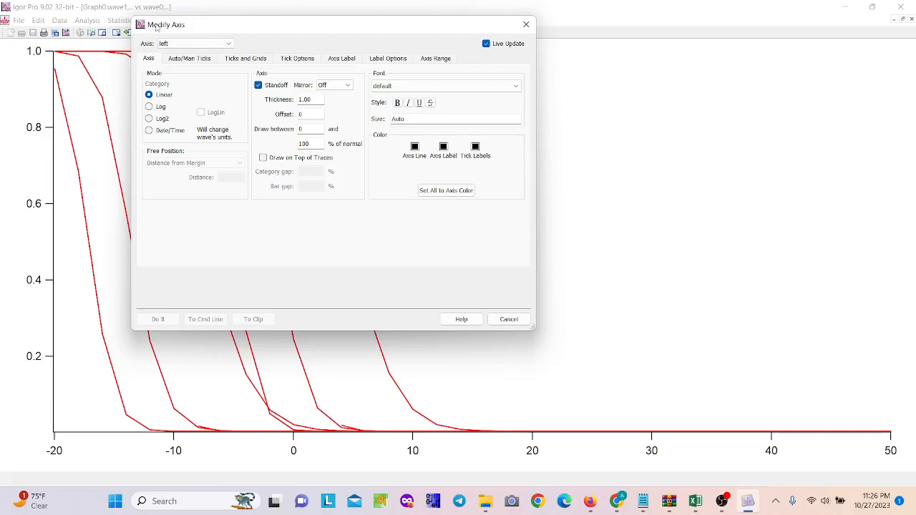
{"action": "left_click", "coordinate": [170, 44]}
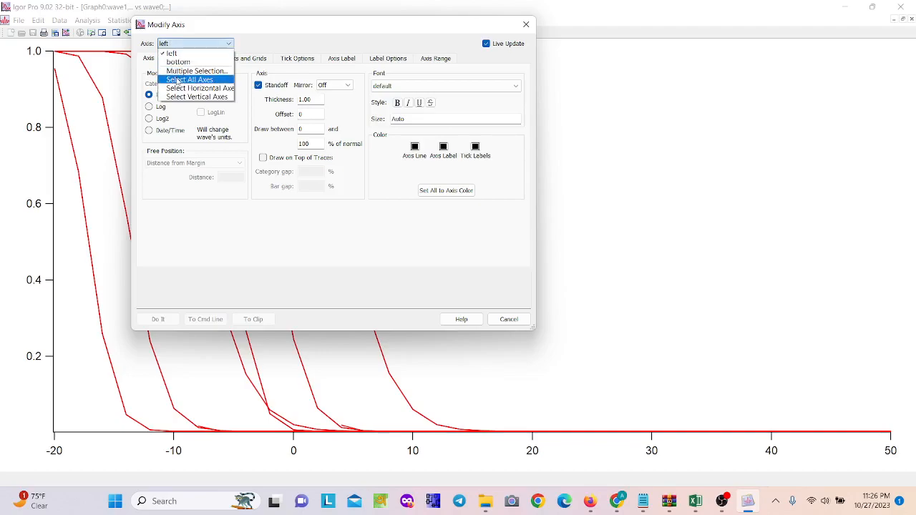
{"action": "left_click", "coordinate": [178, 79]}
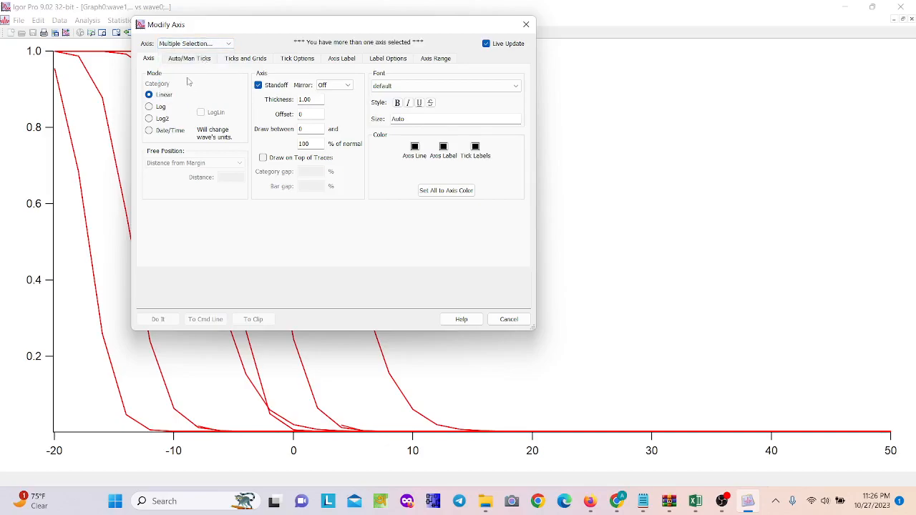
{"action": "left_click_drag", "start_coordinate": [196, 25], "coordinate": [247, 16]}
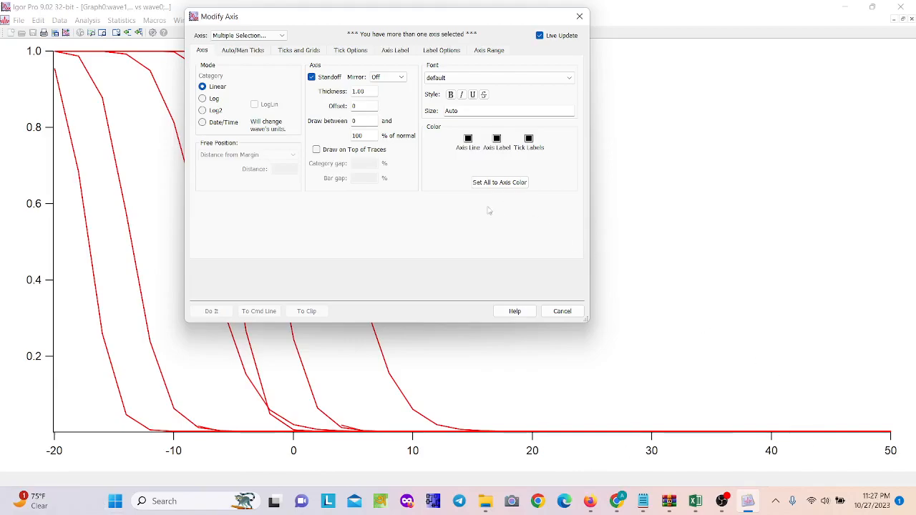
{"action": "left_click", "coordinate": [289, 55]}
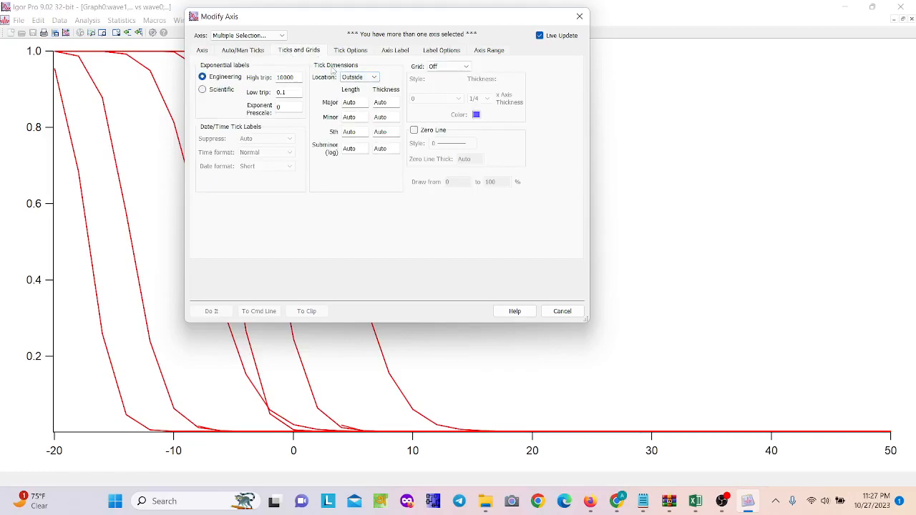
{"action": "left_click", "coordinate": [356, 78]}
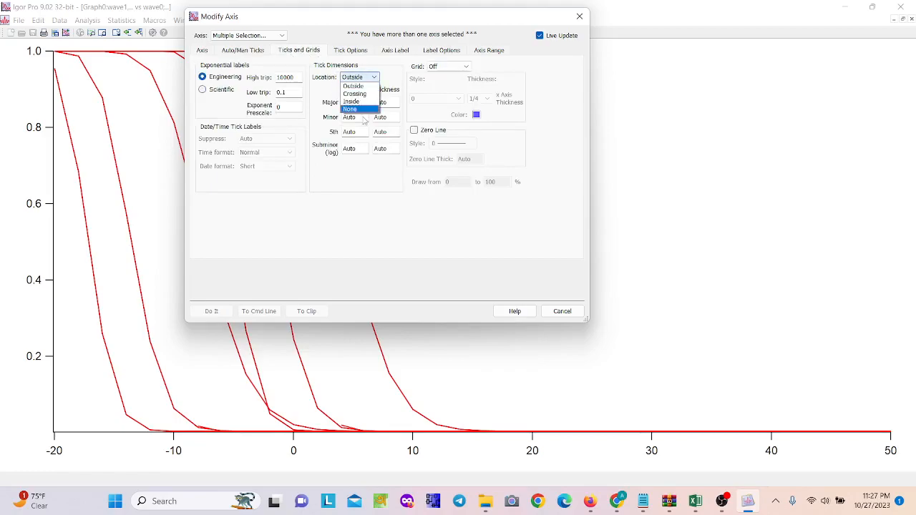
{"action": "left_click", "coordinate": [354, 108]}
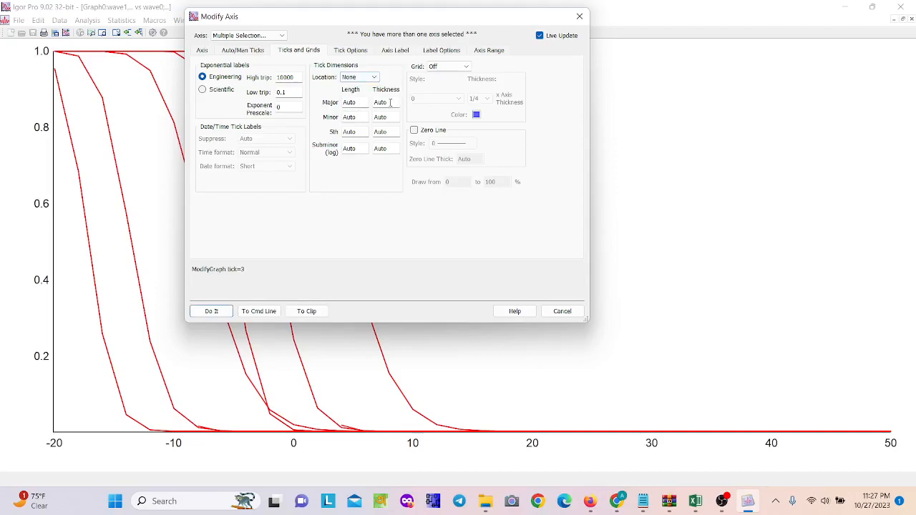
Step: Try grid lines on all selected axes and set the grid back to Off
{"action": "left_click", "coordinate": [434, 68]}
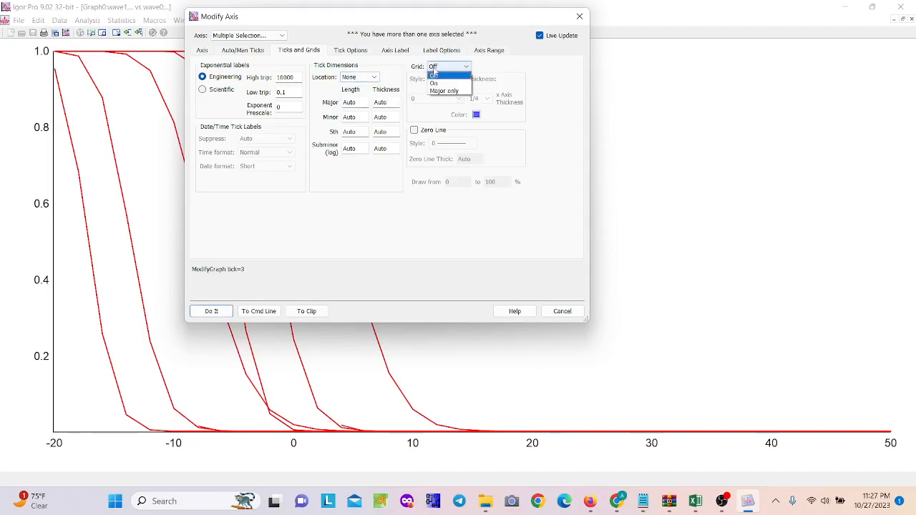
{"action": "left_click", "coordinate": [436, 84]}
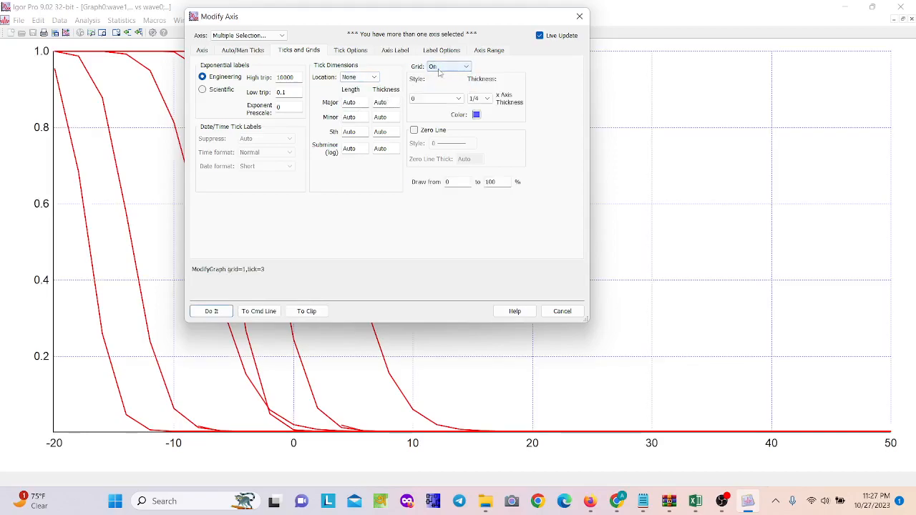
{"action": "left_click", "coordinate": [437, 67]}
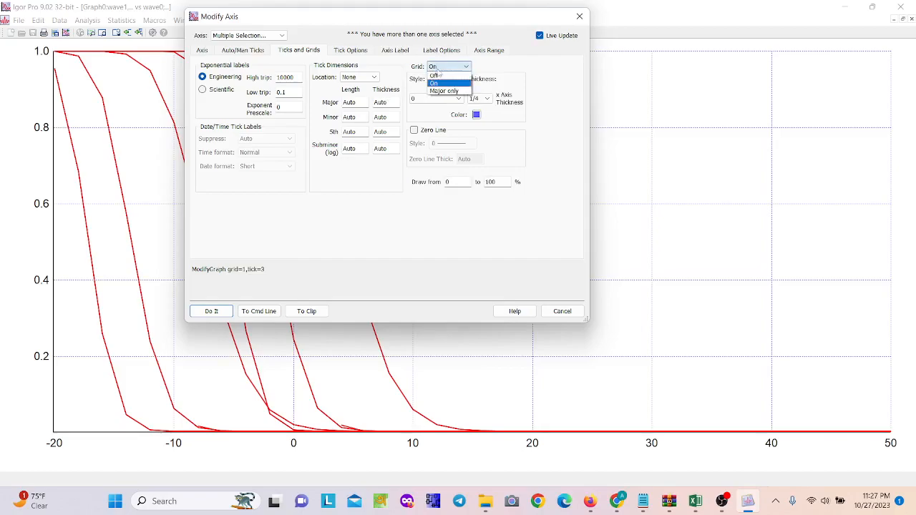
{"action": "left_click", "coordinate": [436, 75]}
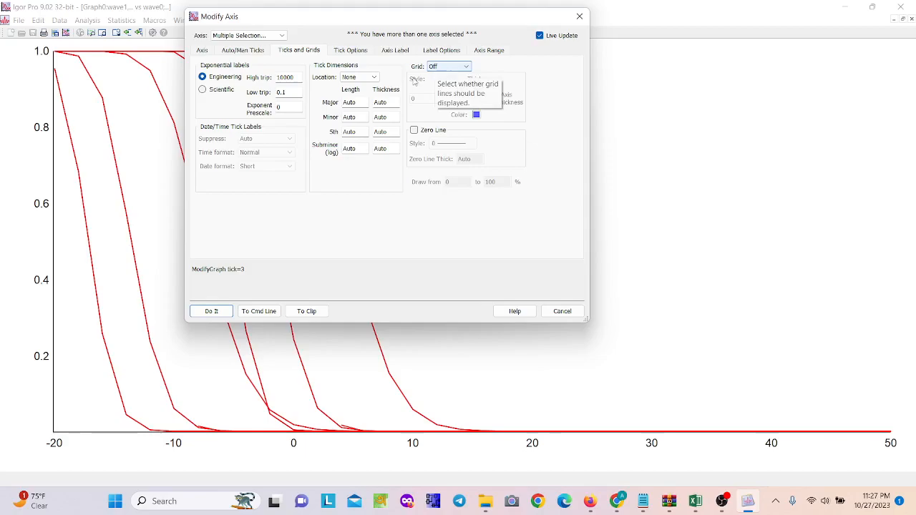
Step: Set the font of all axes to Arial with a size of 14
{"action": "left_click", "coordinate": [202, 50]}
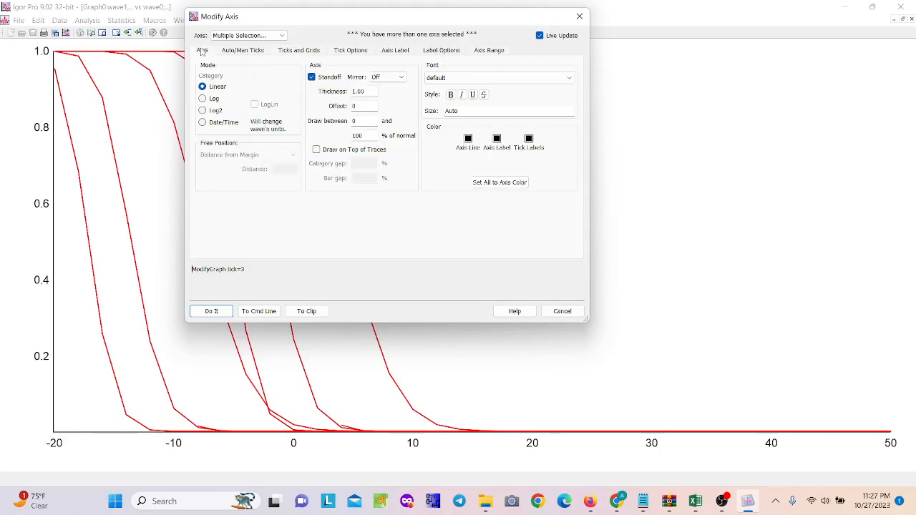
{"action": "left_click", "coordinate": [503, 78]}
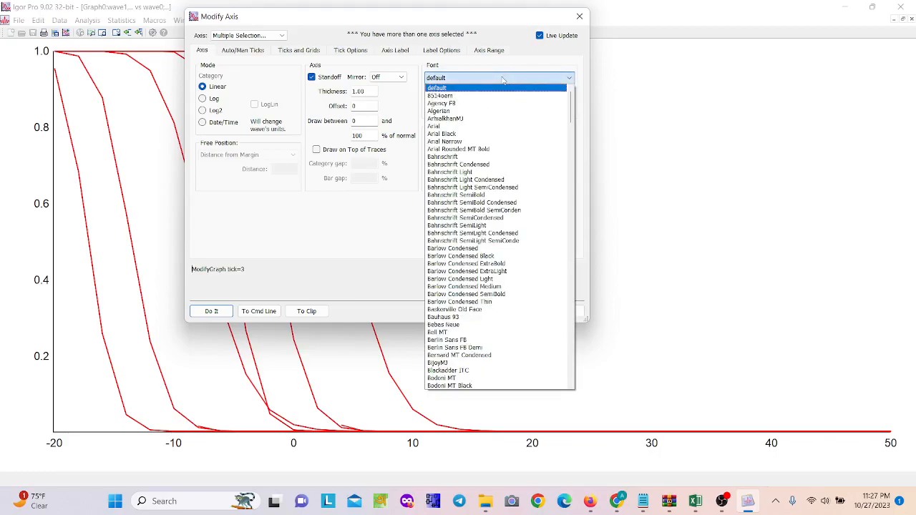
{"action": "left_click", "coordinate": [451, 78]}
{"action": "left_click", "coordinate": [451, 78]}
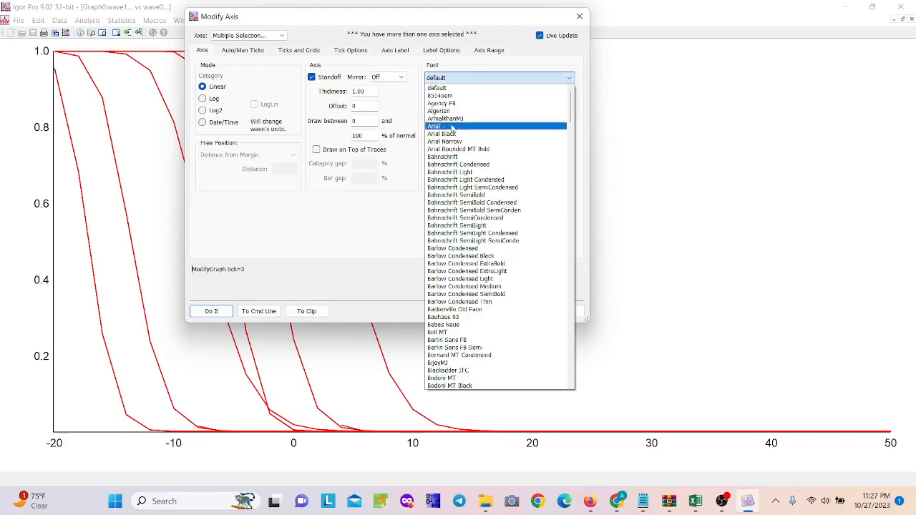
{"action": "left_click", "coordinate": [452, 126]}
{"action": "left_click_drag", "start_coordinate": [474, 108], "coordinate": [426, 108]}
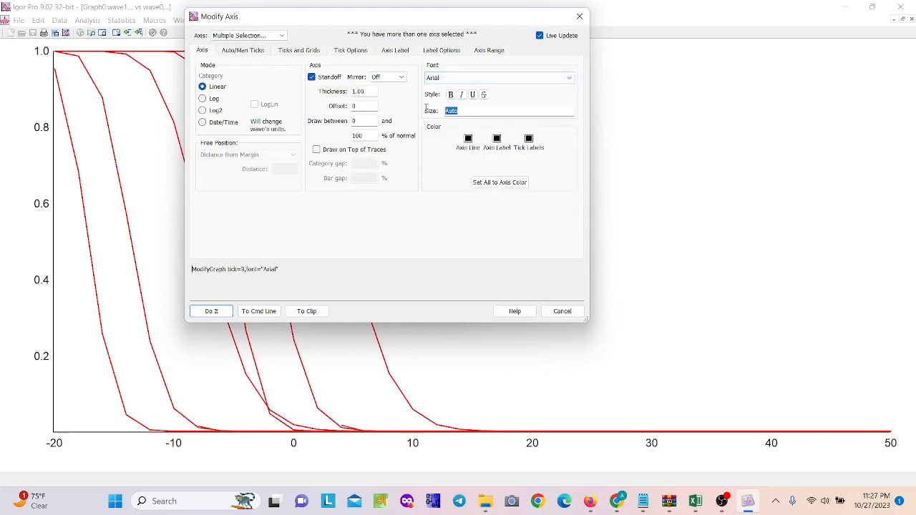
{"action": "type", "text": "14"}
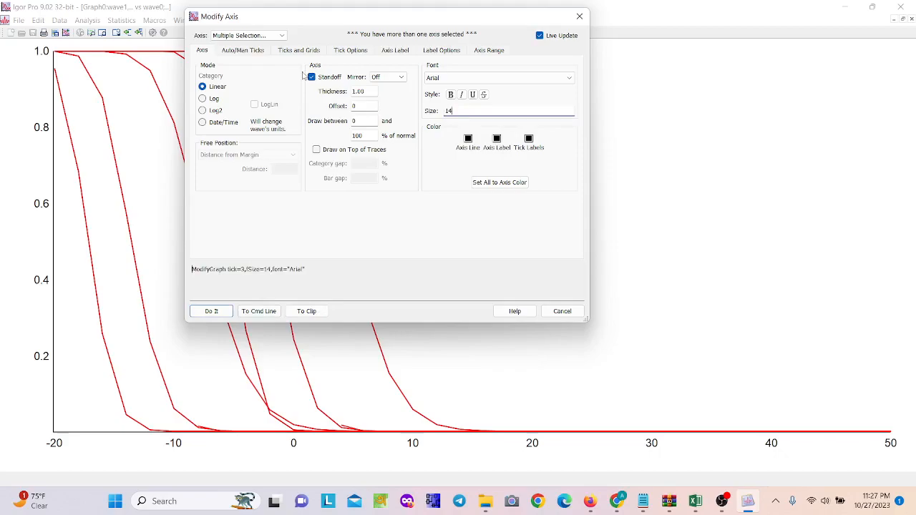
Step: Switch the left axis to Log mode and set its maximum log cycles with minor tick labels to 0
{"action": "left_click", "coordinate": [244, 36]}
{"action": "left_click", "coordinate": [239, 45]}
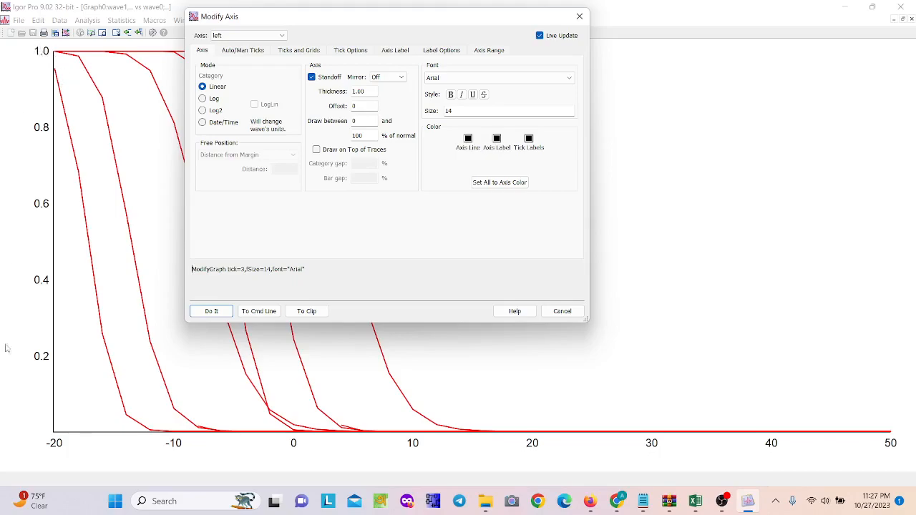
{"action": "left_click", "coordinate": [203, 101]}
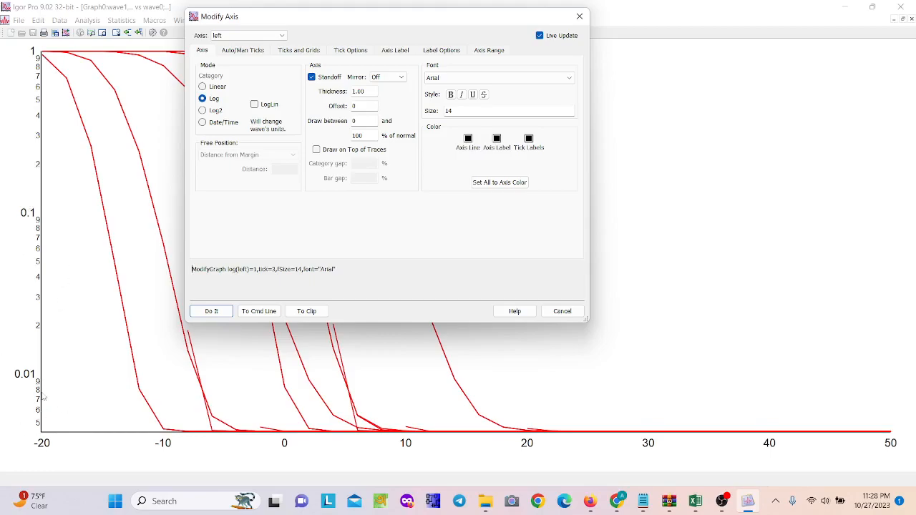
{"action": "left_click", "coordinate": [348, 52]}
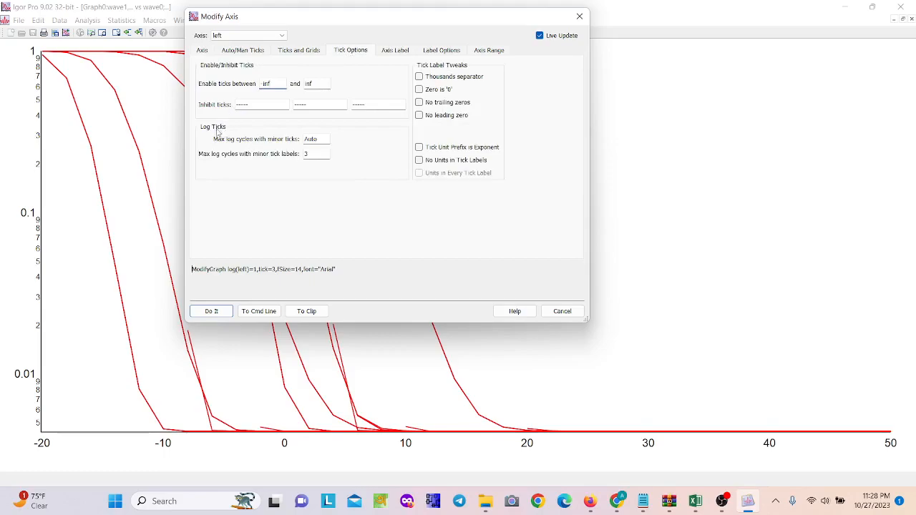
{"action": "double_click", "coordinate": [308, 154]}
{"action": "type", "text": "0"}
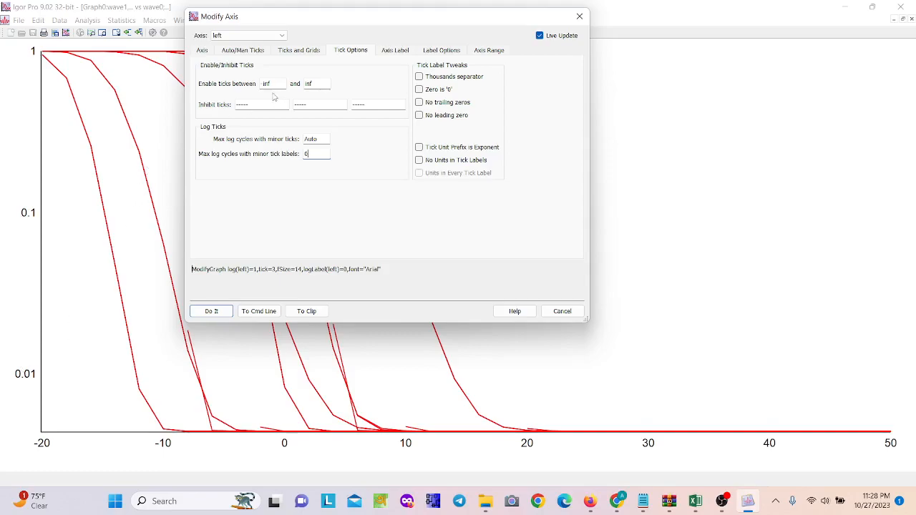
Step: Set the left axis's exponential label high trip to 1 and its manual range minimum to 0.003
{"action": "left_click", "coordinate": [298, 53]}
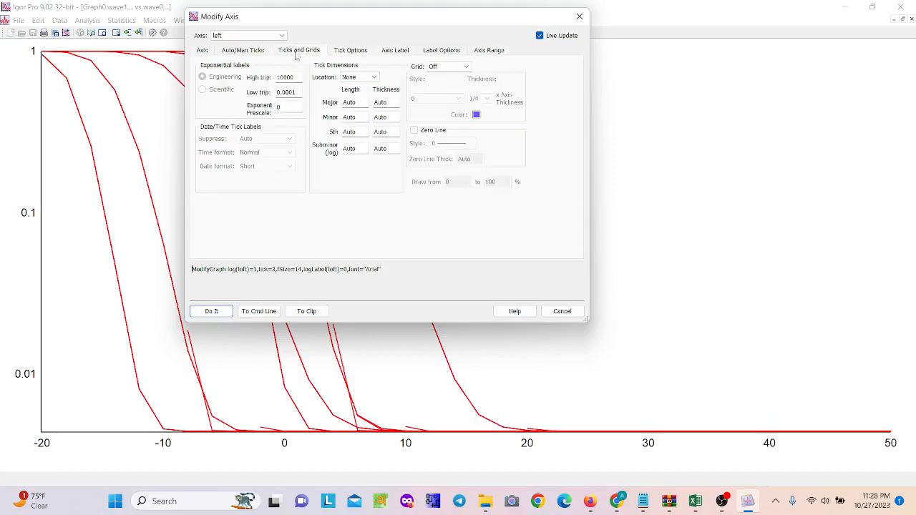
{"action": "left_click_drag", "start_coordinate": [297, 78], "coordinate": [275, 76]}
{"action": "type", "text": "1"}
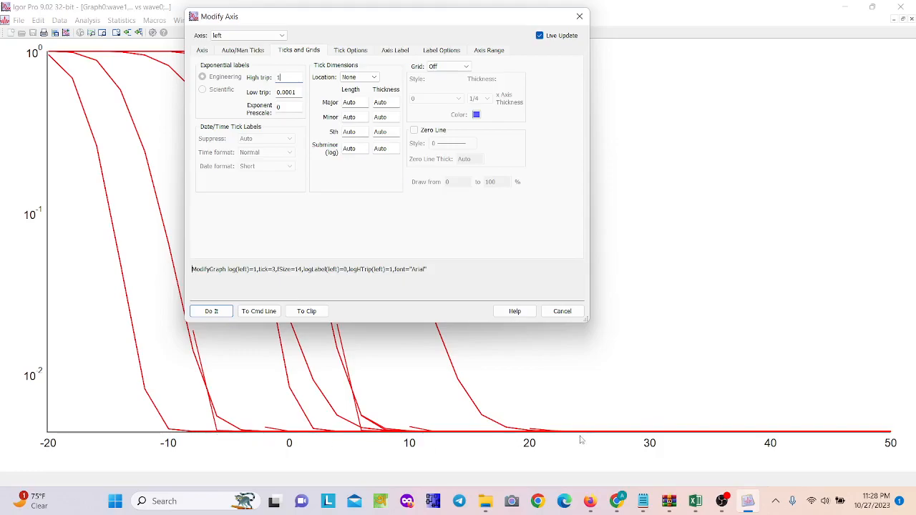
{"action": "left_click", "coordinate": [486, 52]}
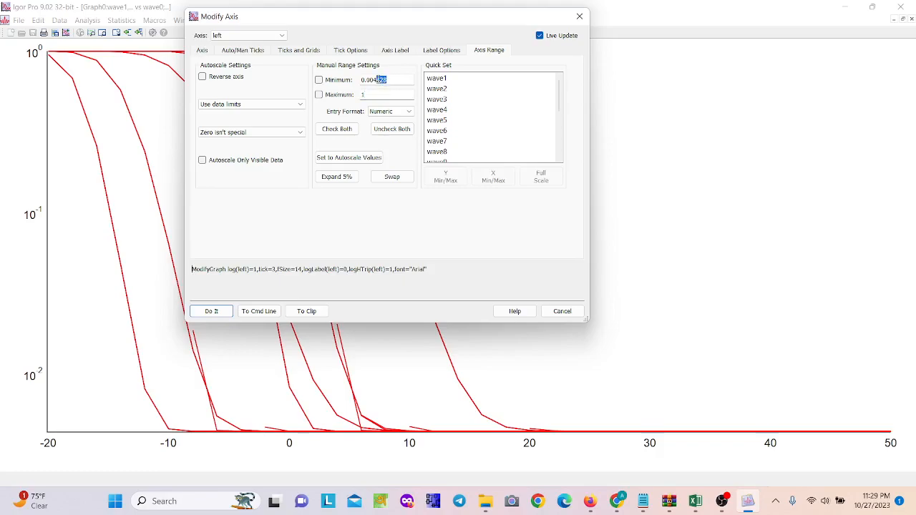
{"action": "type", "text": "3"}
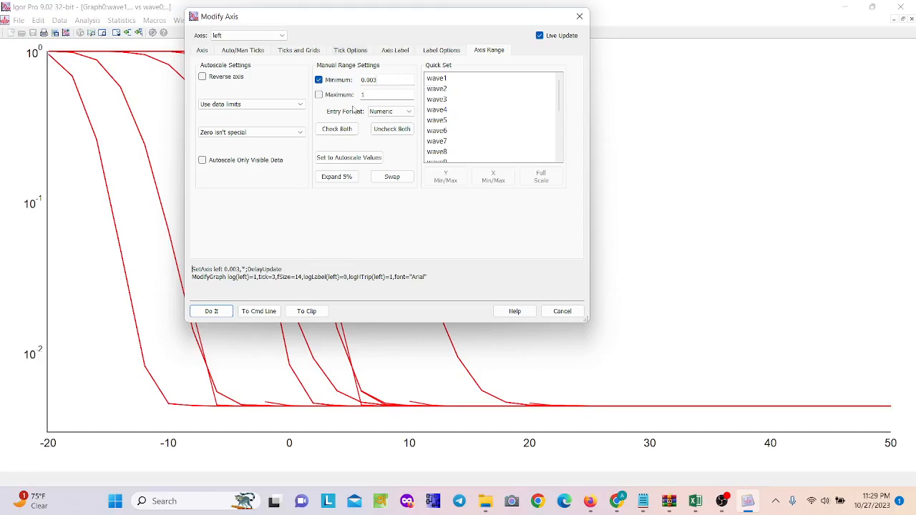
Step: Label the left axis "OP" and insert the Arial font code in the label
{"action": "left_click", "coordinate": [399, 54]}
{"action": "left_click", "coordinate": [301, 88]}
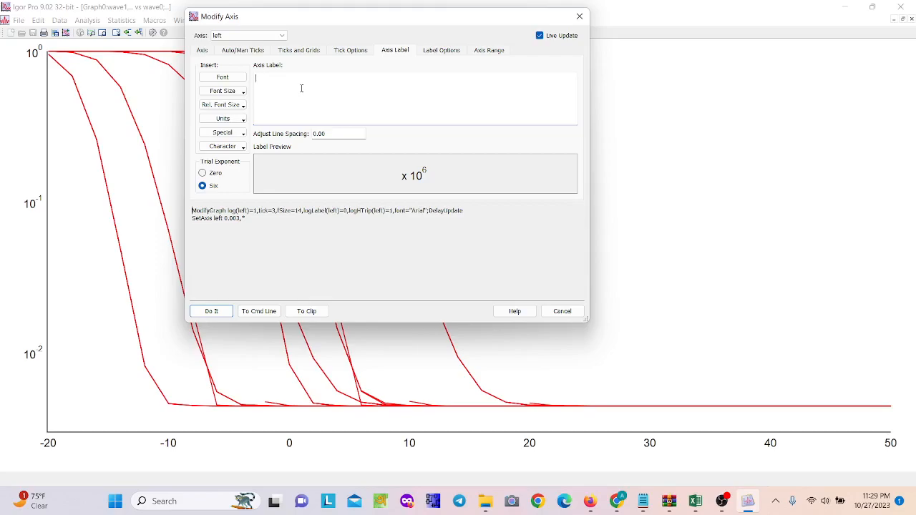
{"action": "type", "text": "OP"}
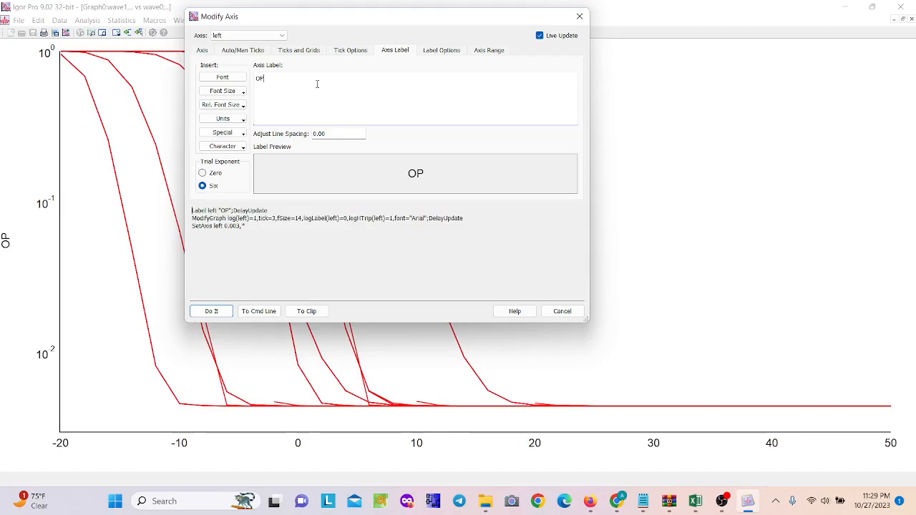
{"action": "left_click", "coordinate": [231, 80]}
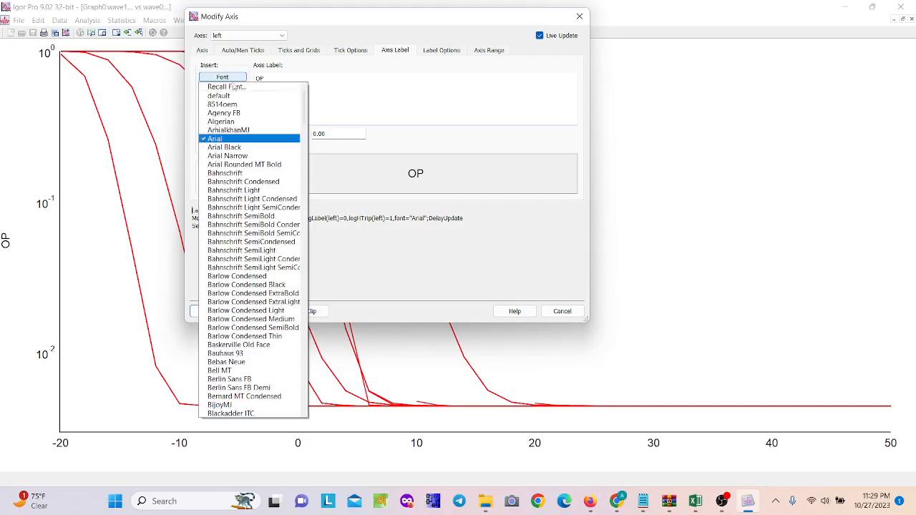
{"action": "left_click", "coordinate": [238, 138]}
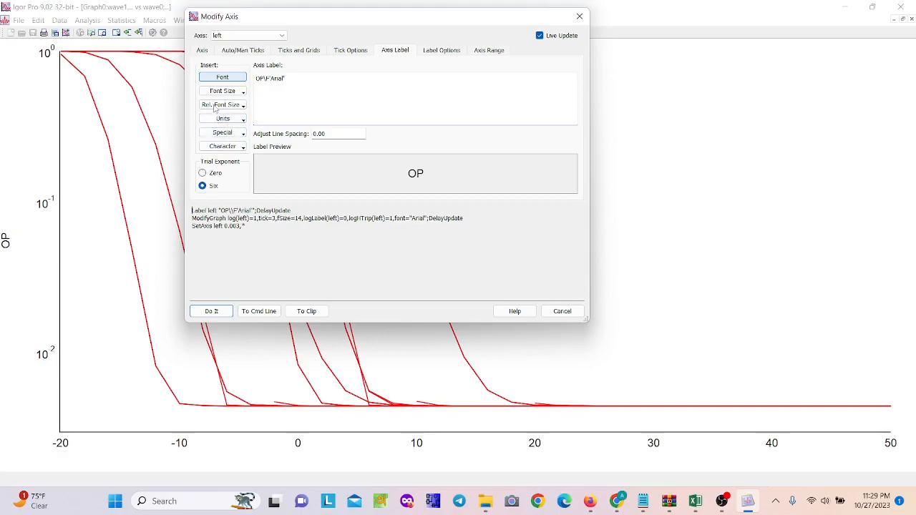
Step: Set the left axis's offset to -3 and its axis label margin to 3
{"action": "left_click", "coordinate": [202, 51]}
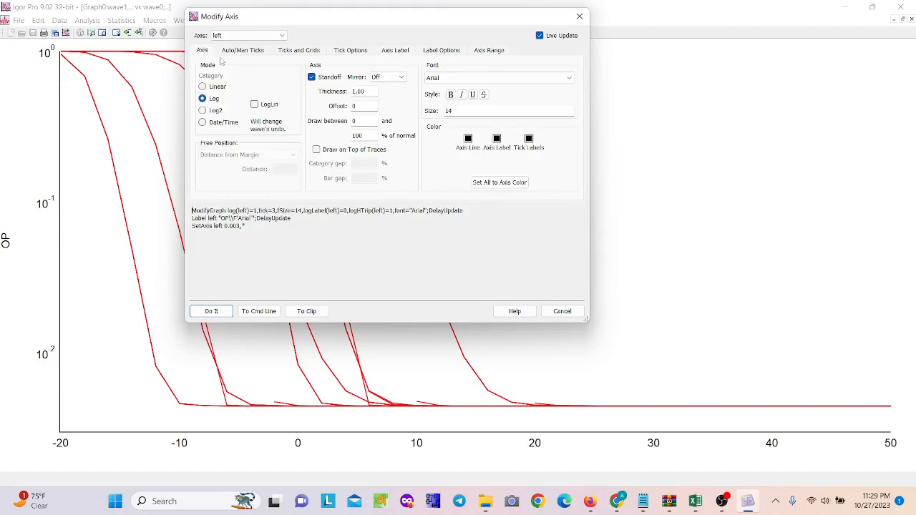
{"action": "double_click", "coordinate": [358, 106]}
{"action": "type", "text": "-"}
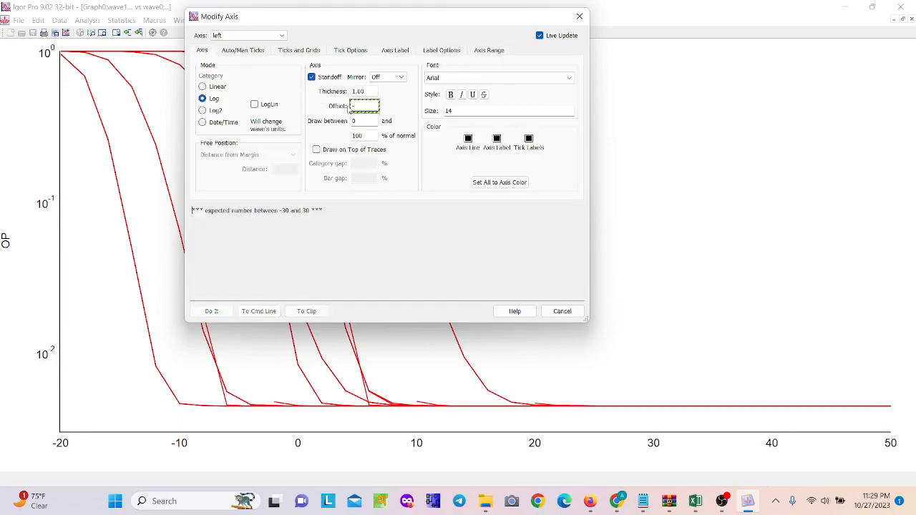
{"action": "type", "text": "3"}
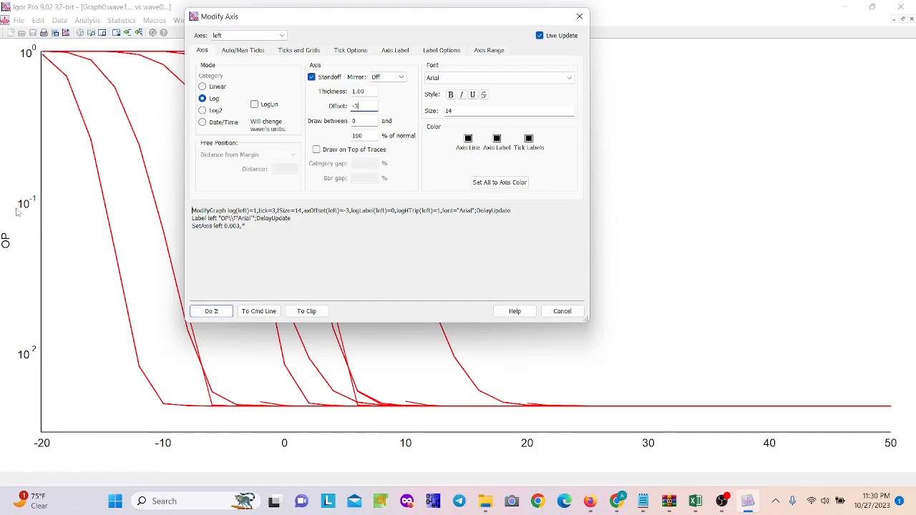
{"action": "left_click", "coordinate": [438, 50]}
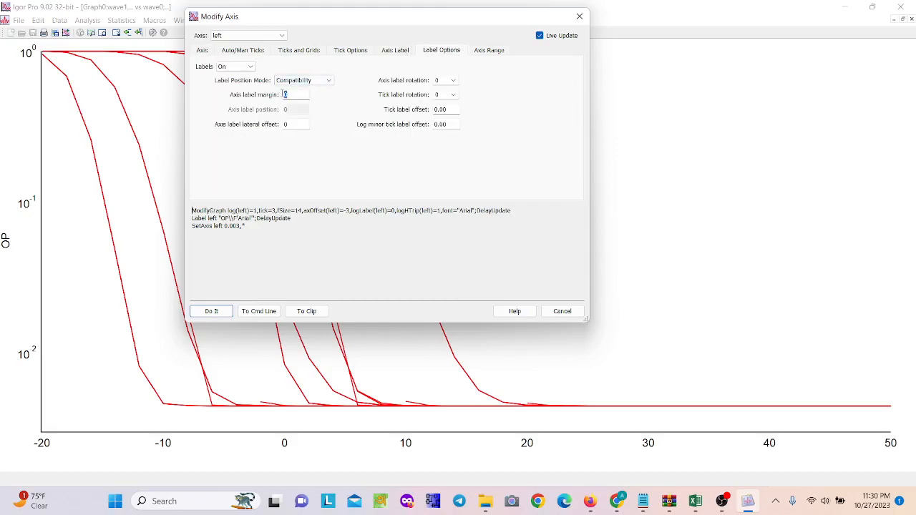
{"action": "type", "text": "3"}
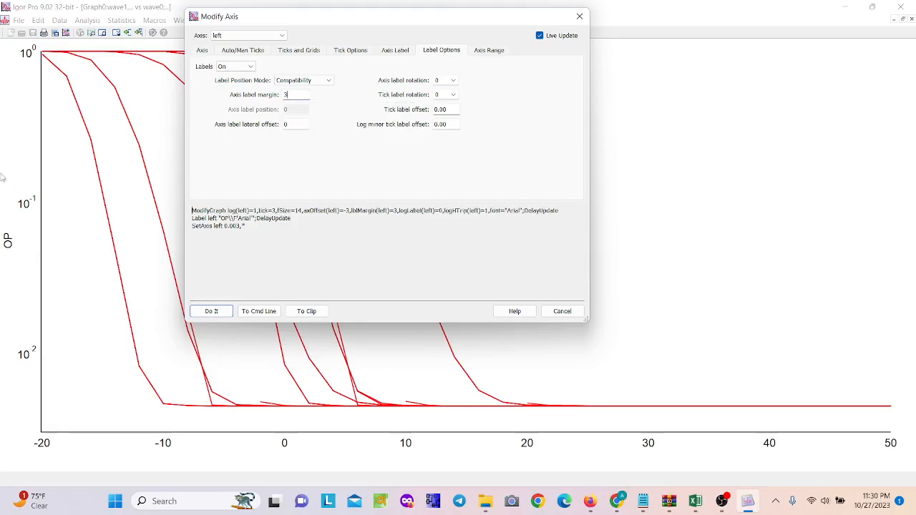
Step: Try axis label lateral offsets of -3 and 3 on the left axis and return the offset to 0
{"action": "left_click", "coordinate": [271, 130]}
{"action": "type", "text": "-3"}
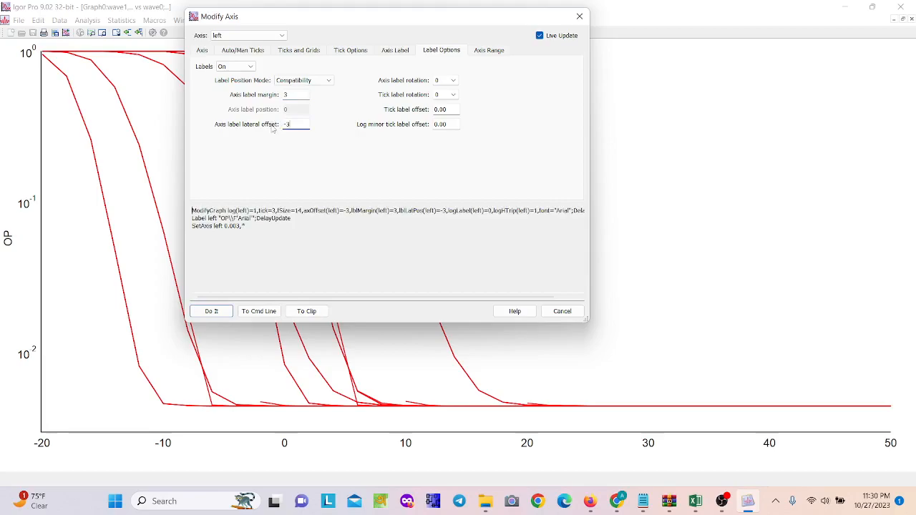
{"action": "key", "text": "BackSpace"}
{"action": "key", "text": "BackSpace"}
{"action": "type", "text": "3"}
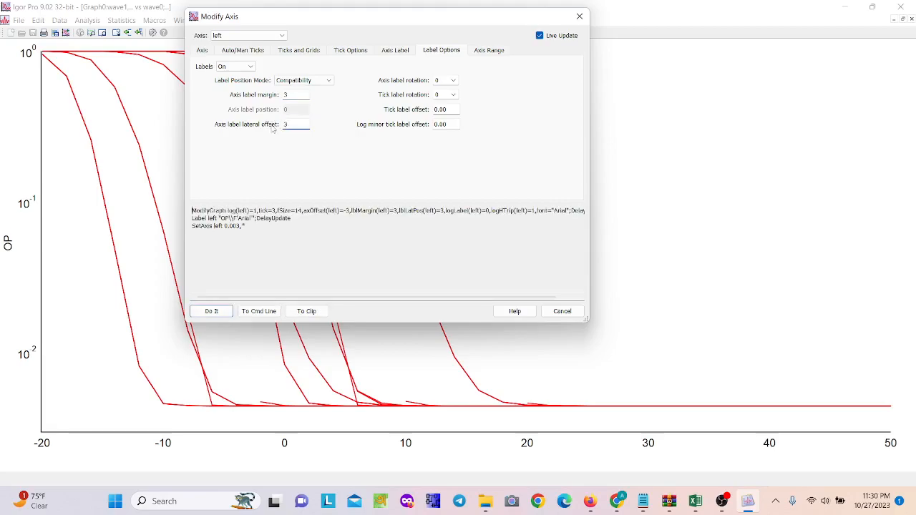
{"action": "key", "text": "BackSpace"}
{"action": "type", "text": "-3"}
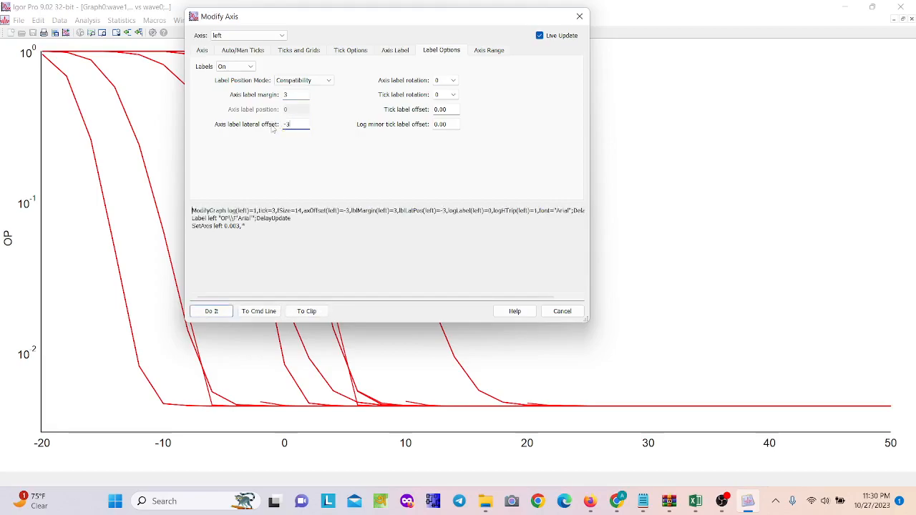
{"action": "key", "text": "BackSpace"}
{"action": "key", "text": "BackSpace"}
{"action": "type", "text": "0"}
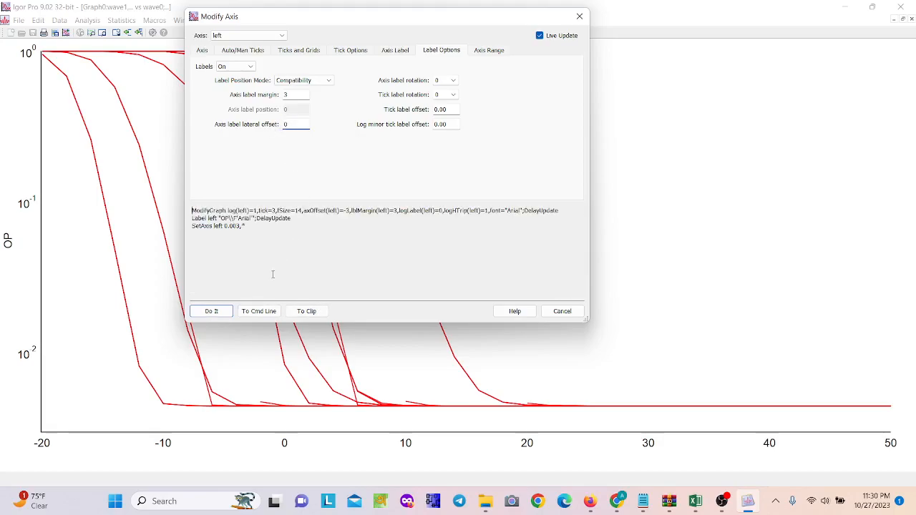
Step: Insert an Igor TeX template into the bottom axis's label
{"action": "left_click", "coordinate": [225, 38]}
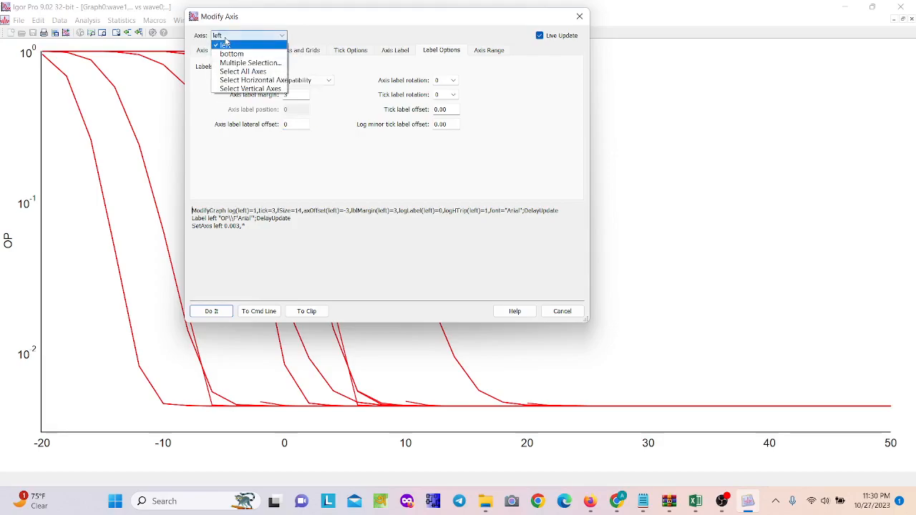
{"action": "left_click", "coordinate": [231, 54]}
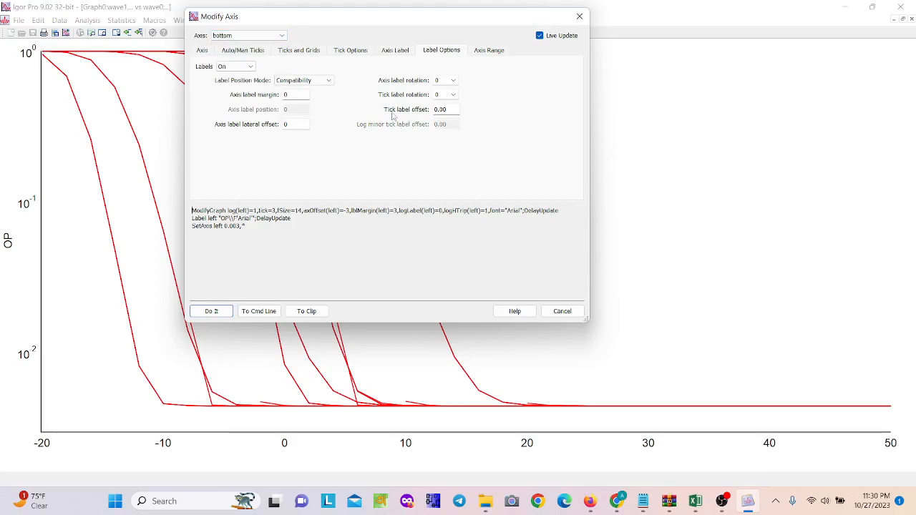
{"action": "left_click", "coordinate": [393, 52]}
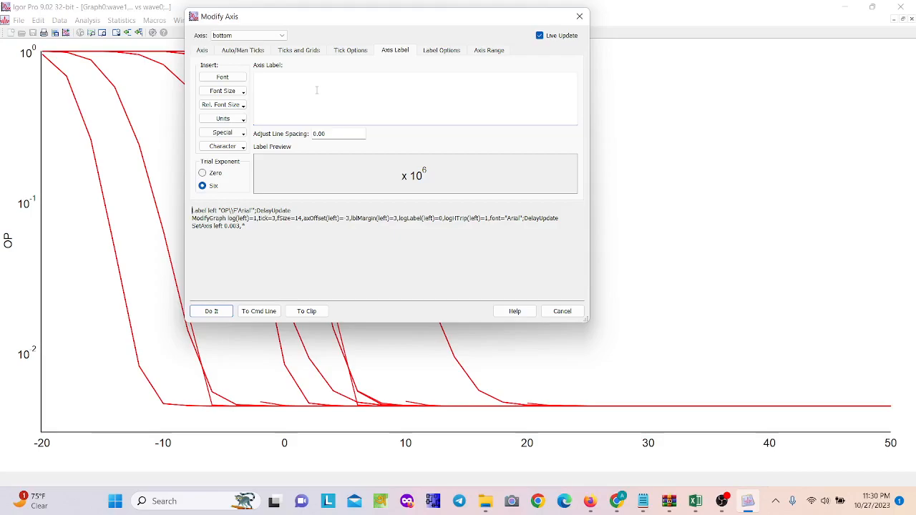
{"action": "left_click", "coordinate": [316, 90]}
{"action": "left_click", "coordinate": [219, 134]}
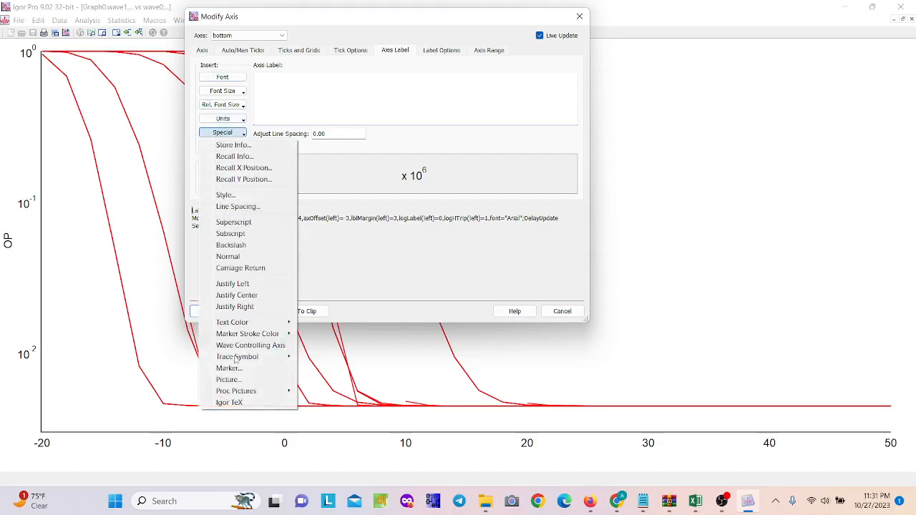
{"action": "left_click", "coordinate": [235, 403]}
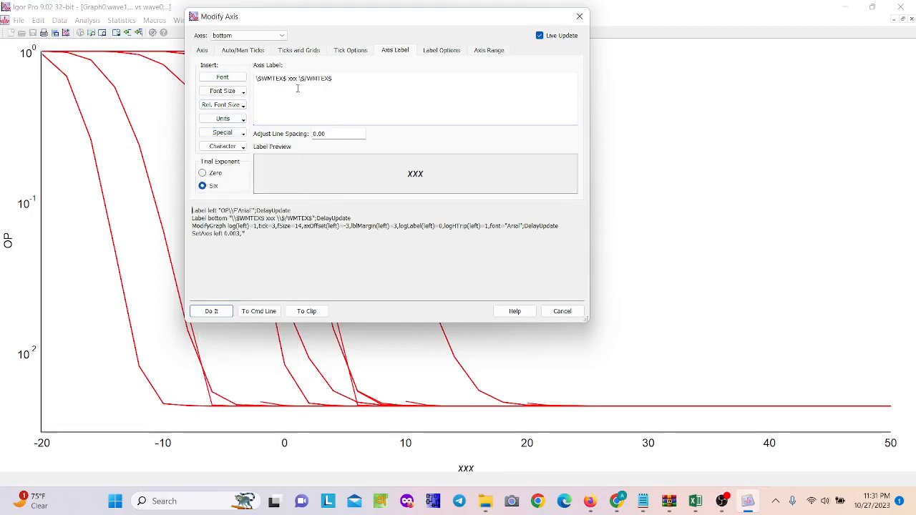
Step: Replace the xxx placeholder in the bottom axis's TeX label with \Omega_{r}
{"action": "left_click_drag", "start_coordinate": [297, 79], "coordinate": [289, 79]}
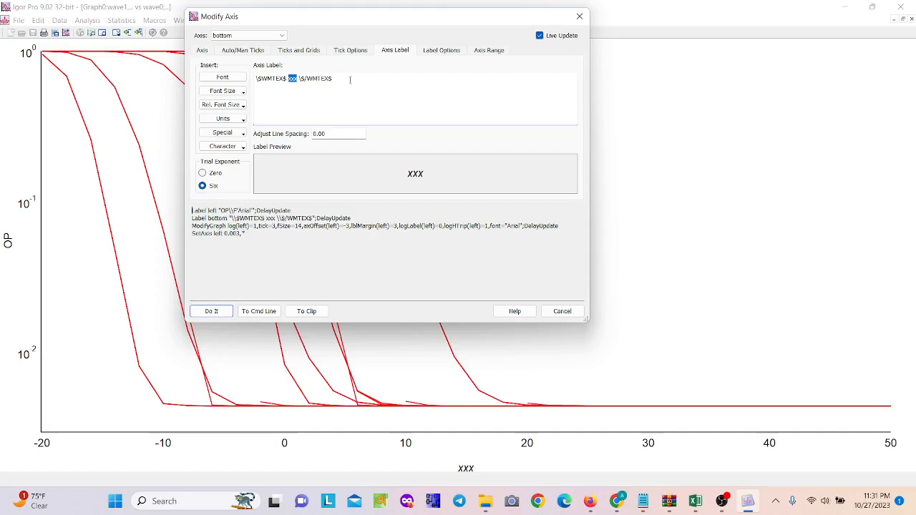
{"action": "type", "text": "\\"}
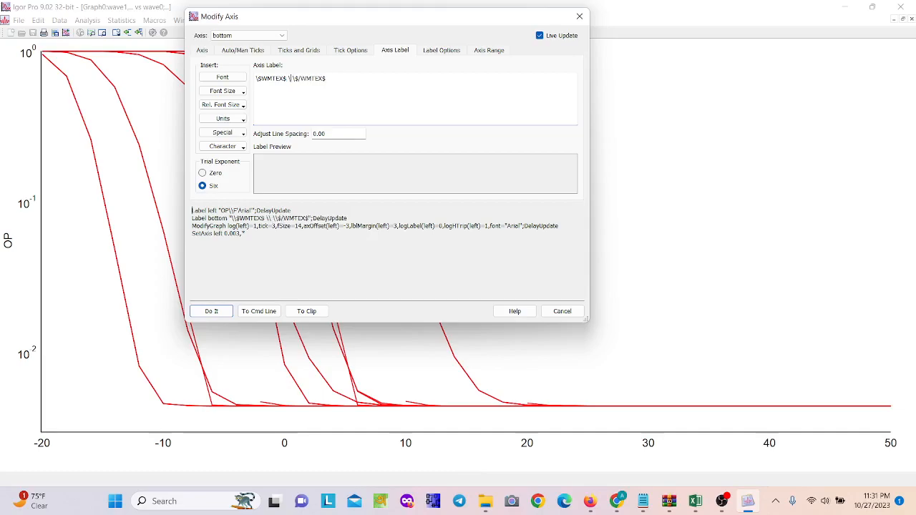
{"action": "type", "text": "Omega"}
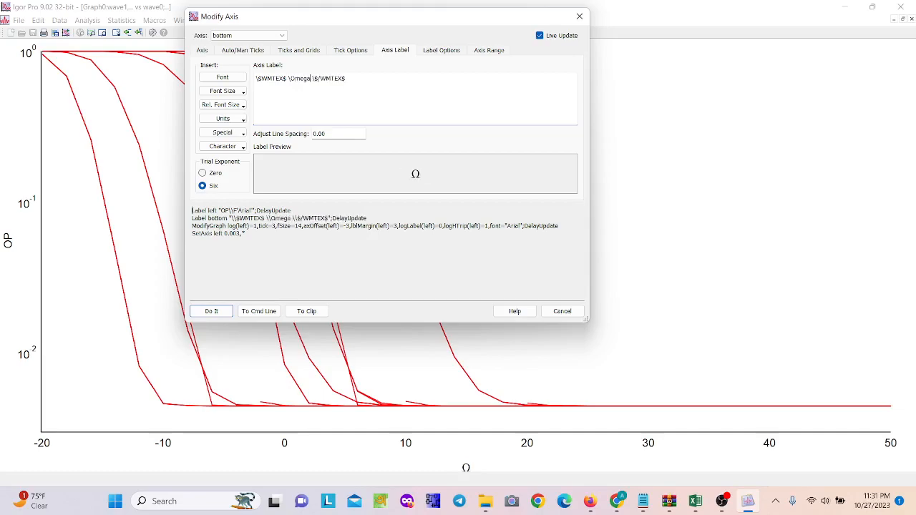
{"action": "type", "text": "_{}"}
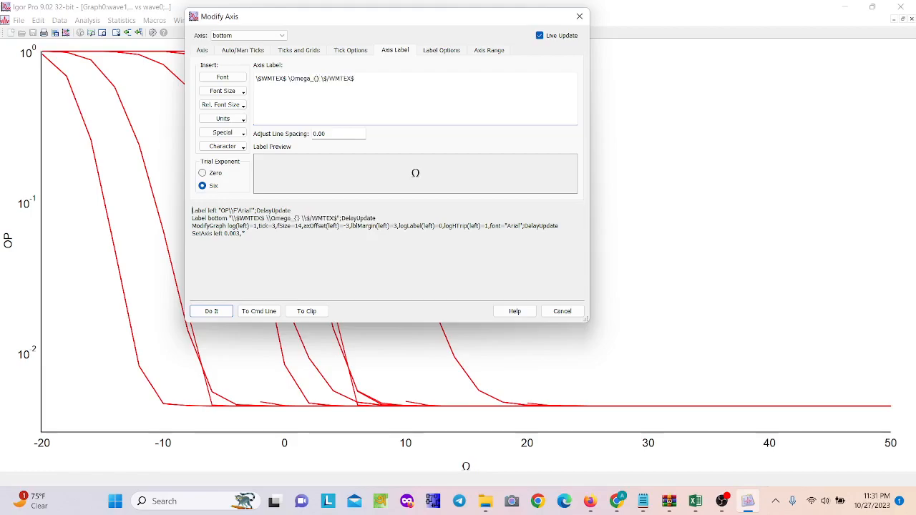
{"action": "type", "text": "r"}
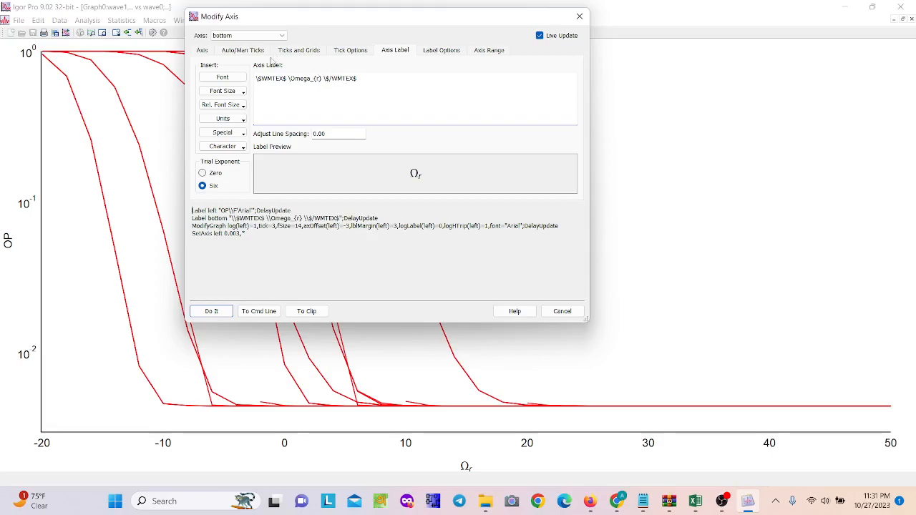
Step: Set the bottom axis's offset to -.05
{"action": "left_click", "coordinate": [205, 53]}
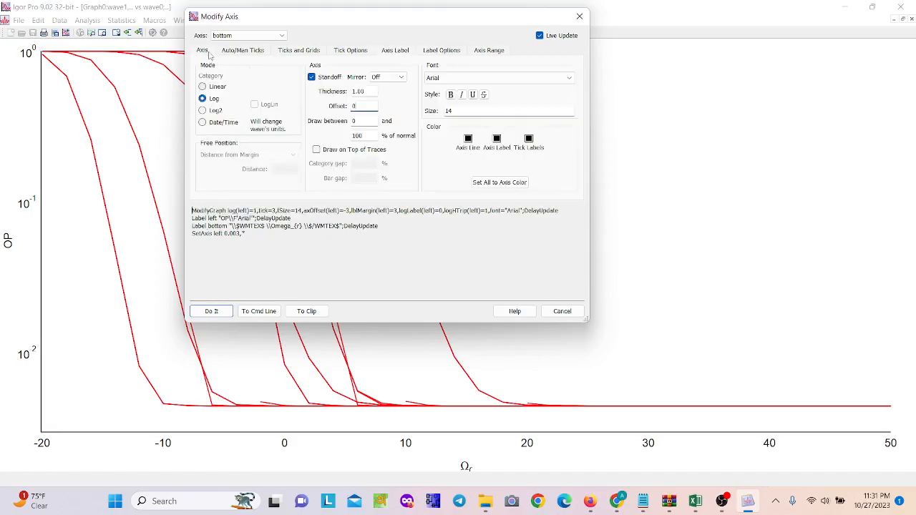
{"action": "double_click", "coordinate": [368, 106]}
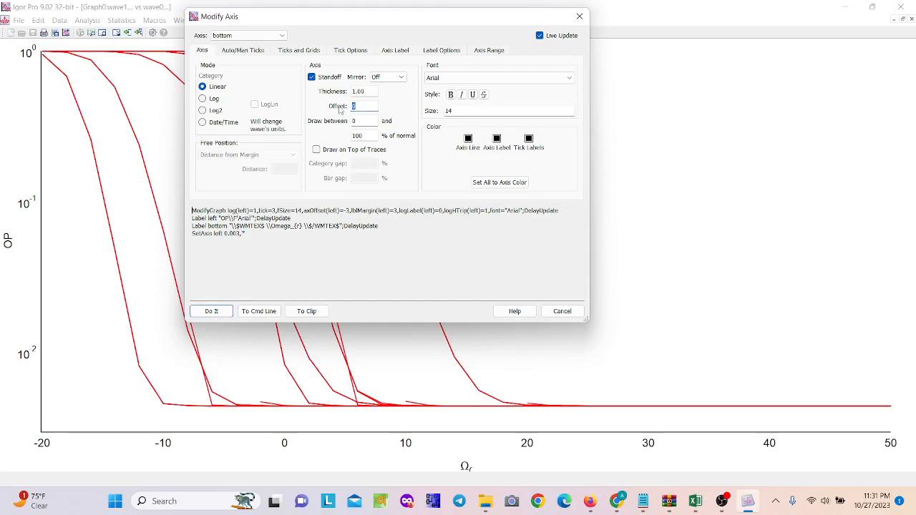
{"action": "type", "text": "1"}
{"action": "key", "text": "BackSpace"}
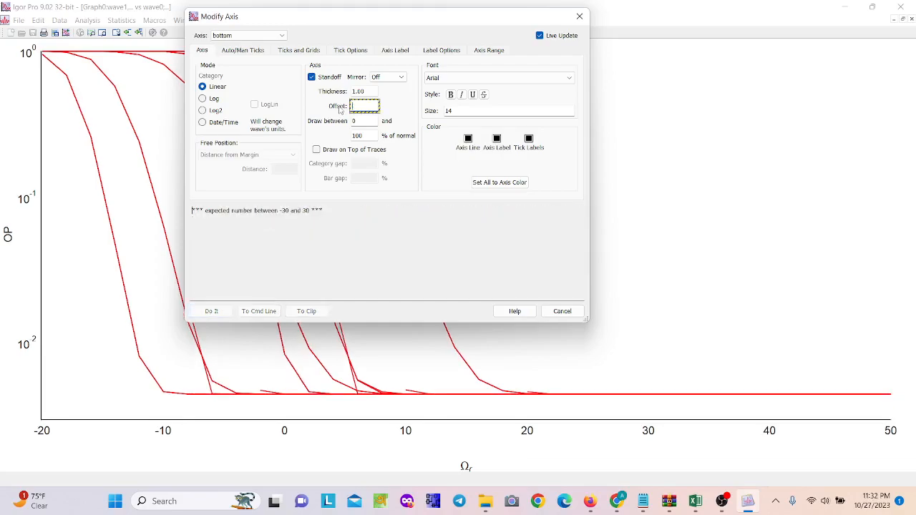
{"action": "type", "text": "-.05"}
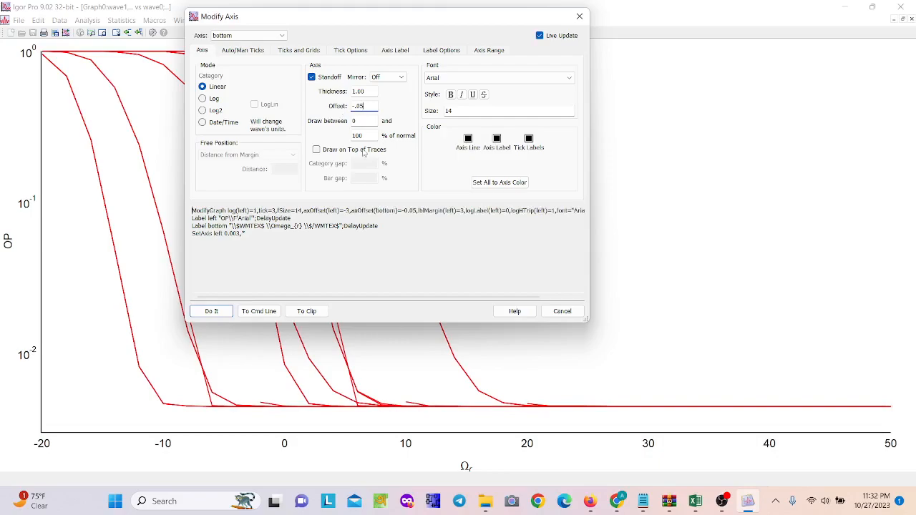
Step: Try axis label margins of 1 and 3 on the bottom axis and settle on 5
{"action": "left_click", "coordinate": [441, 50]}
{"action": "left_click", "coordinate": [299, 94]}
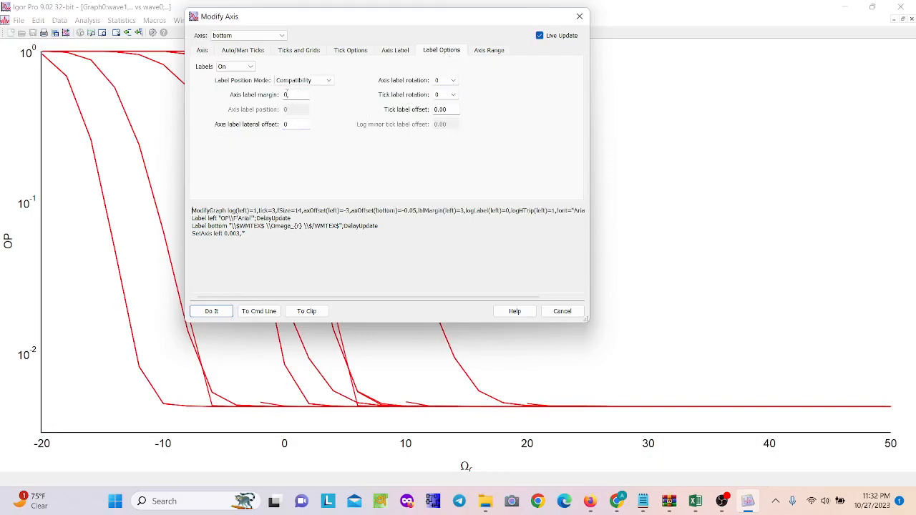
{"action": "type", "text": "1"}
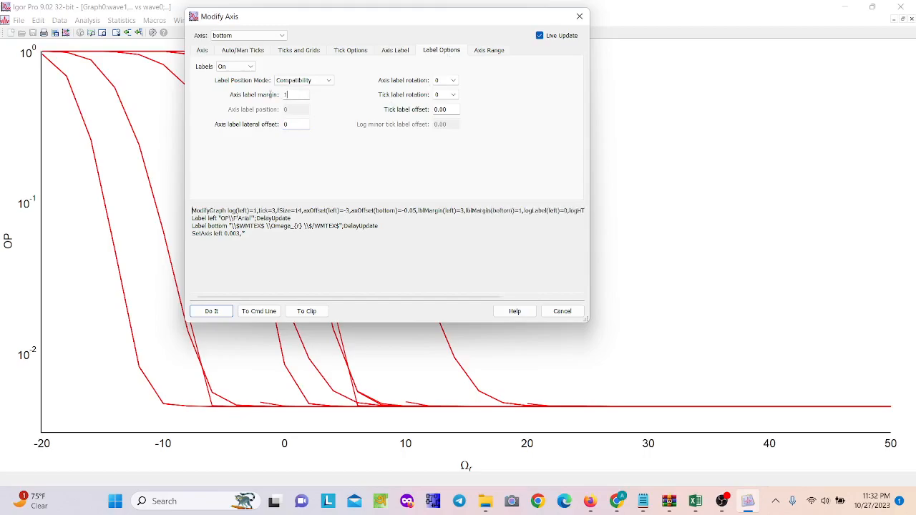
{"action": "double_click", "coordinate": [284, 95]}
{"action": "type", "text": "3"}
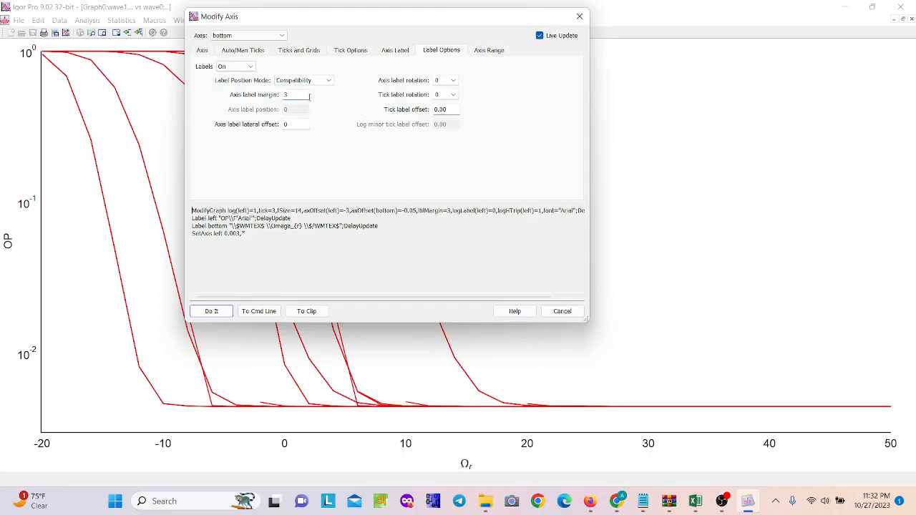
{"action": "double_click", "coordinate": [284, 95]}
{"action": "type", "text": "5"}
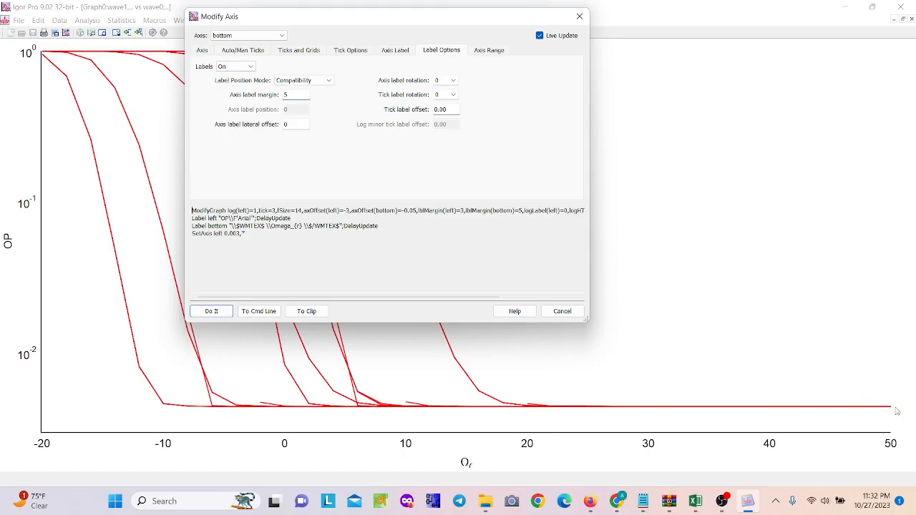
Step: Set the bottom axis's manual range maximum to 30 and apply all axis changes to the graph
{"action": "left_click", "coordinate": [489, 50]}
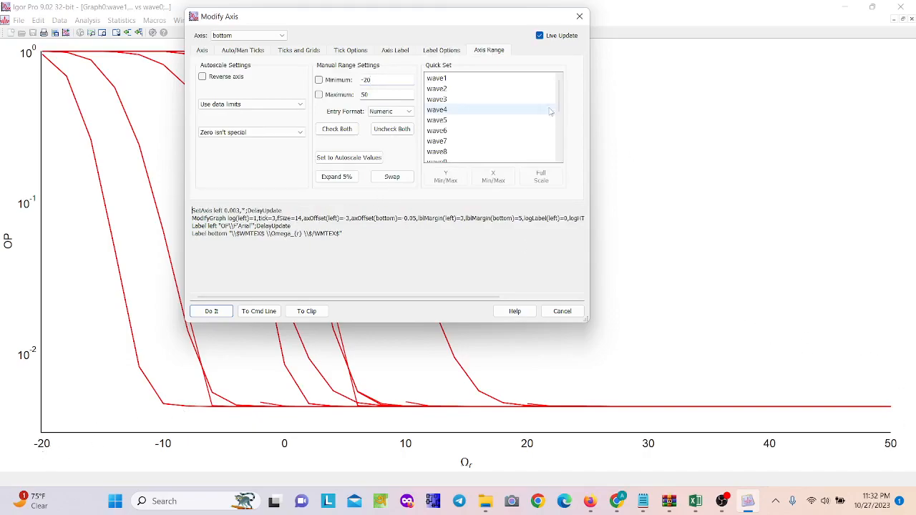
{"action": "type", "text": "30"}
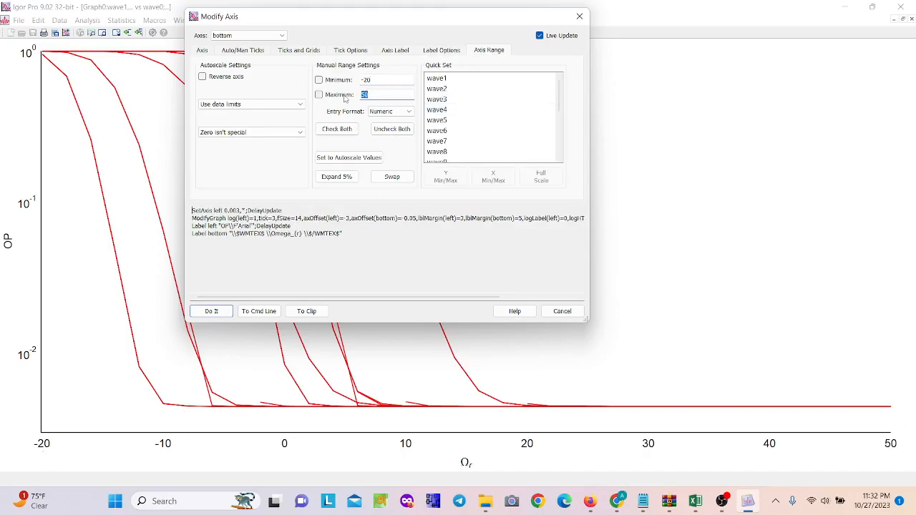
{"action": "left_click", "coordinate": [210, 311]}
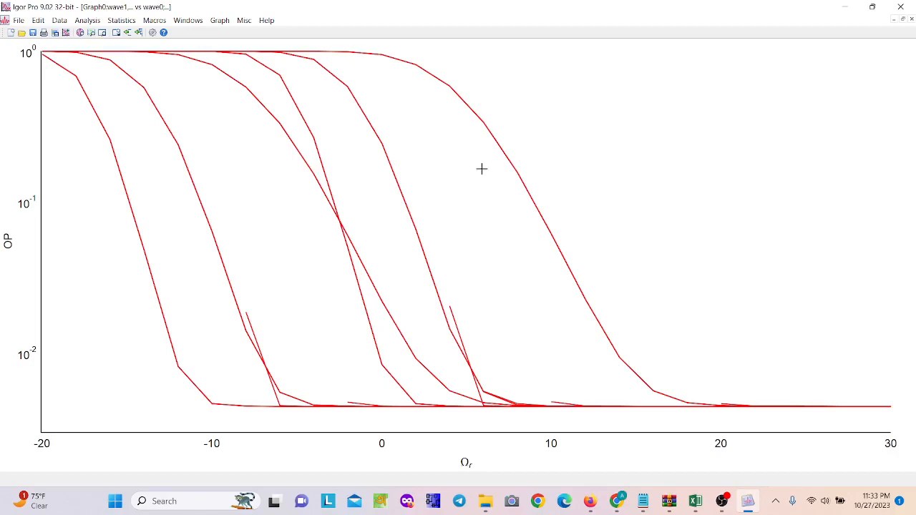
Step: Open the graph's trace appearance settings and set wave1's display mode to Markers
{"action": "double_click", "coordinate": [415, 63]}
{"action": "left_click_drag", "start_coordinate": [406, 104], "coordinate": [408, 67]}
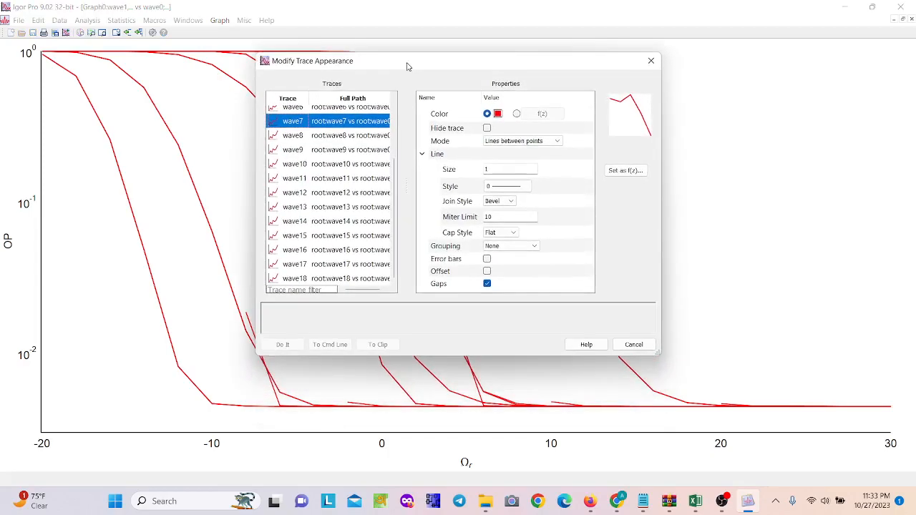
{"action": "scroll", "coordinate": [335, 136], "scroll_direction": "up", "scroll_amount": 2}
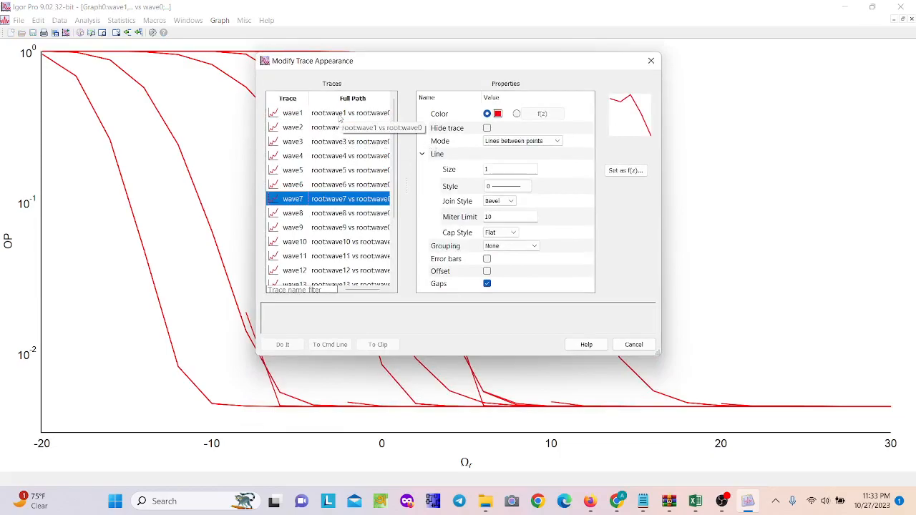
{"action": "left_click", "coordinate": [340, 117]}
{"action": "left_click", "coordinate": [328, 128]}
{"action": "left_click", "coordinate": [324, 141]}
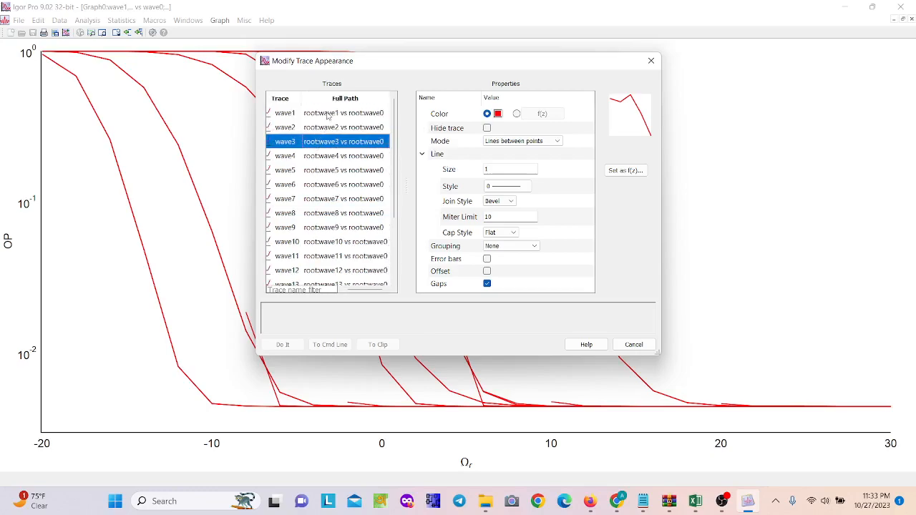
{"action": "left_click", "coordinate": [328, 115]}
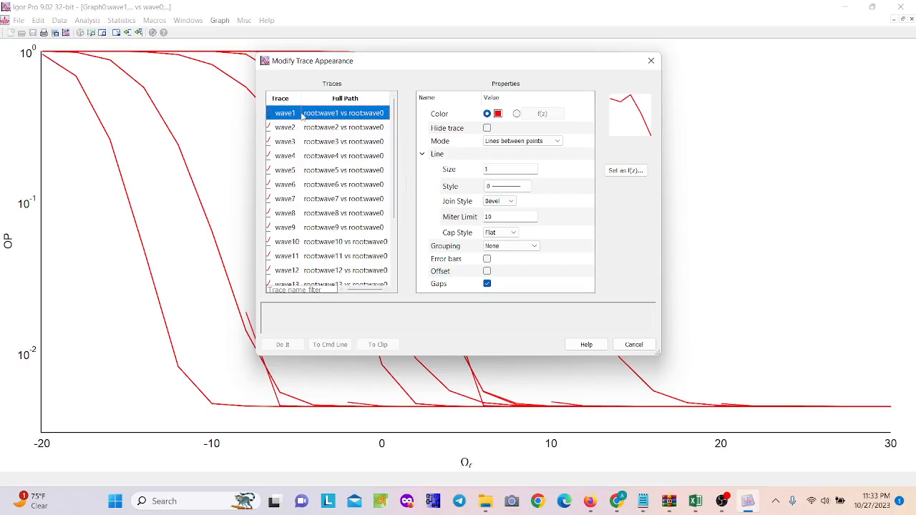
{"action": "left_click", "coordinate": [503, 141]}
{"action": "left_click", "coordinate": [504, 174]}
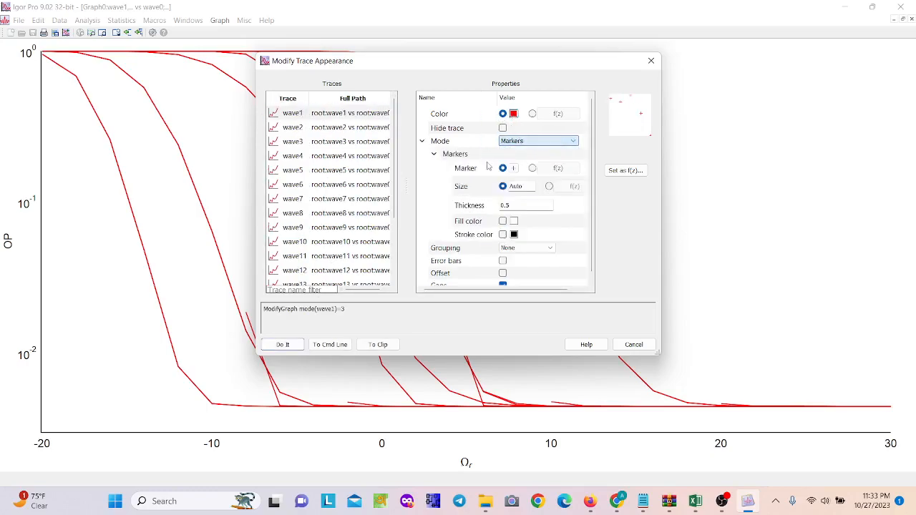
Step: Give wave1 hollow square markers with a thickness of 2
{"action": "left_click", "coordinate": [500, 169]}
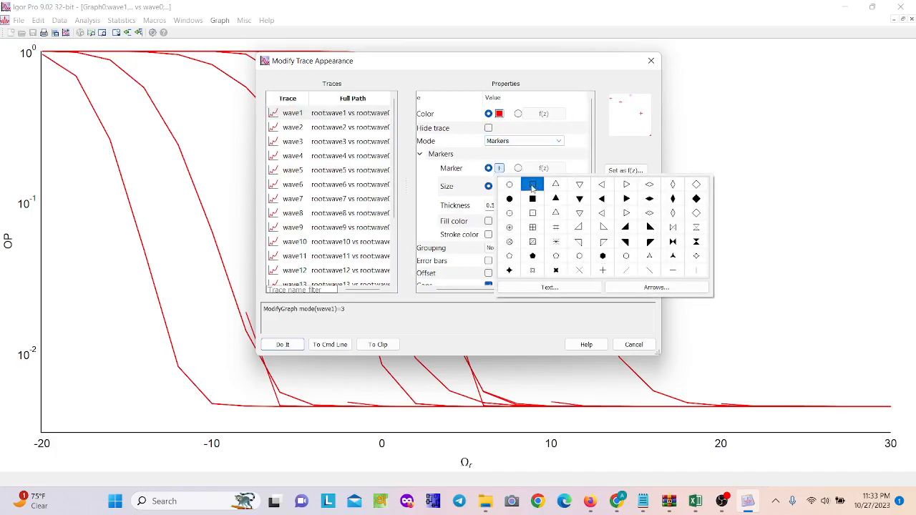
{"action": "left_click", "coordinate": [533, 186]}
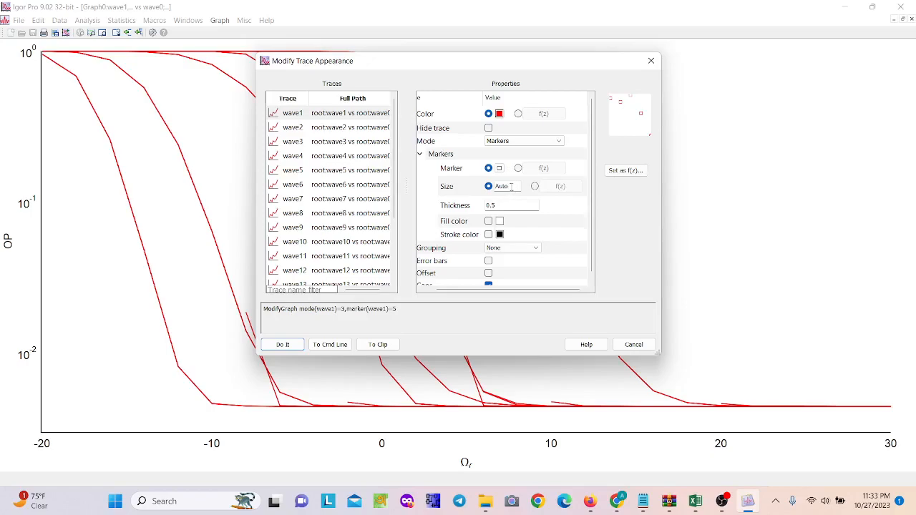
{"action": "left_click", "coordinate": [484, 204]}
{"action": "type", "text": "2"}
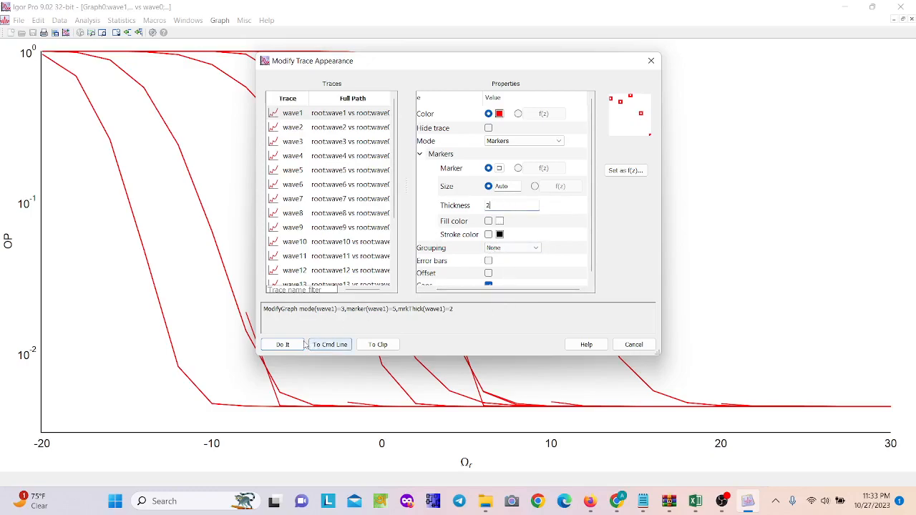
Step: Color wave2 bright green and display it with hollow upward-triangle markers
{"action": "left_click", "coordinate": [315, 128]}
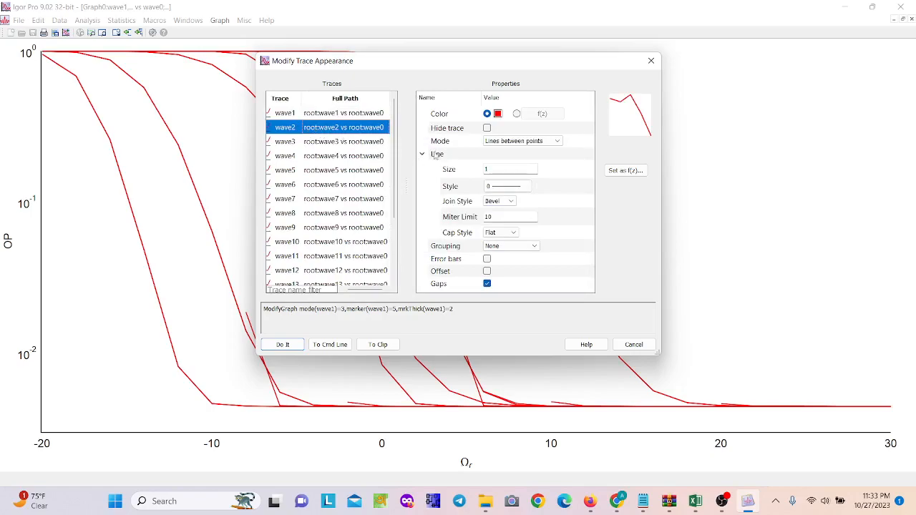
{"action": "left_click", "coordinate": [498, 114]}
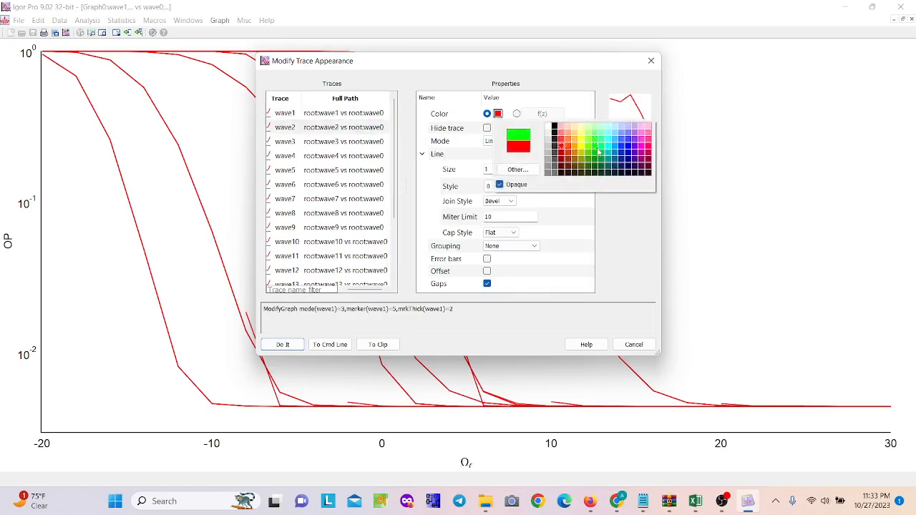
{"action": "left_click", "coordinate": [598, 153]}
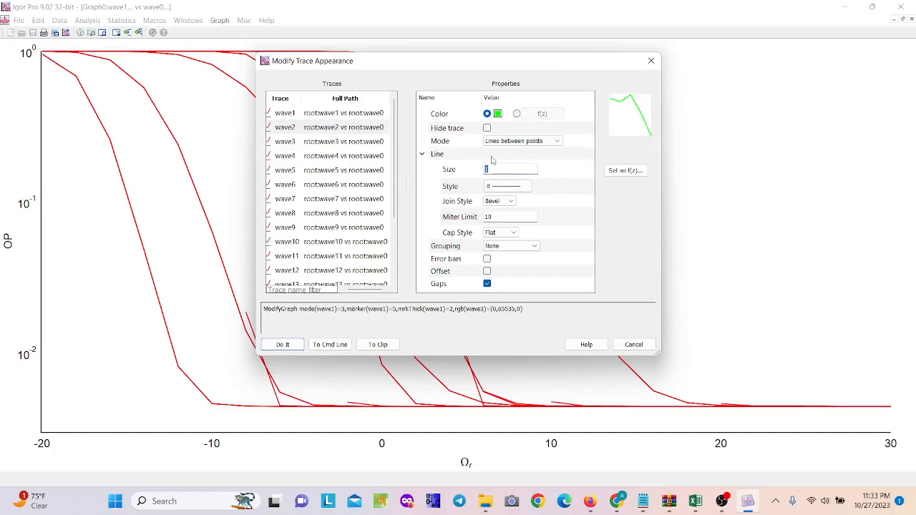
{"action": "left_click", "coordinate": [519, 141]}
{"action": "left_click", "coordinate": [514, 173]}
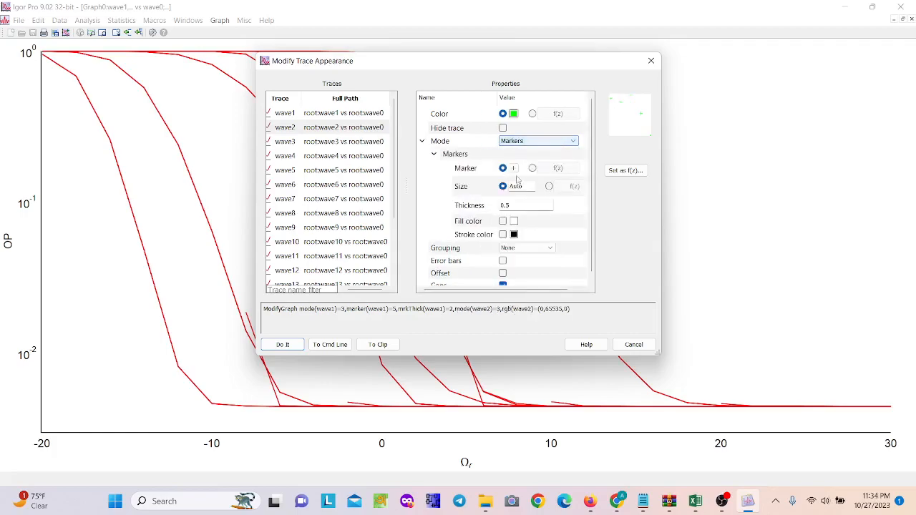
{"action": "left_click", "coordinate": [513, 168]}
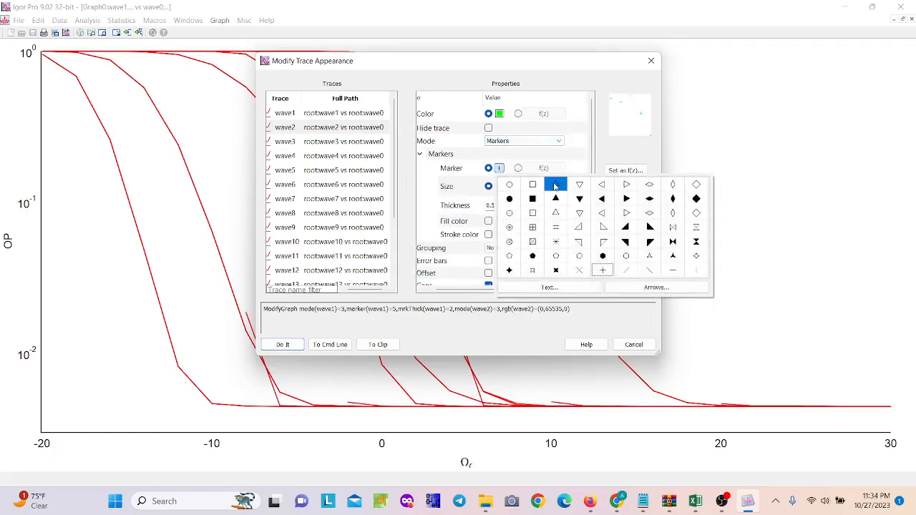
{"action": "left_click", "coordinate": [556, 186]}
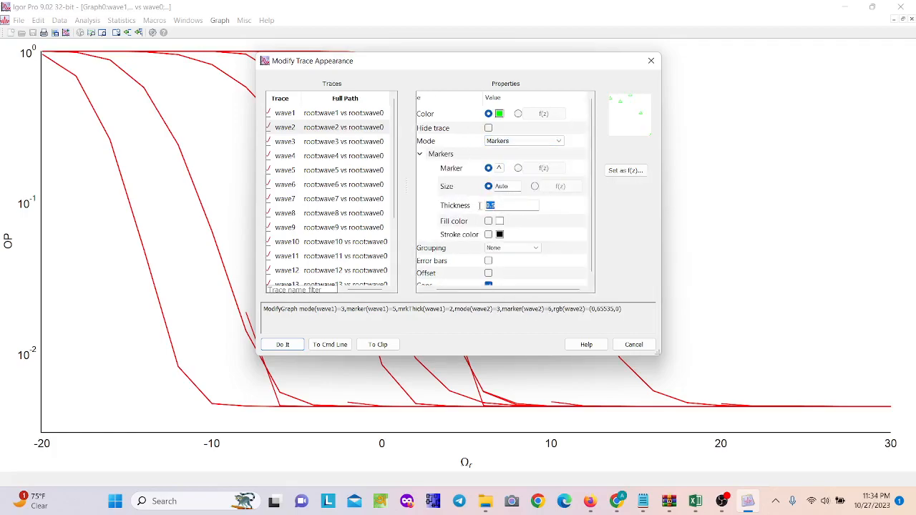
Step: Set wave2's marker thickness to 2 and color the wave3 trace blue
{"action": "type", "text": "2"}
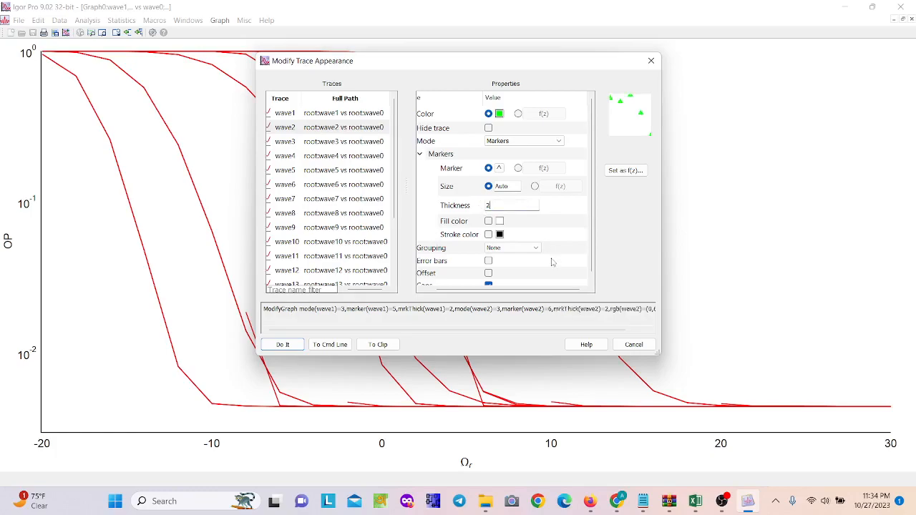
{"action": "left_click", "coordinate": [307, 143]}
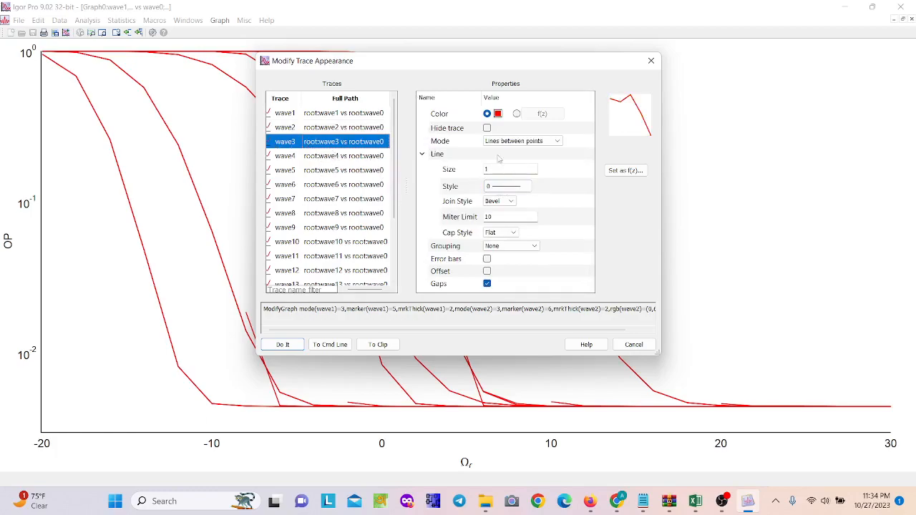
{"action": "left_click", "coordinate": [499, 114]}
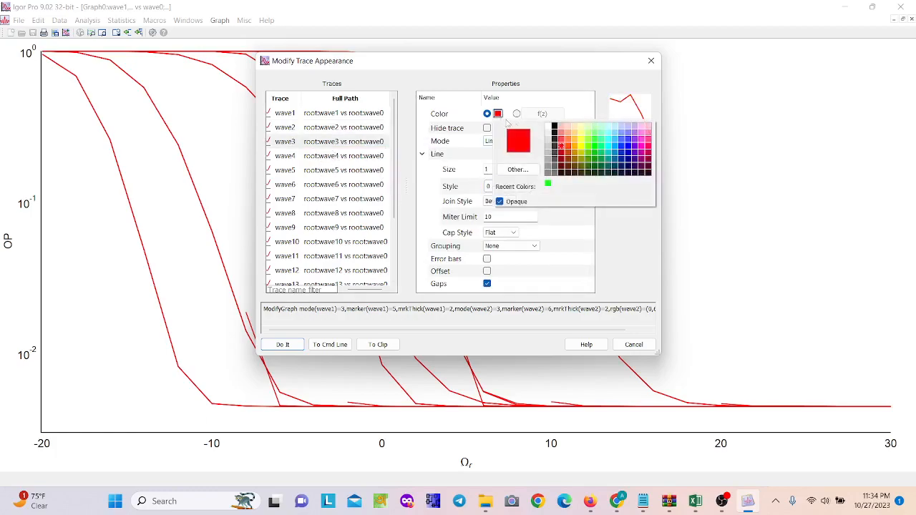
{"action": "left_click", "coordinate": [631, 149]}
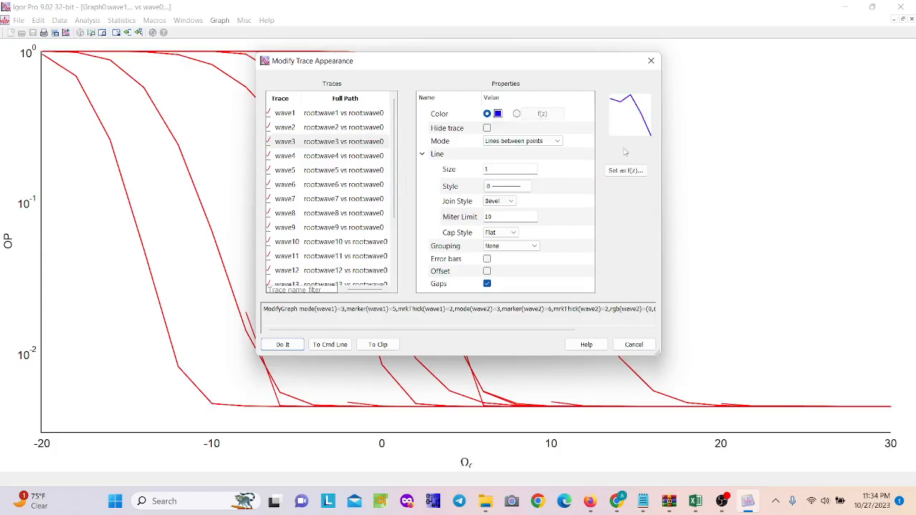
Step: Display wave3 with hollow circle markers of thickness 2 and apply the trace changes to the graph
{"action": "left_click", "coordinate": [521, 141]}
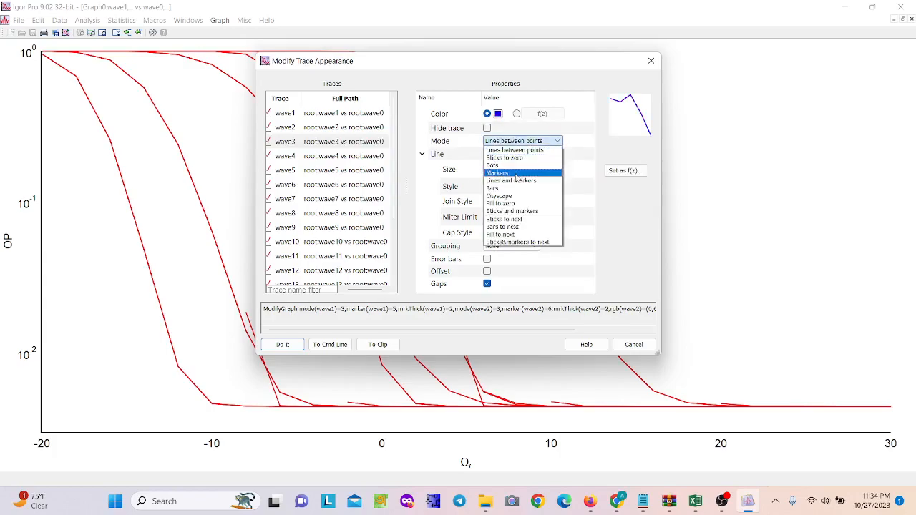
{"action": "left_click", "coordinate": [521, 172]}
{"action": "left_click", "coordinate": [510, 169]}
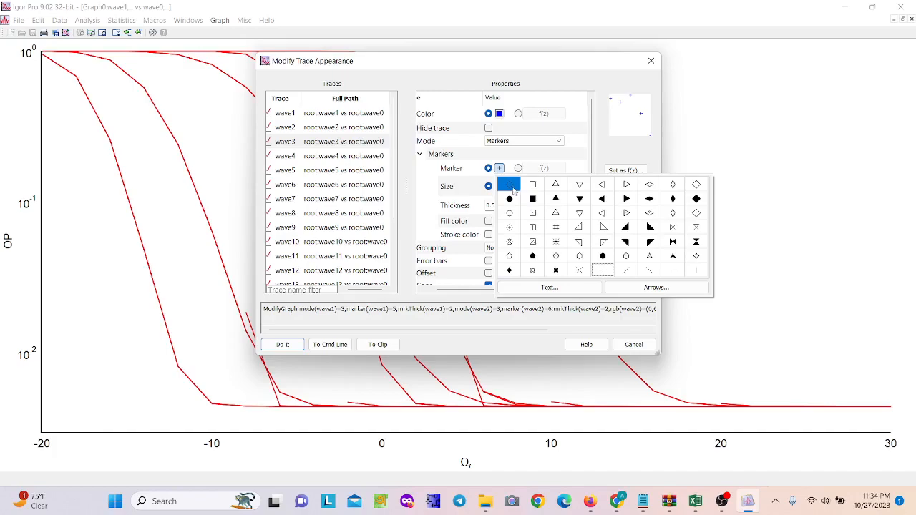
{"action": "left_click", "coordinate": [508, 209]}
{"action": "type", "text": "2"}
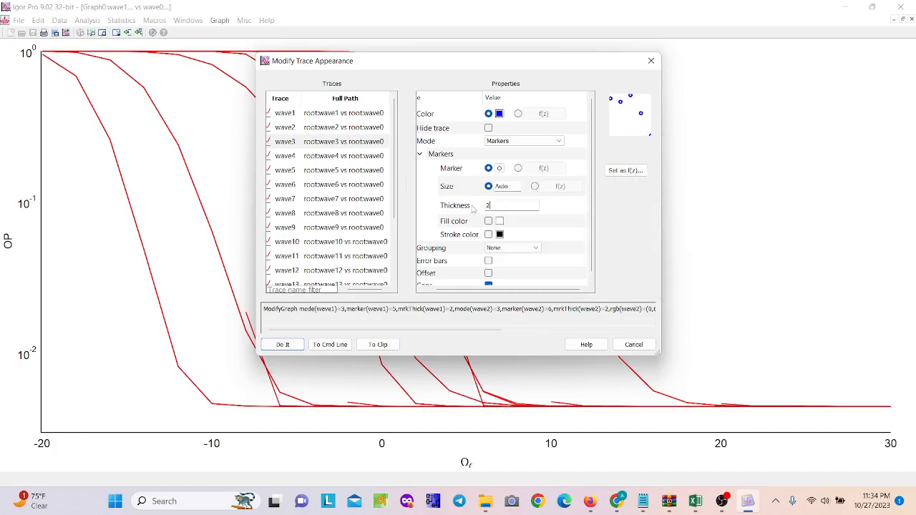
{"action": "left_click", "coordinate": [281, 345]}
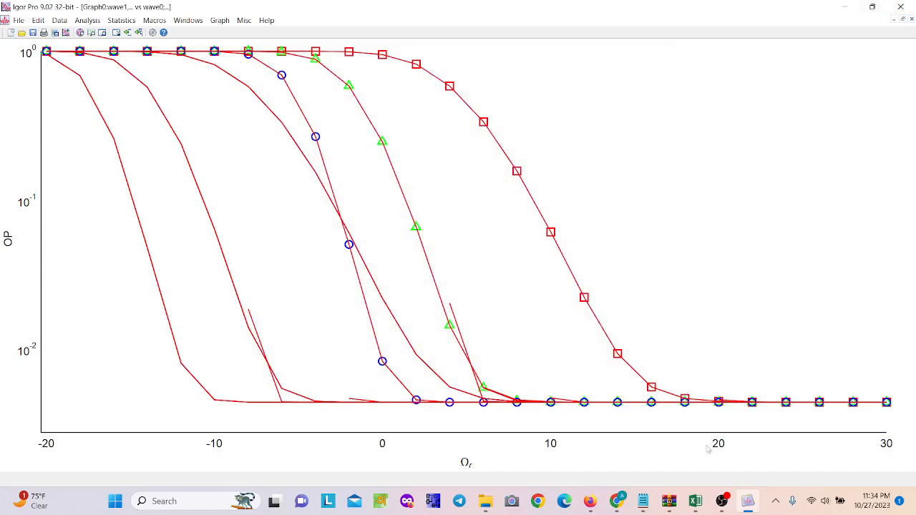
Step: Compare the graph's traces with the column headings of the source data in the Excel sheet
{"action": "left_click", "coordinate": [696, 502]}
{"action": "left_click", "coordinate": [748, 502]}
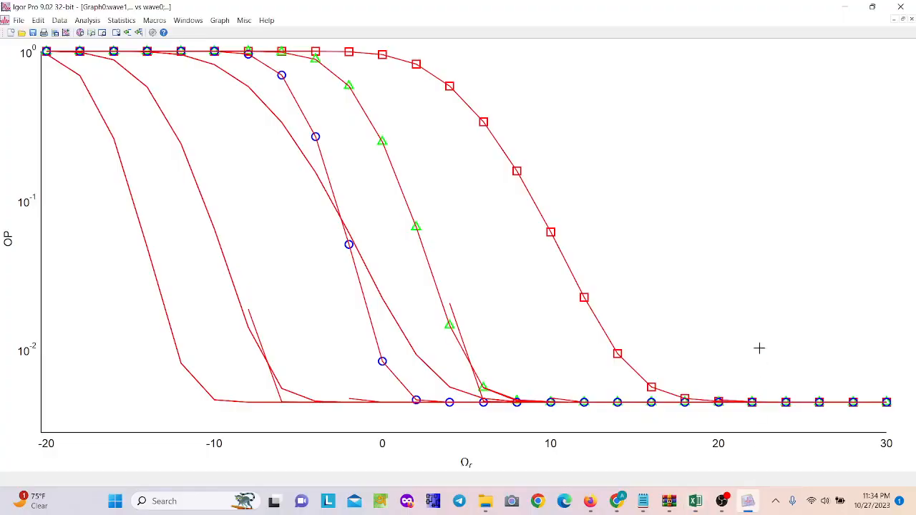
{"action": "left_click", "coordinate": [871, 6]}
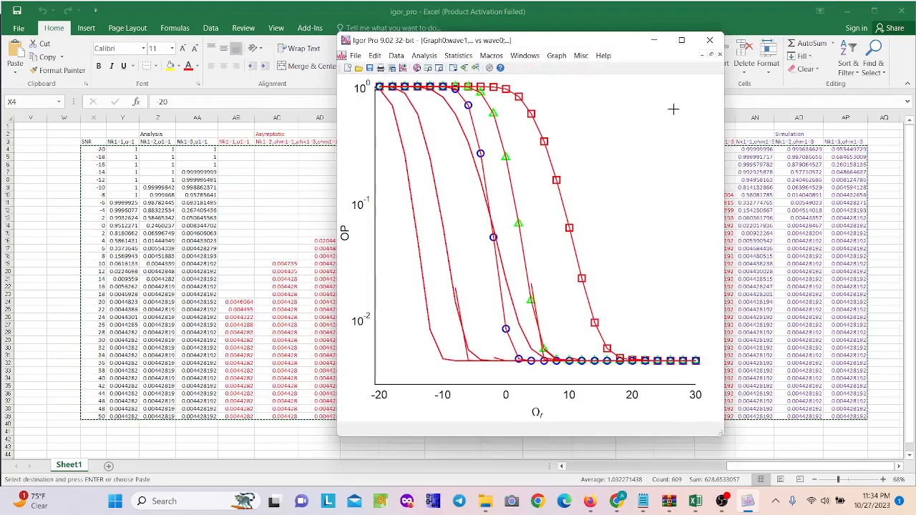
{"action": "left_click", "coordinate": [682, 40]}
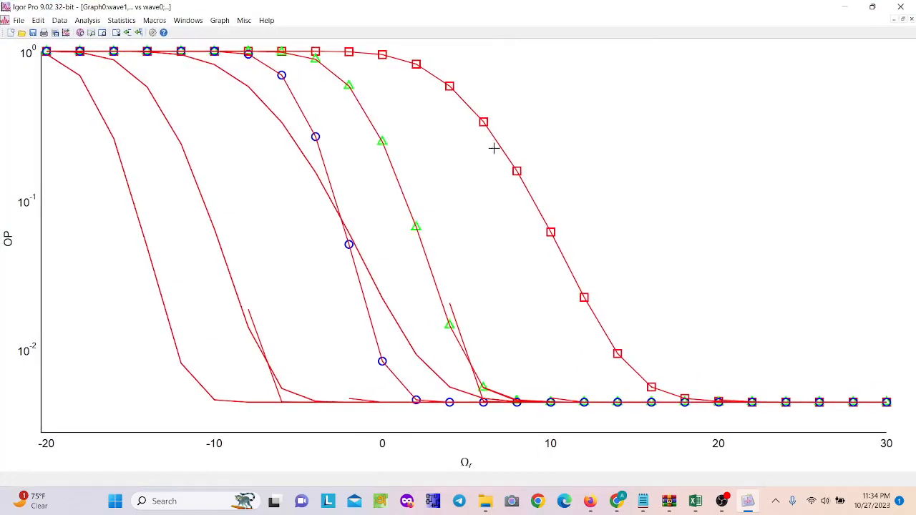
Step: Set wave1's marker size to 1, apply it, and check the markers on the graph
{"action": "double_click", "coordinate": [448, 88]}
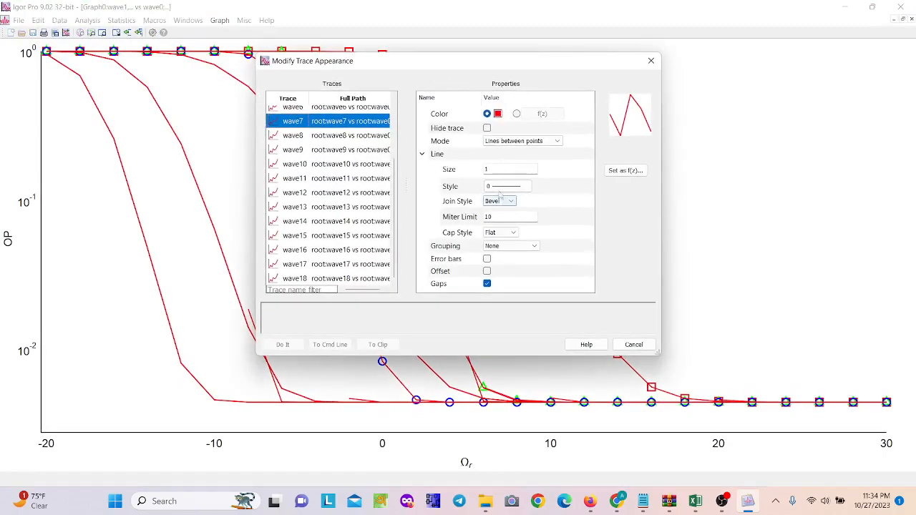
{"action": "scroll", "coordinate": [347, 143], "scroll_direction": "up", "scroll_amount": 3}
{"action": "left_click", "coordinate": [324, 114]}
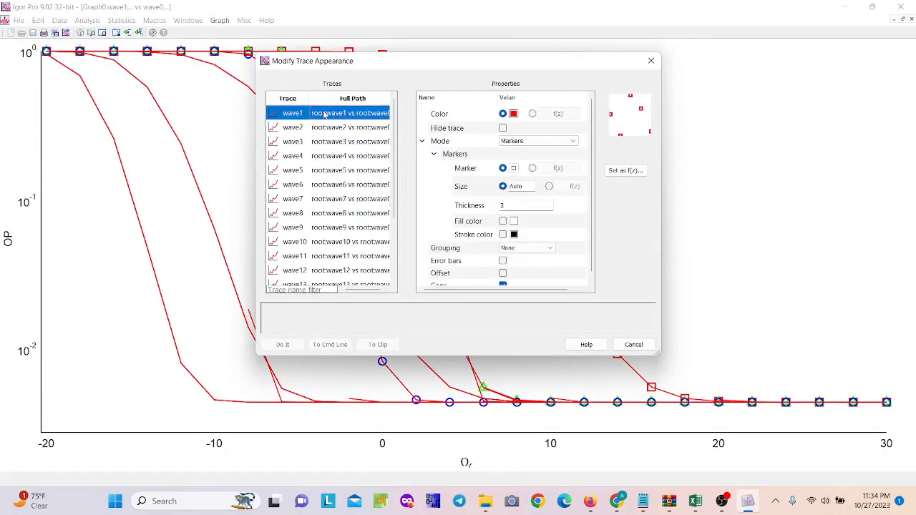
{"action": "left_click", "coordinate": [525, 185]}
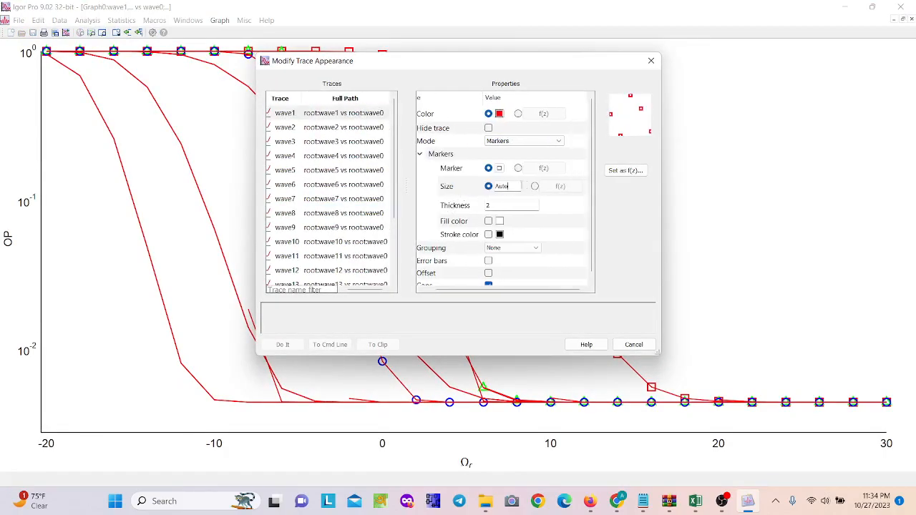
{"action": "type", "text": "1"}
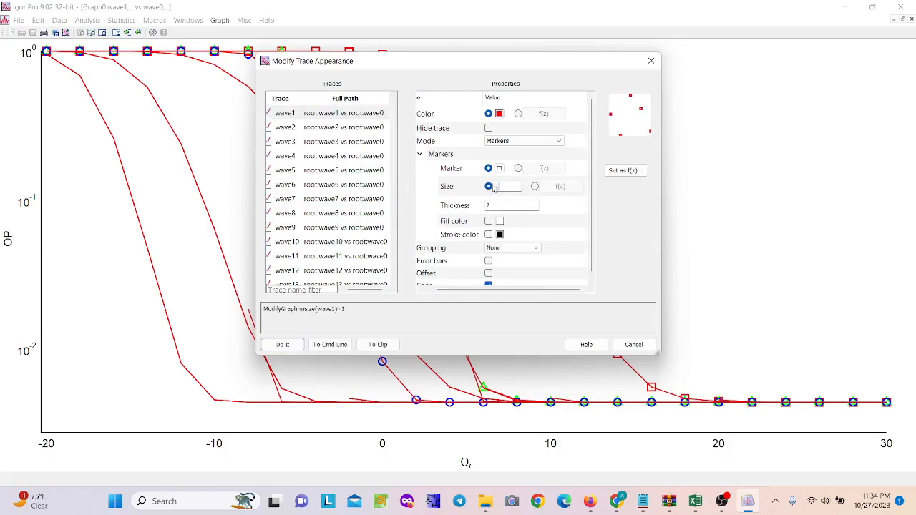
{"action": "type", "text": "2"}
{"action": "type", "text": "1"}
{"action": "left_click", "coordinate": [286, 344]}
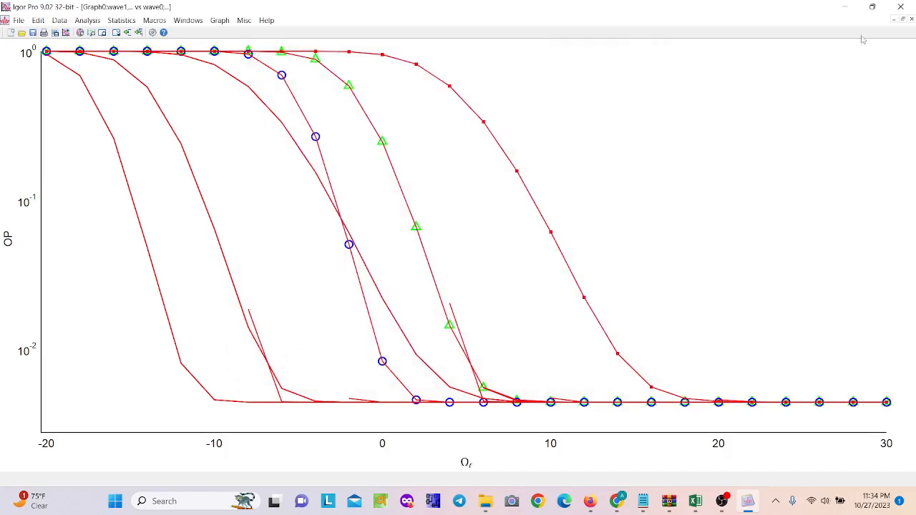
{"action": "left_click", "coordinate": [872, 7]}
{"action": "left_click", "coordinate": [683, 41]}
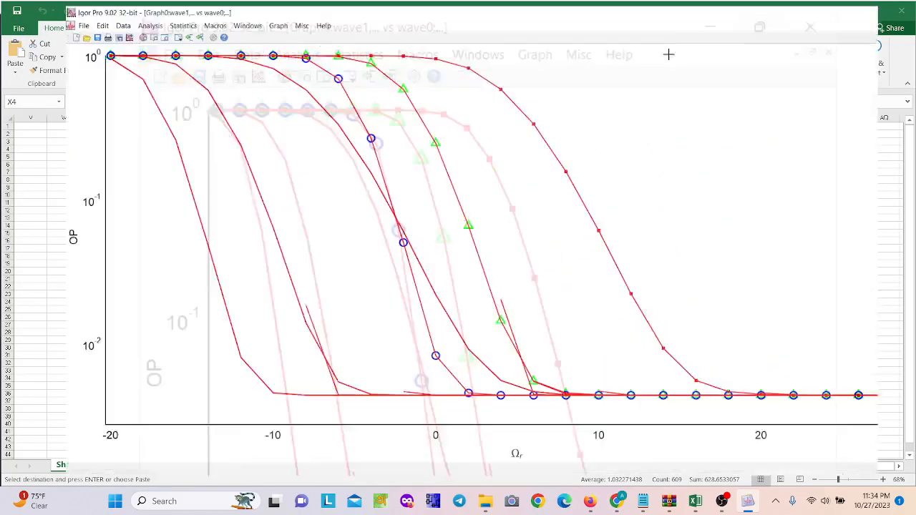
Step: Set wave1's marker size to 2 and apply it to the graph
{"action": "double_click", "coordinate": [471, 107]}
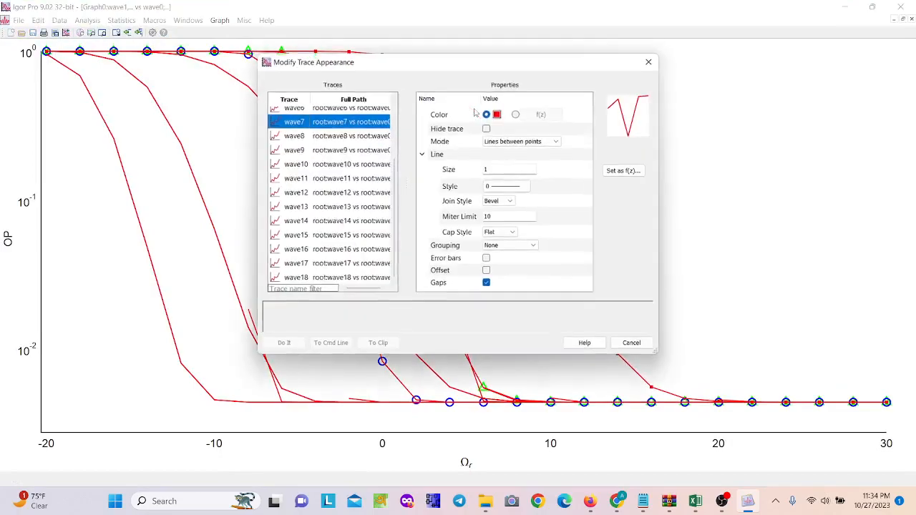
{"action": "scroll", "coordinate": [329, 159], "scroll_direction": "up", "scroll_amount": 2}
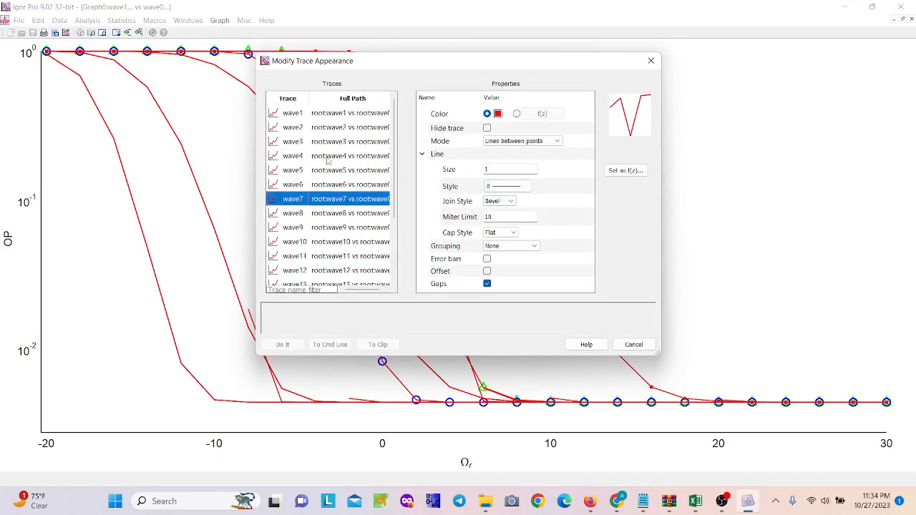
{"action": "left_click", "coordinate": [322, 117]}
{"action": "left_click", "coordinate": [488, 186]}
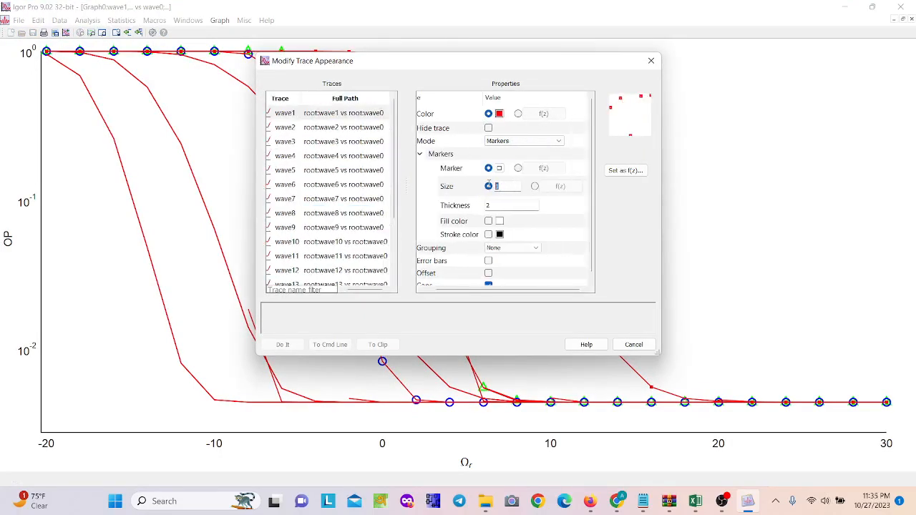
{"action": "type", "text": "2"}
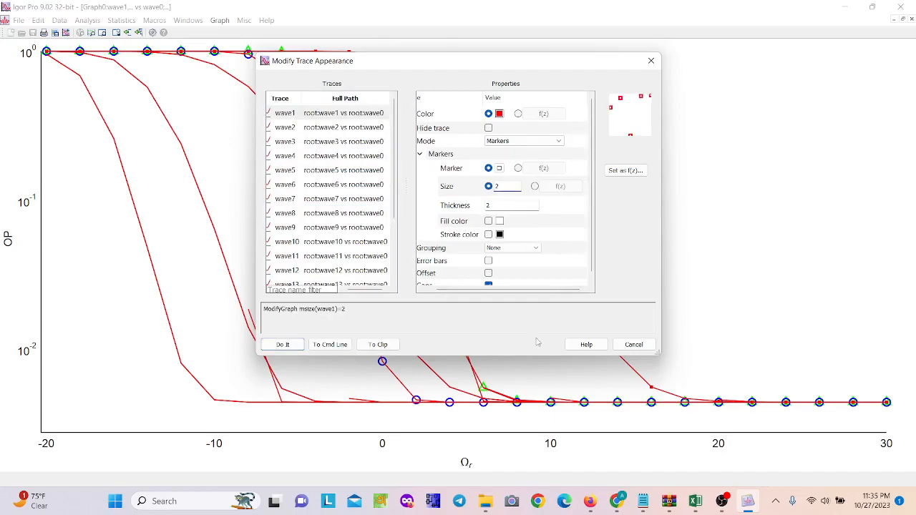
{"action": "left_click", "coordinate": [283, 346]}
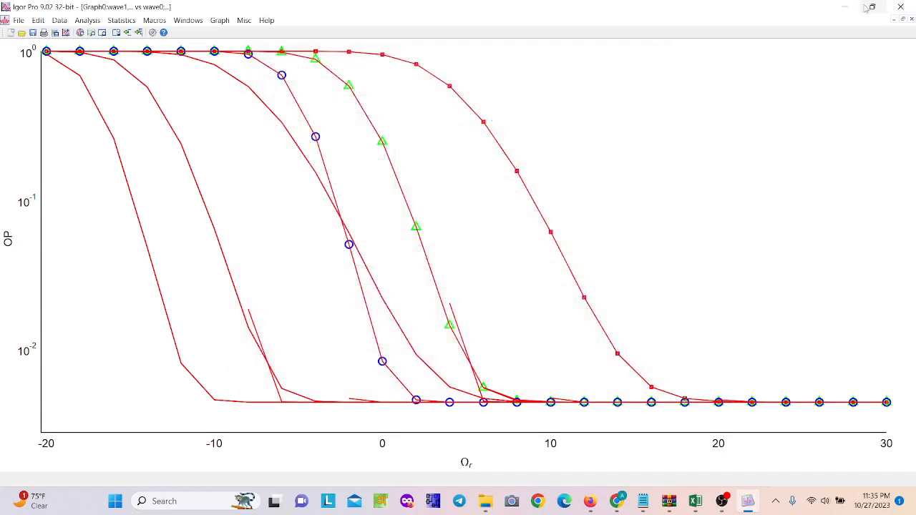
Step: Set the marker size of wave2 and wave3 to 2 and apply the changes to the graph
{"action": "double_click", "coordinate": [347, 85]}
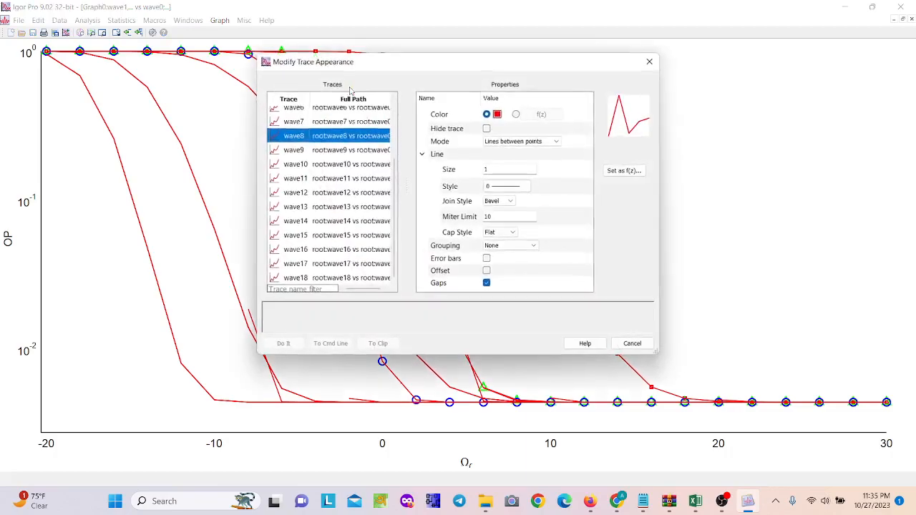
{"action": "scroll", "coordinate": [346, 145], "scroll_direction": "up", "scroll_amount": 2}
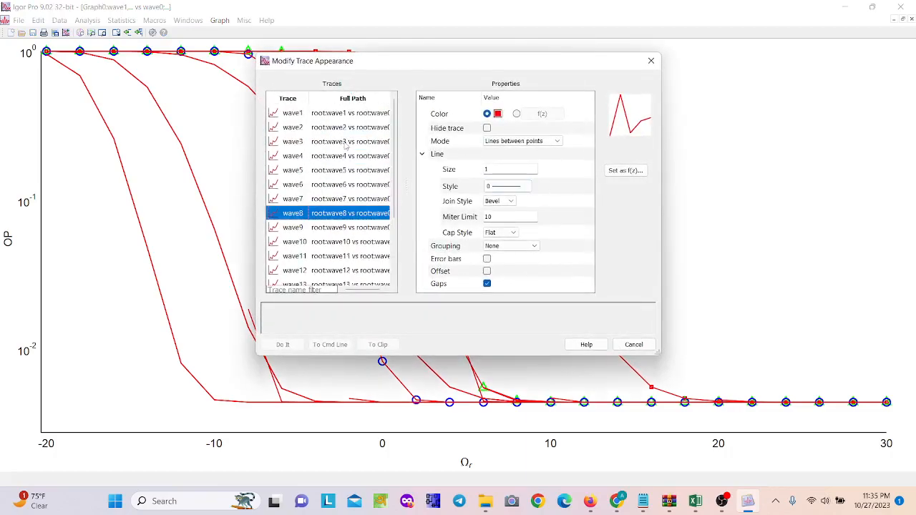
{"action": "left_click", "coordinate": [342, 129]}
{"action": "double_click", "coordinate": [520, 186]}
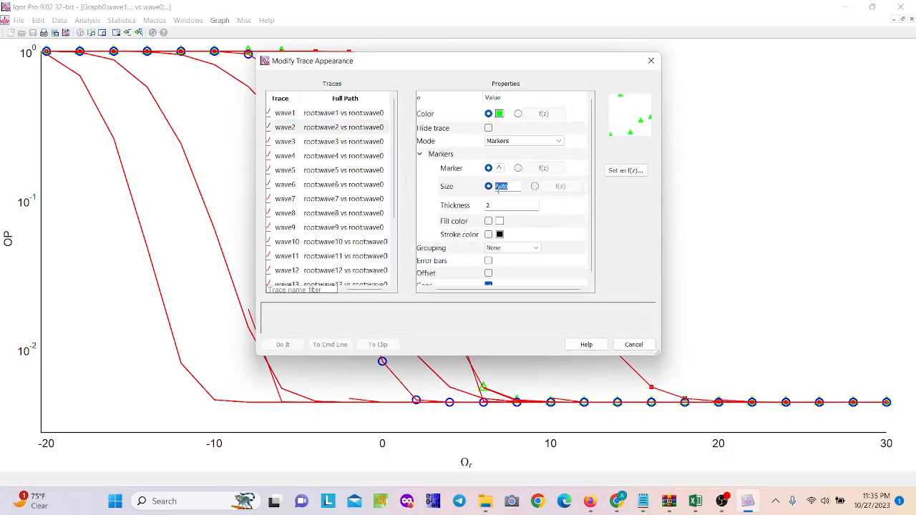
{"action": "type", "text": "2"}
{"action": "left_click", "coordinate": [300, 142]}
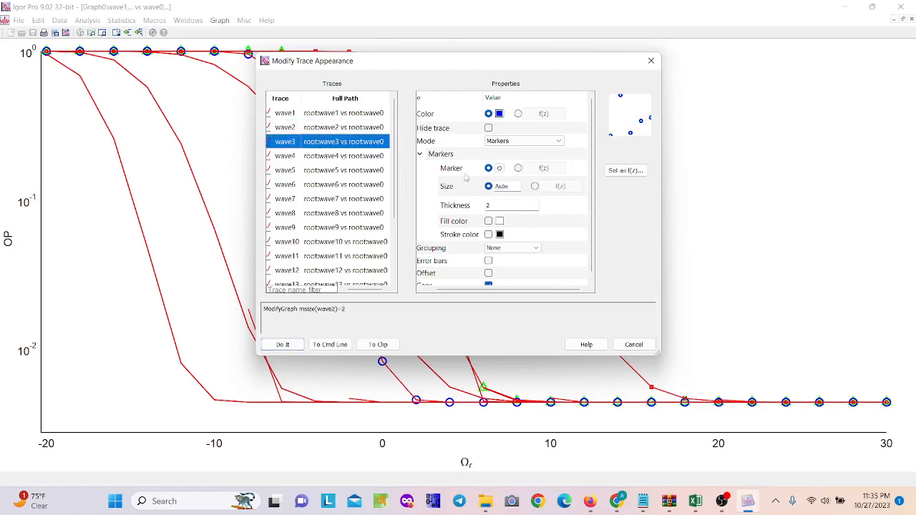
{"action": "double_click", "coordinate": [509, 186]}
{"action": "type", "text": "2"}
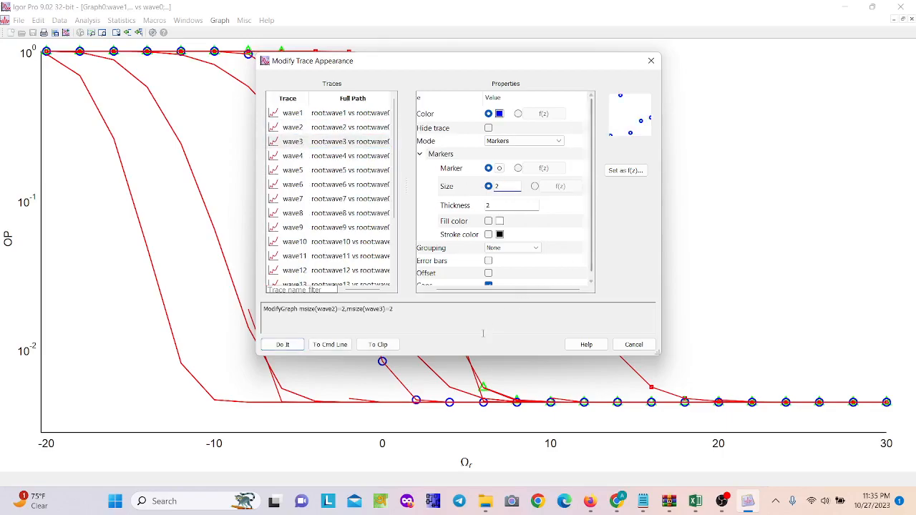
{"action": "left_click", "coordinate": [300, 347]}
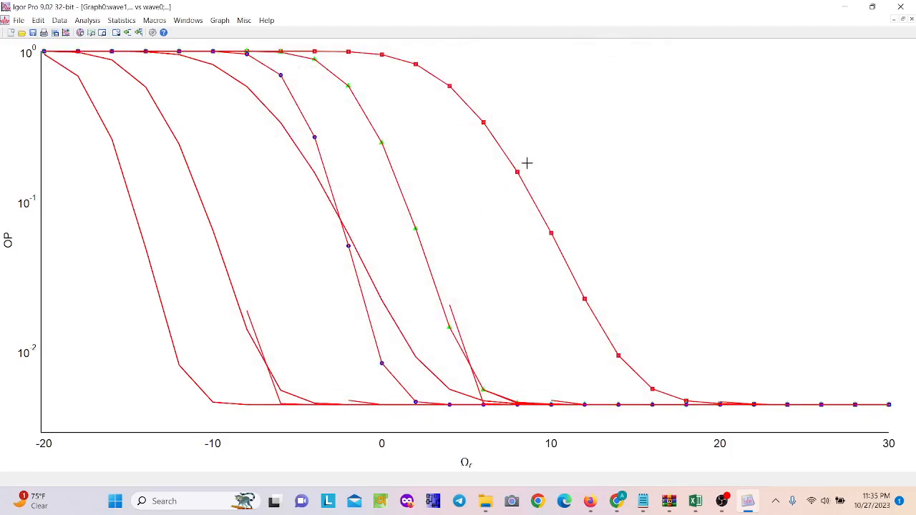
{"action": "left_click", "coordinate": [872, 6]}
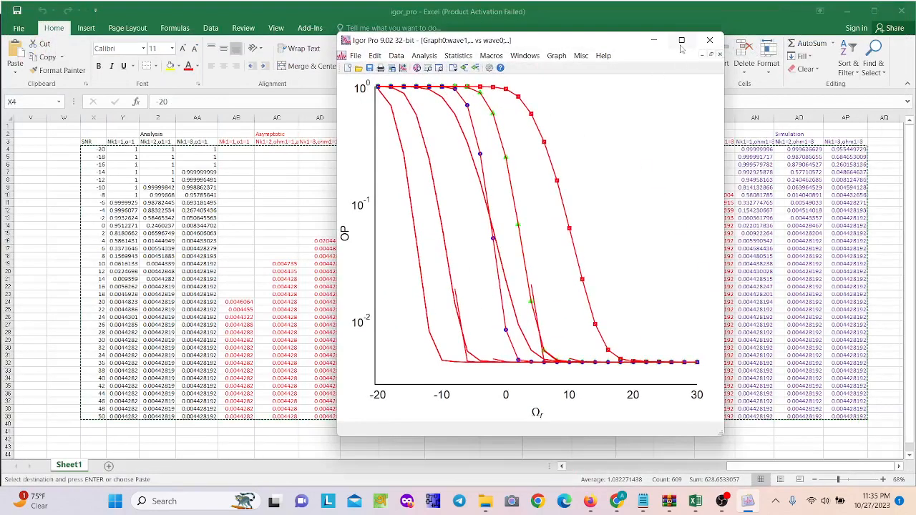
{"action": "left_click", "coordinate": [682, 41]}
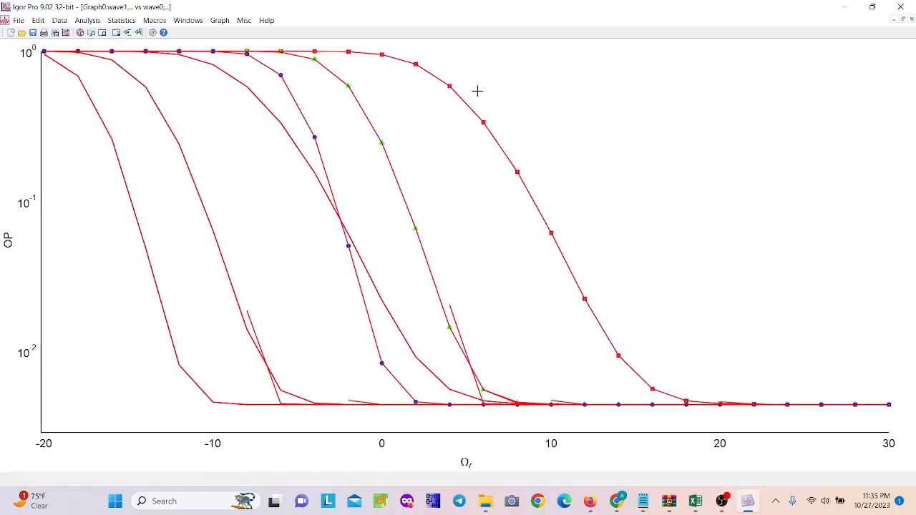
Step: Give wave4, wave5 and wave6 a line size of 2 and dash-dot line style 5
{"action": "double_click", "coordinate": [431, 72]}
{"action": "scroll", "coordinate": [332, 147], "scroll_direction": "up", "scroll_amount": 2}
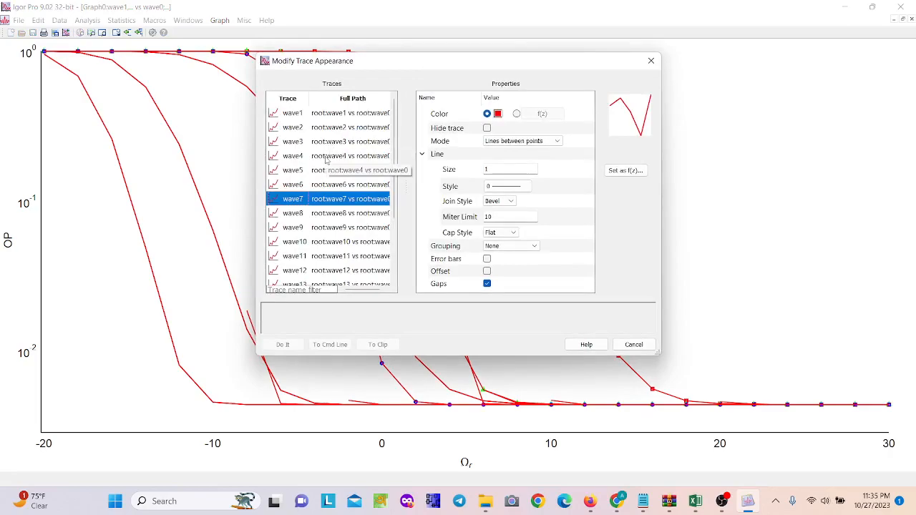
{"action": "left_click_drag", "start_coordinate": [328, 156], "coordinate": [324, 189]}
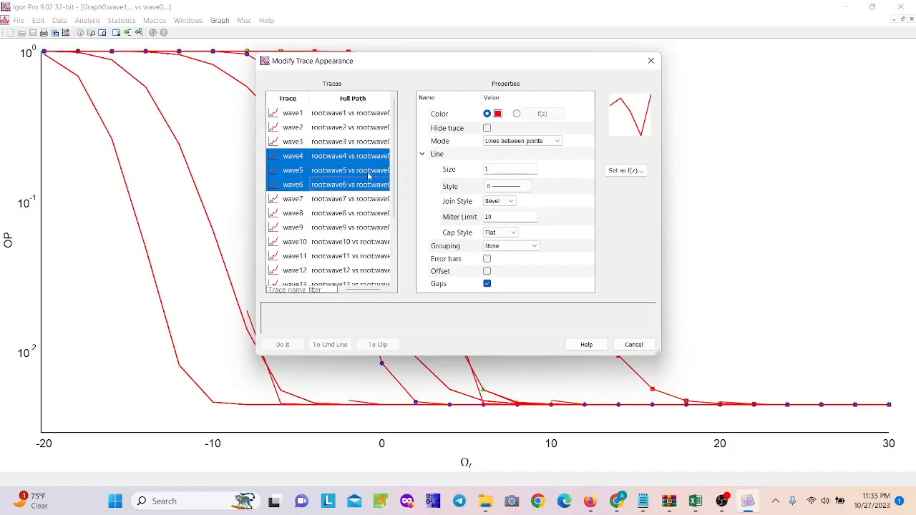
{"action": "left_click", "coordinate": [503, 141]}
{"action": "left_click", "coordinate": [505, 149]}
{"action": "type", "text": "2"}
{"action": "left_click", "coordinate": [507, 187]}
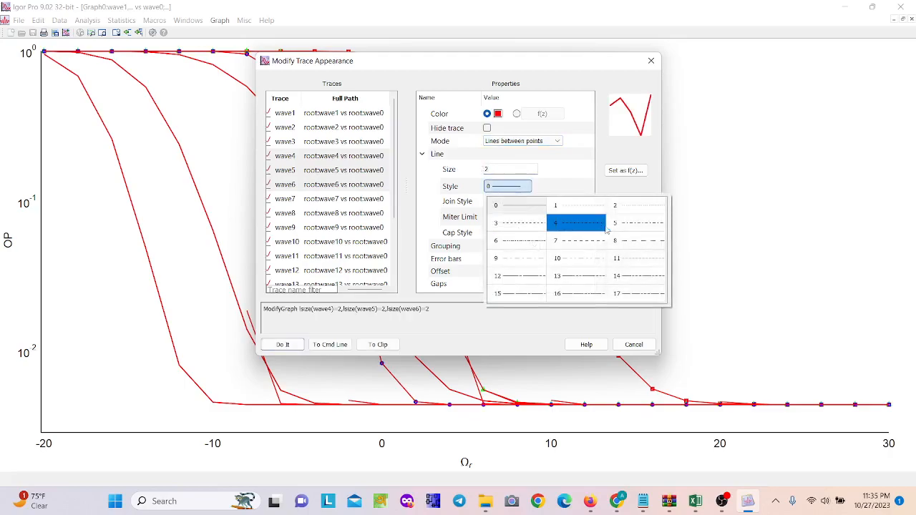
{"action": "left_click", "coordinate": [635, 230]}
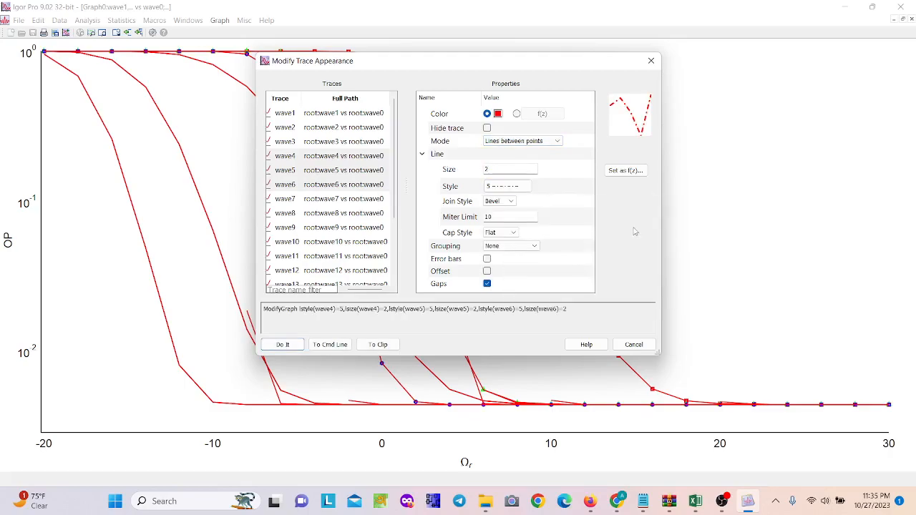
Step: Color wave7, wave8 and wave9 black with a line size of 2 and apply the pending trace changes to the graph
{"action": "left_click", "coordinate": [336, 201]}
{"action": "left_click", "coordinate": [331, 213]}
{"action": "left_click", "coordinate": [332, 201]}
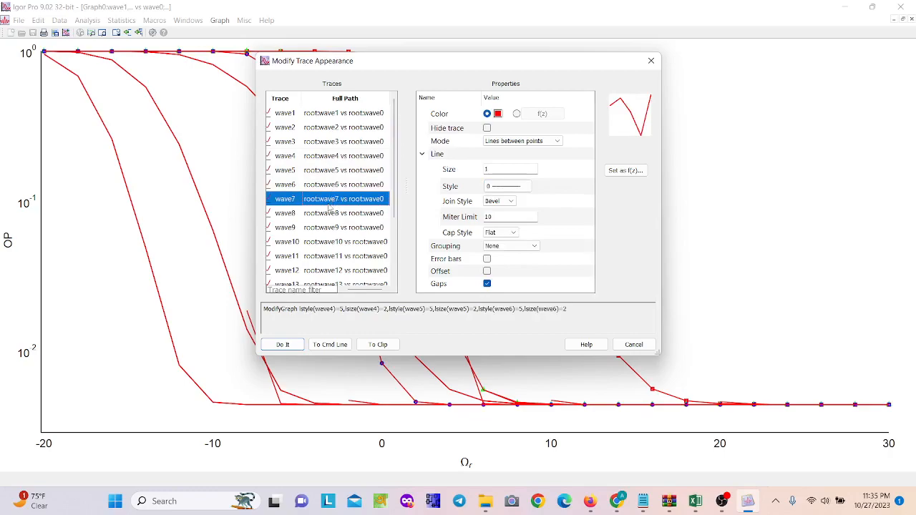
{"action": "left_click", "coordinate": [321, 215], "text": "ctrl"}
{"action": "left_click", "coordinate": [320, 228], "text": "ctrl"}
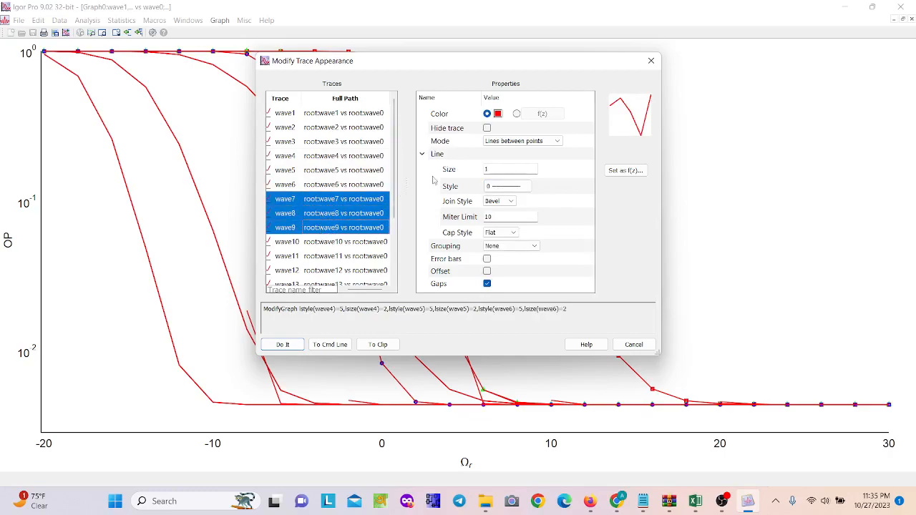
{"action": "left_click", "coordinate": [498, 114]}
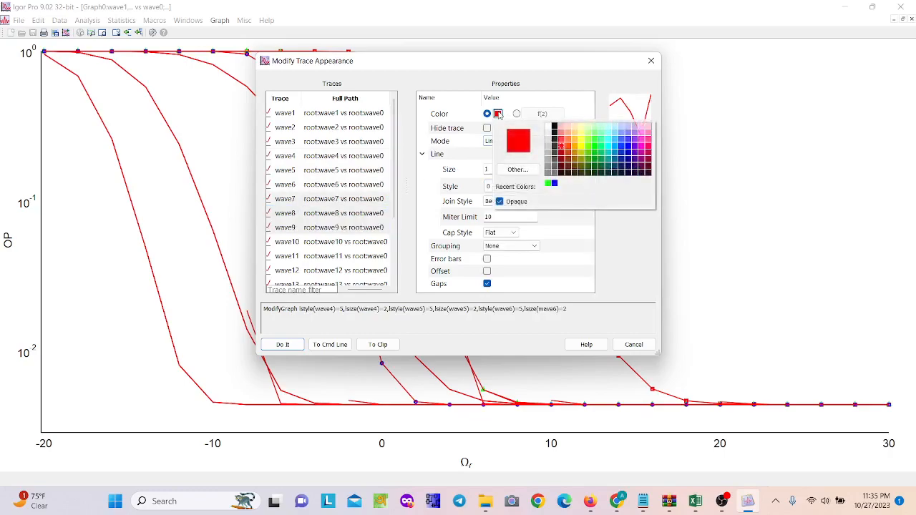
{"action": "left_click", "coordinate": [554, 128]}
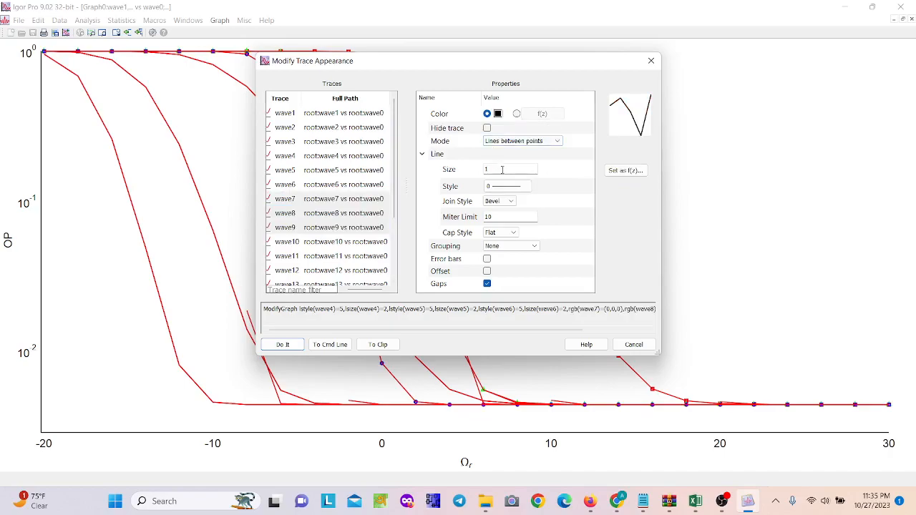
{"action": "type", "text": "2"}
{"action": "left_click", "coordinate": [283, 347]}
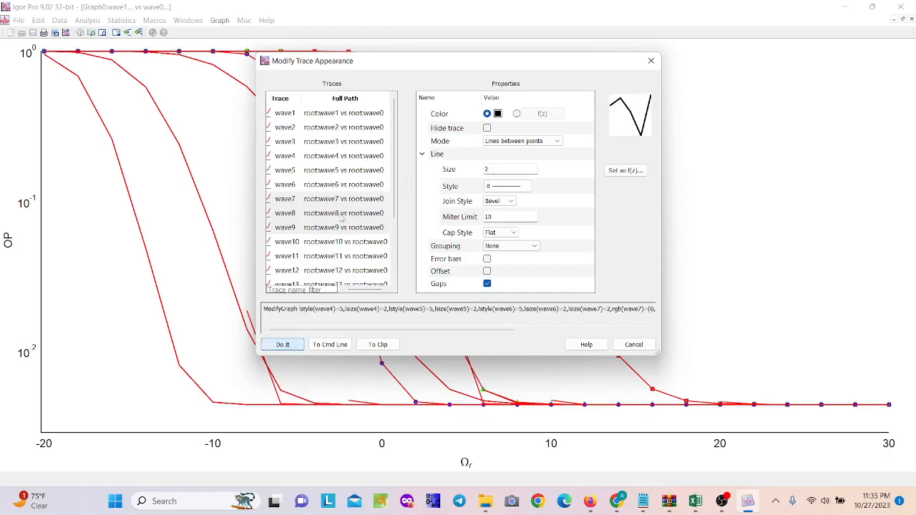
{"action": "left_click", "coordinate": [292, 344]}
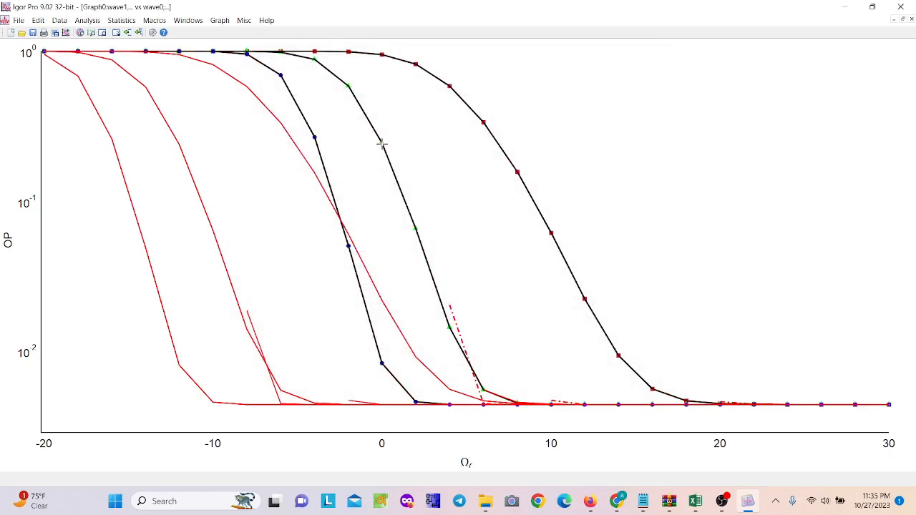
Step: Reopen the trace appearance settings and switch wave10 to Markers mode
{"action": "double_click", "coordinate": [263, 104]}
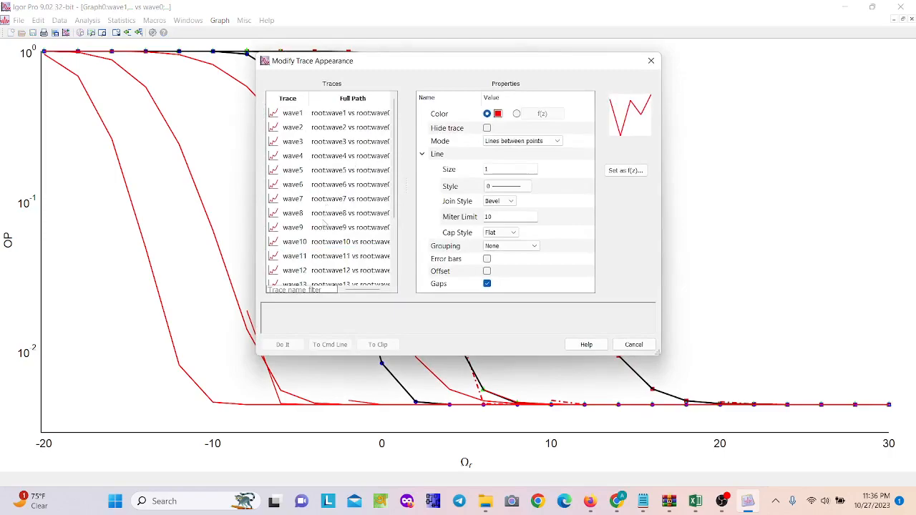
{"action": "left_click", "coordinate": [317, 244]}
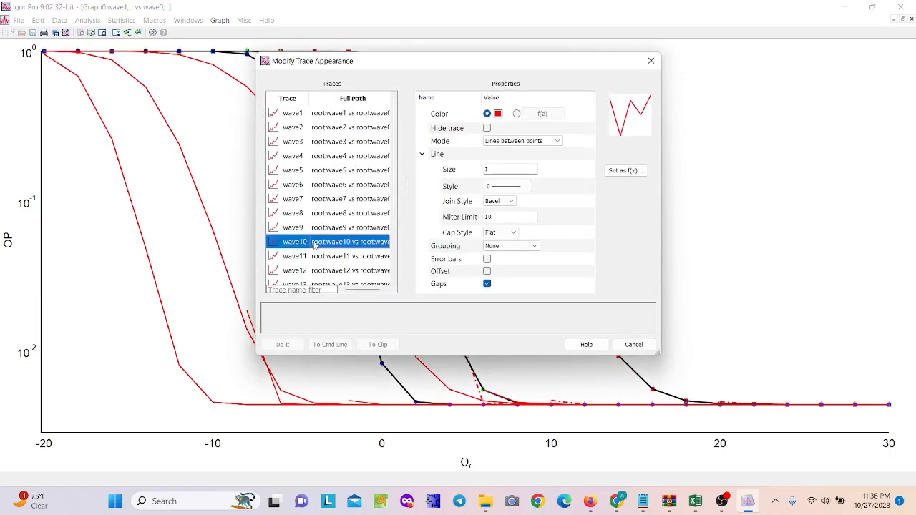
{"action": "left_click", "coordinate": [498, 114]}
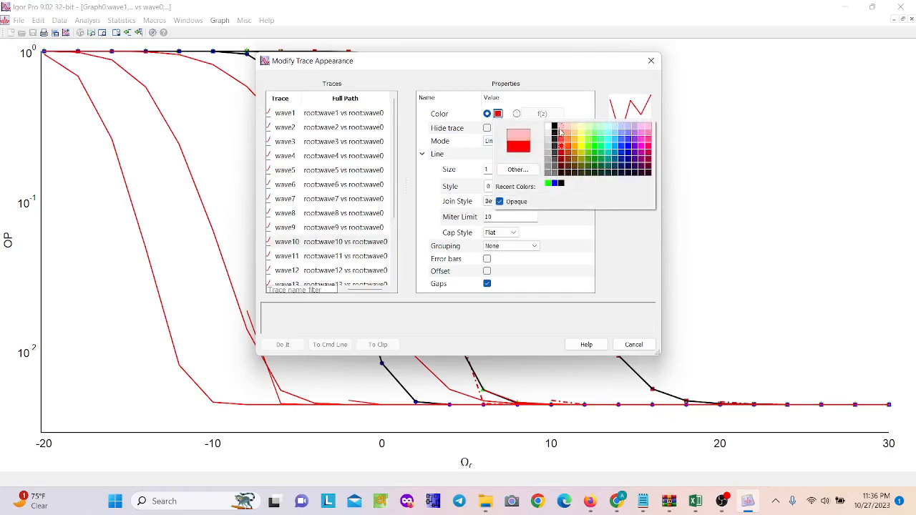
{"action": "left_click", "coordinate": [498, 115]}
{"action": "left_click", "coordinate": [494, 142]}
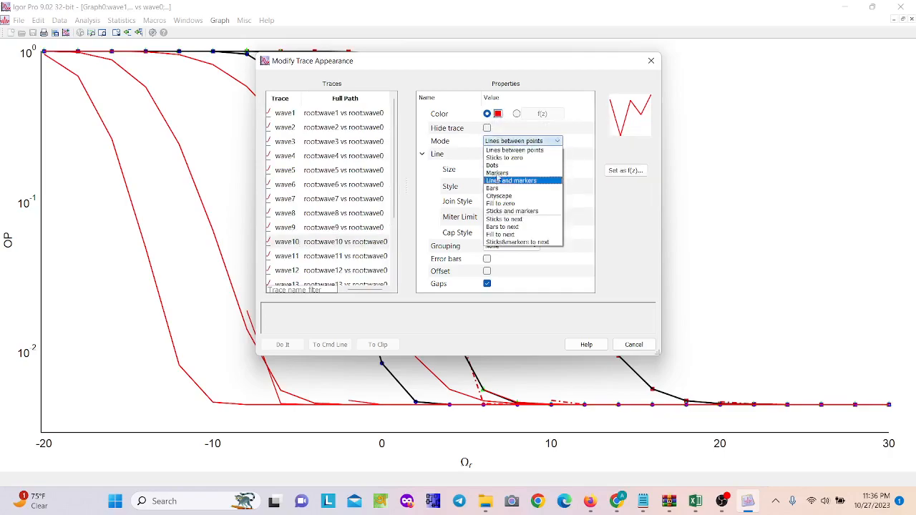
{"action": "left_click", "coordinate": [496, 172]}
Step: Give wave10 a hollow square marker with size 2 and thickness 2
{"action": "left_click", "coordinate": [499, 169]}
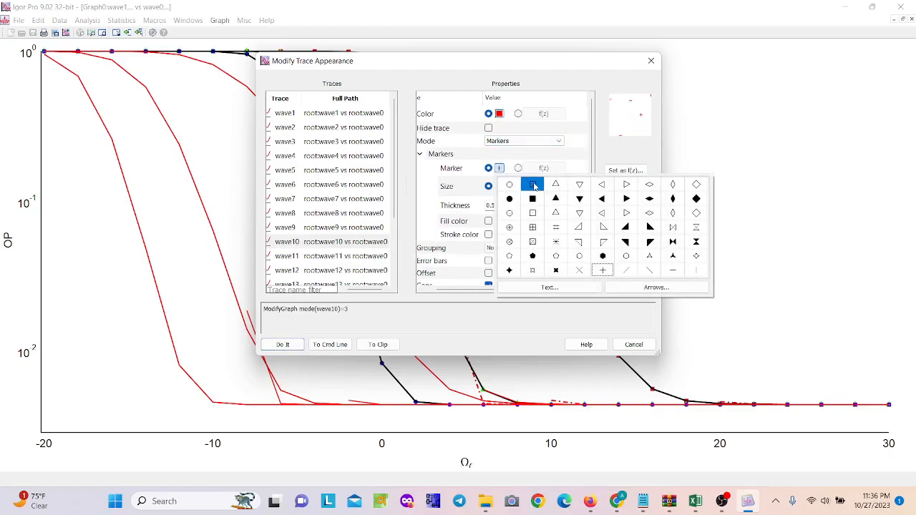
{"action": "left_click", "coordinate": [532, 185]}
{"action": "double_click", "coordinate": [515, 188]}
{"action": "type", "text": "2"}
{"action": "key", "text": "Tab"}
{"action": "type", "text": "2"}
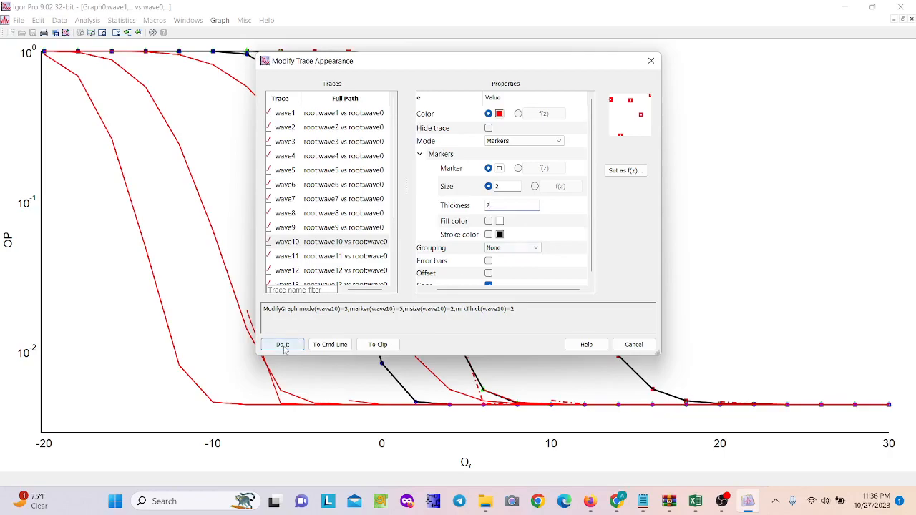
Step: Color wave11 bright green and switch it to Markers mode
{"action": "left_click", "coordinate": [313, 261]}
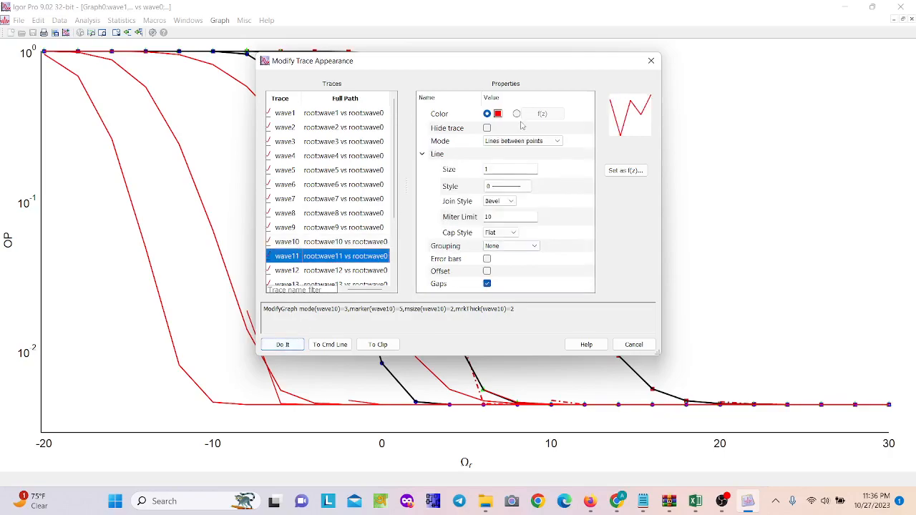
{"action": "left_click", "coordinate": [499, 114]}
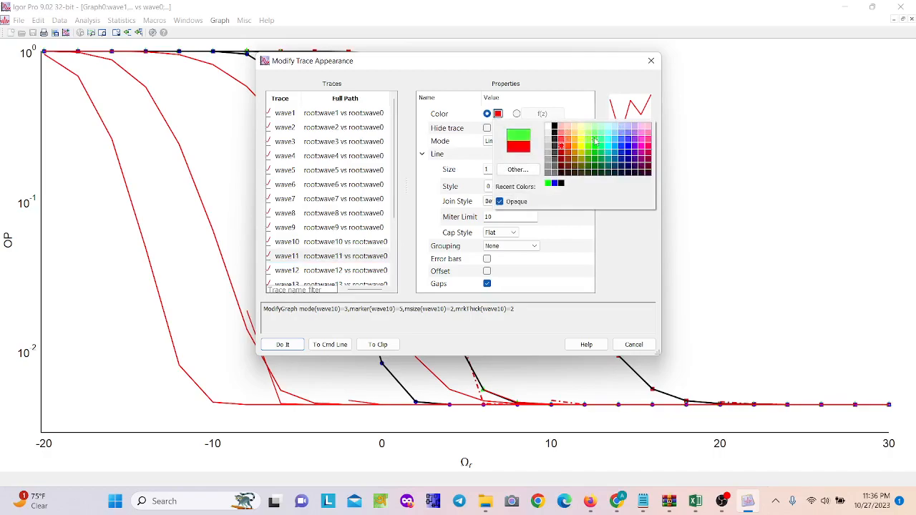
{"action": "left_click", "coordinate": [595, 149]}
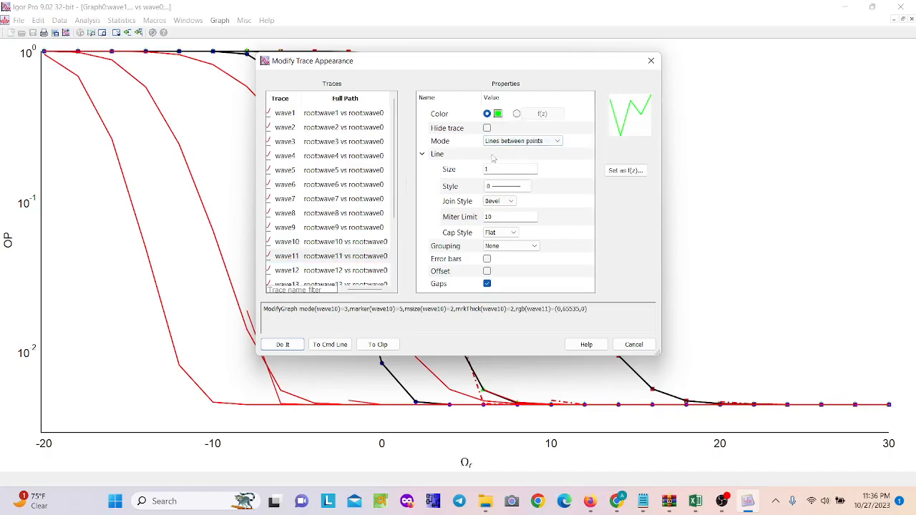
{"action": "left_click", "coordinate": [502, 141]}
{"action": "left_click", "coordinate": [501, 173]}
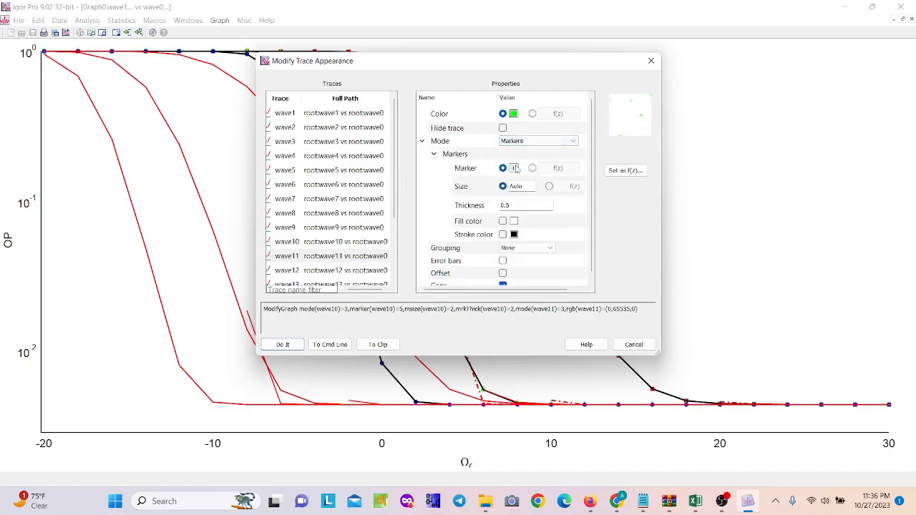
Step: Give wave11 a hollow upward triangle marker with thickness 2 and size 2
{"action": "left_click", "coordinate": [512, 169]}
{"action": "left_click", "coordinate": [555, 185]}
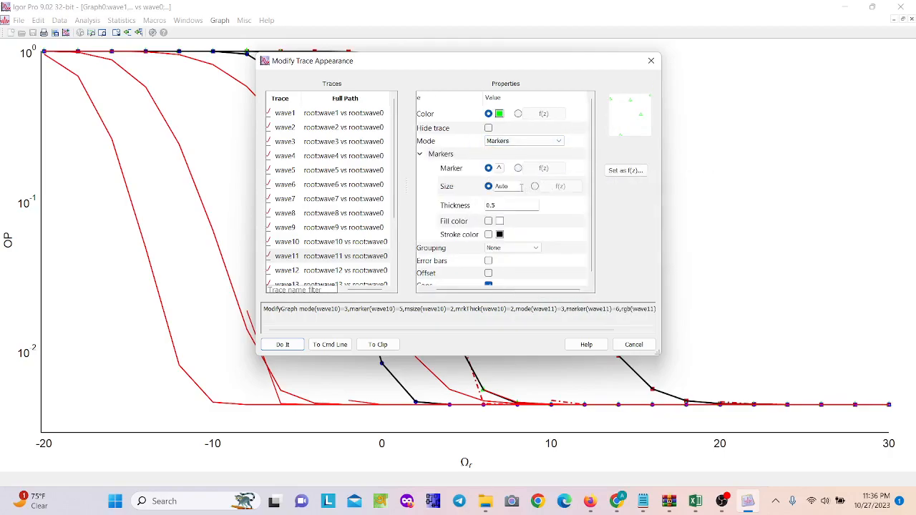
{"action": "left_click_drag", "start_coordinate": [512, 204], "coordinate": [471, 206]}
{"action": "type", "text": "2"}
{"action": "left_click", "coordinate": [508, 187]}
{"action": "type", "text": "2"}
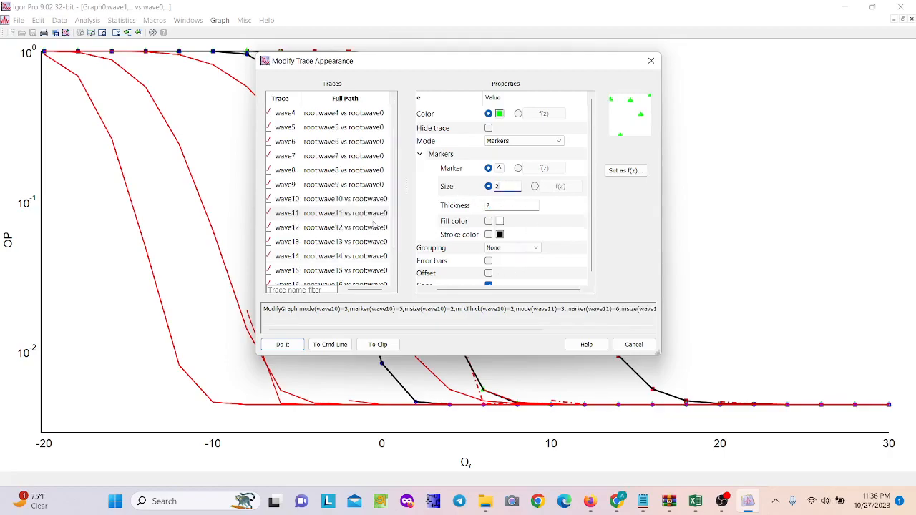
Step: Color wave12 blue and switch it to Markers mode
{"action": "scroll", "coordinate": [378, 242], "scroll_direction": "down", "scroll_amount": 2}
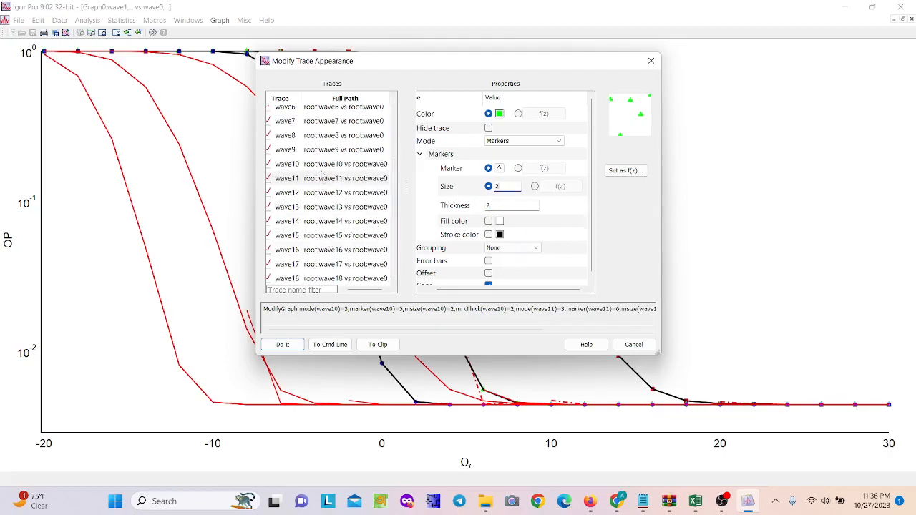
{"action": "left_click", "coordinate": [319, 193]}
{"action": "left_click", "coordinate": [499, 115]}
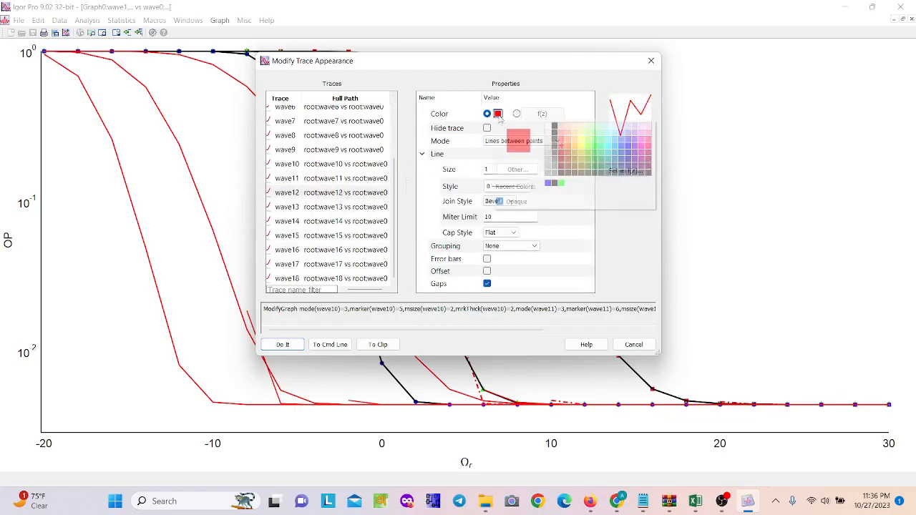
{"action": "left_click", "coordinate": [630, 147]}
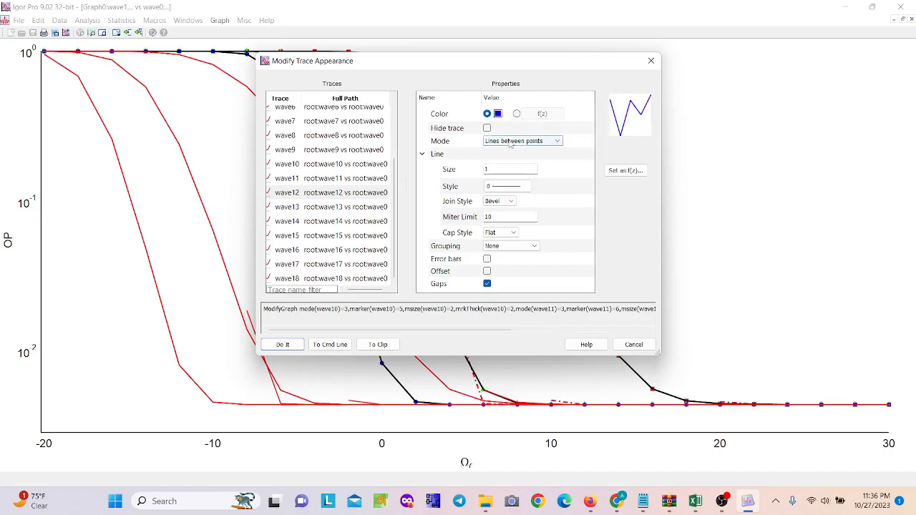
{"action": "left_click", "coordinate": [512, 141]}
{"action": "left_click", "coordinate": [505, 174]}
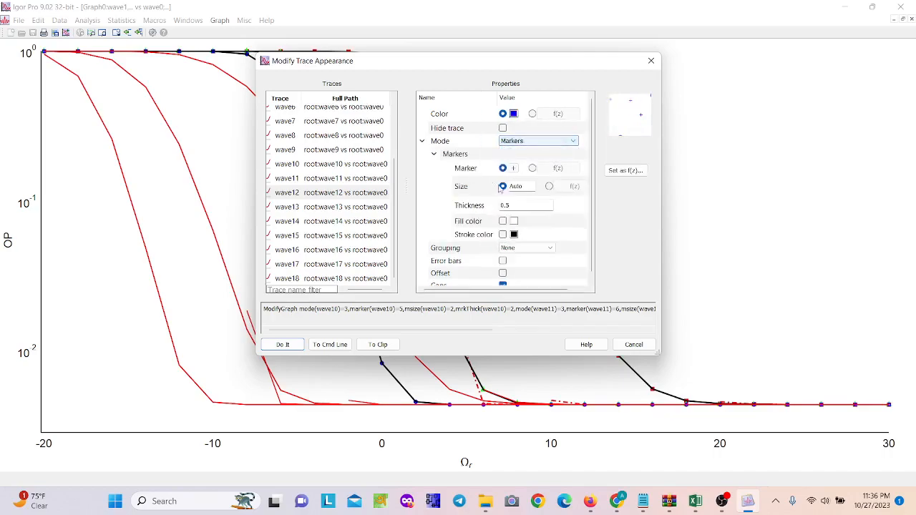
Step: Give wave12 a hollow circle marker with size 2 and thickness 2
{"action": "left_click", "coordinate": [500, 169]}
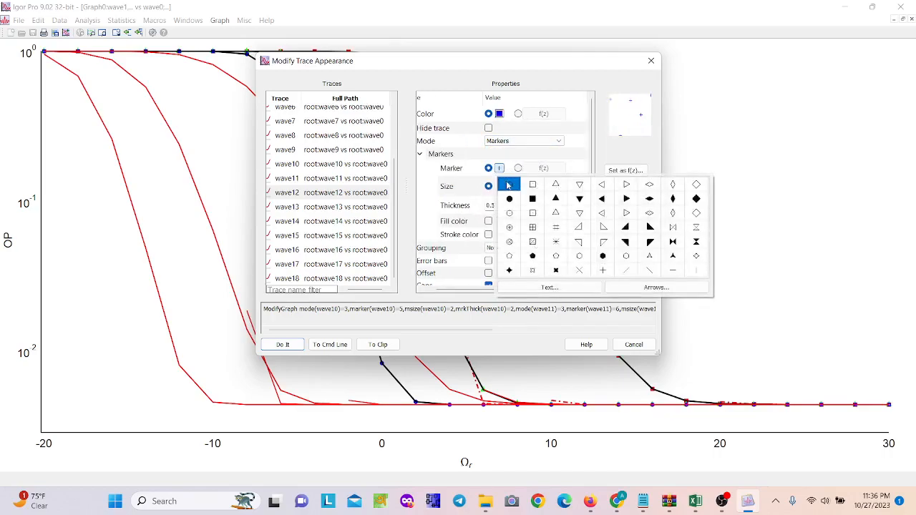
{"action": "left_click", "coordinate": [508, 210]}
{"action": "left_click_drag", "start_coordinate": [509, 182], "coordinate": [484, 185]}
{"action": "type", "text": "2"}
{"action": "double_click", "coordinate": [508, 206]}
{"action": "type", "text": "2"}
{"action": "scroll", "coordinate": [537, 228], "scroll_direction": "down", "scroll_amount": 1}
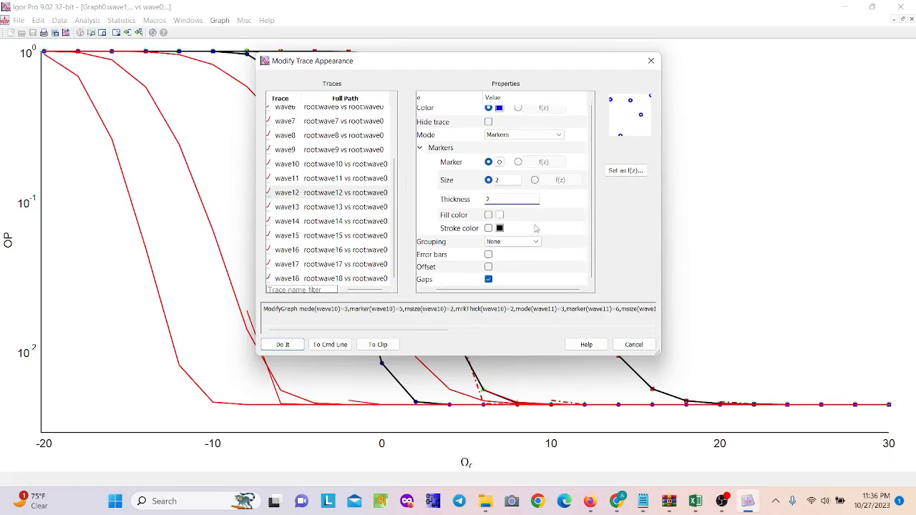
{"action": "scroll", "coordinate": [536, 227], "scroll_direction": "up", "scroll_amount": 1}
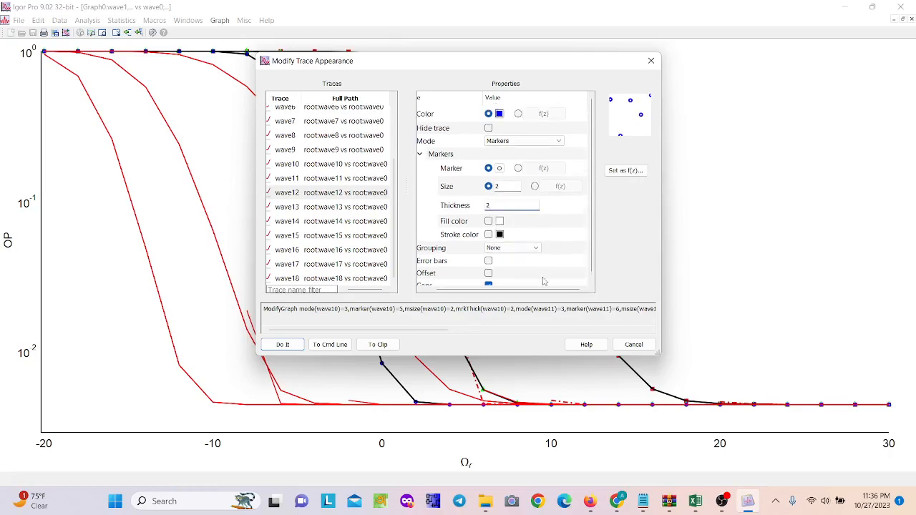
Step: Give wave13, wave14 and wave15 dash-dot line style 5 and a line size of 2
{"action": "left_click", "coordinate": [314, 208]}
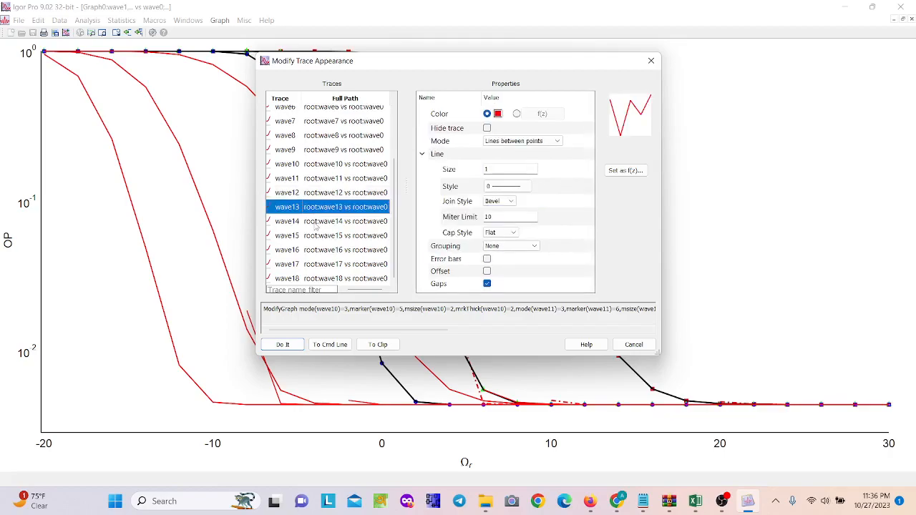
{"action": "left_click", "coordinate": [314, 223], "text": "shift"}
{"action": "left_click", "coordinate": [313, 235], "text": "shift"}
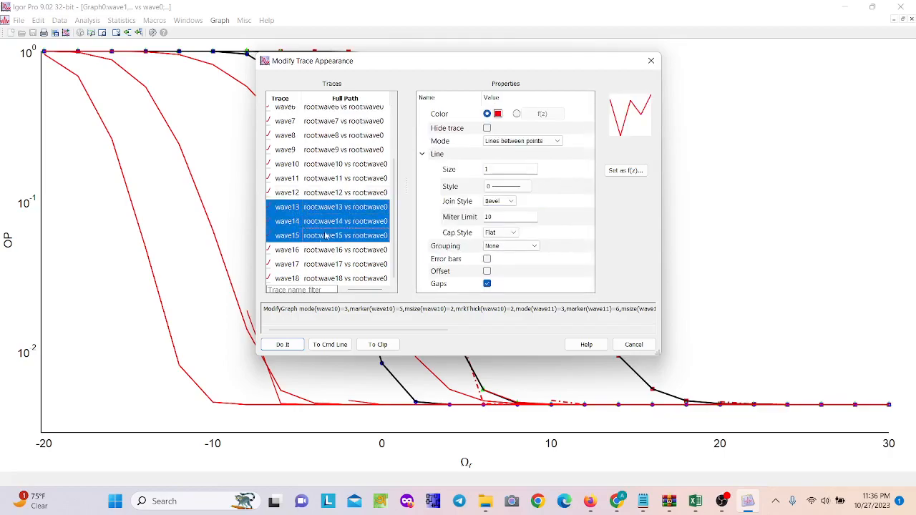
{"action": "left_click", "coordinate": [498, 115]}
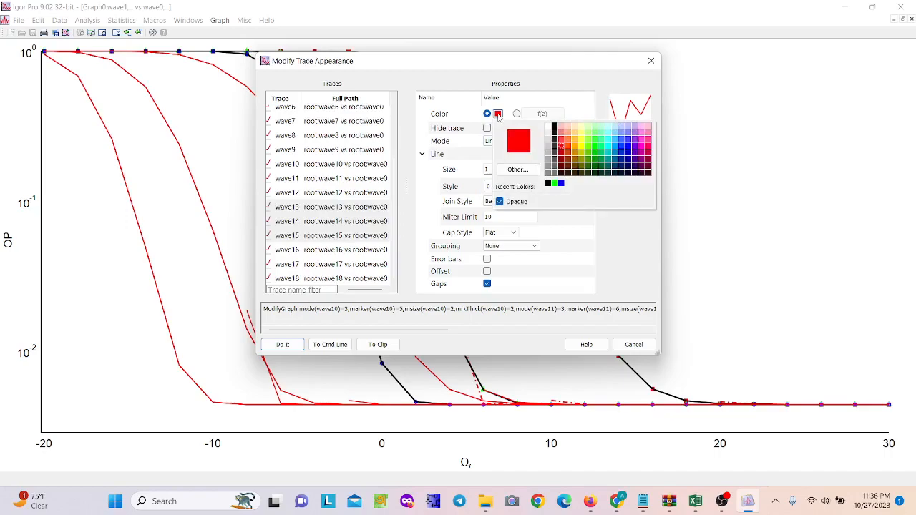
{"action": "left_click", "coordinate": [499, 116]}
{"action": "left_click", "coordinate": [504, 141]}
{"action": "left_click", "coordinate": [504, 142]}
{"action": "left_click", "coordinate": [506, 186]}
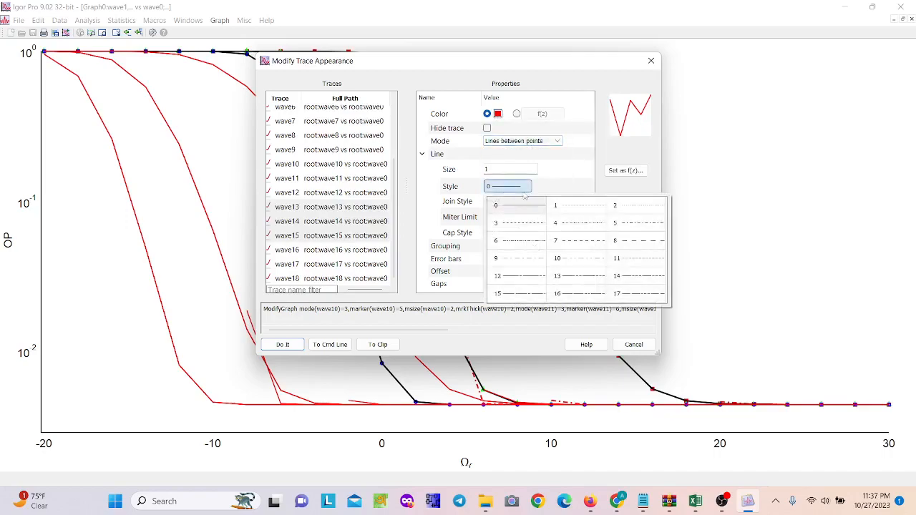
{"action": "left_click", "coordinate": [627, 225]}
{"action": "type", "text": "2"}
Step: Color wave16, wave17 and wave18 black with a line size of 2 and apply all pending trace changes to the graph
{"action": "left_click", "coordinate": [316, 251]}
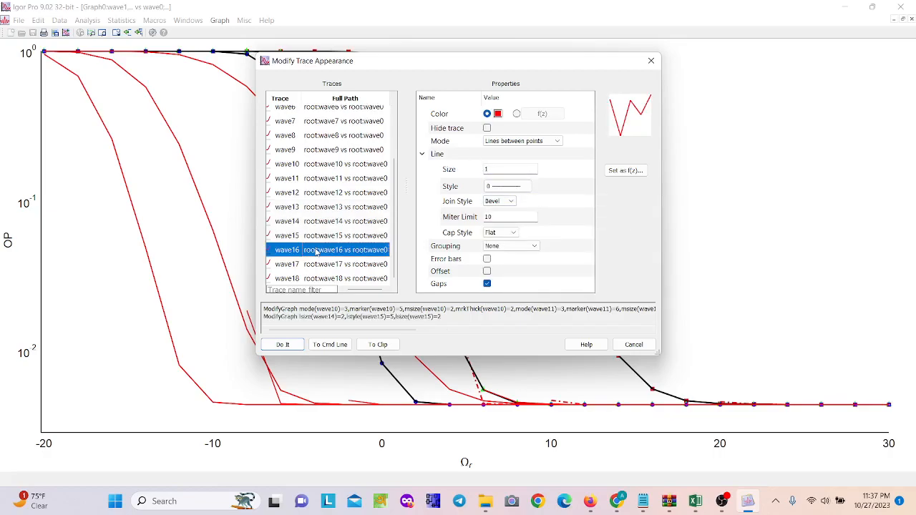
{"action": "left_click", "coordinate": [316, 265], "text": "shift"}
{"action": "left_click", "coordinate": [312, 279], "text": "shift"}
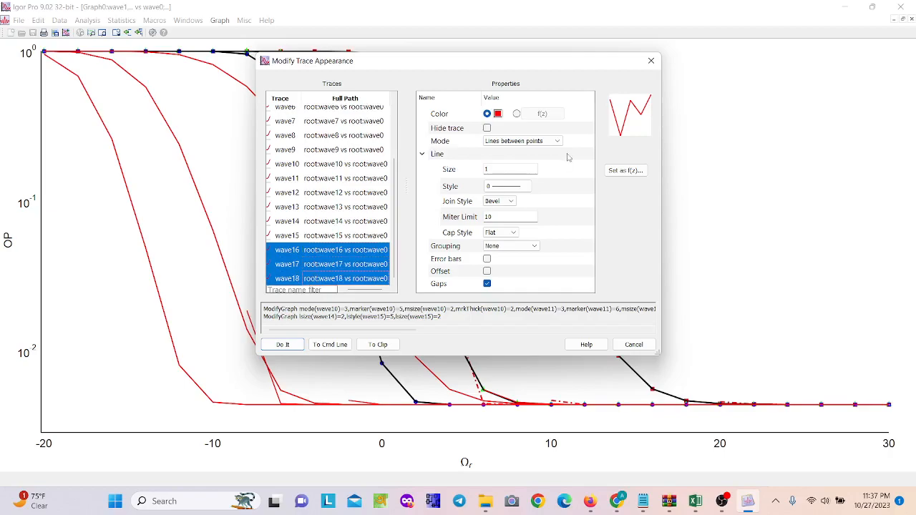
{"action": "left_click", "coordinate": [498, 113]}
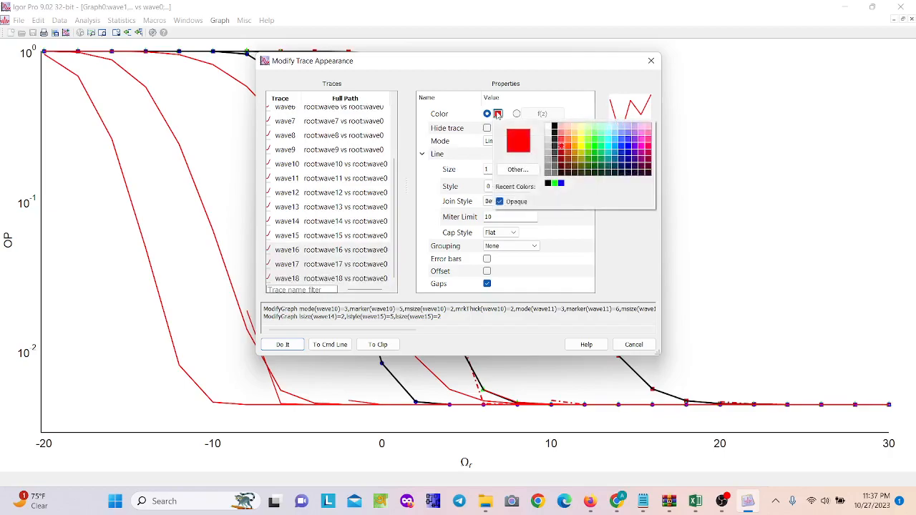
{"action": "left_click", "coordinate": [554, 128]}
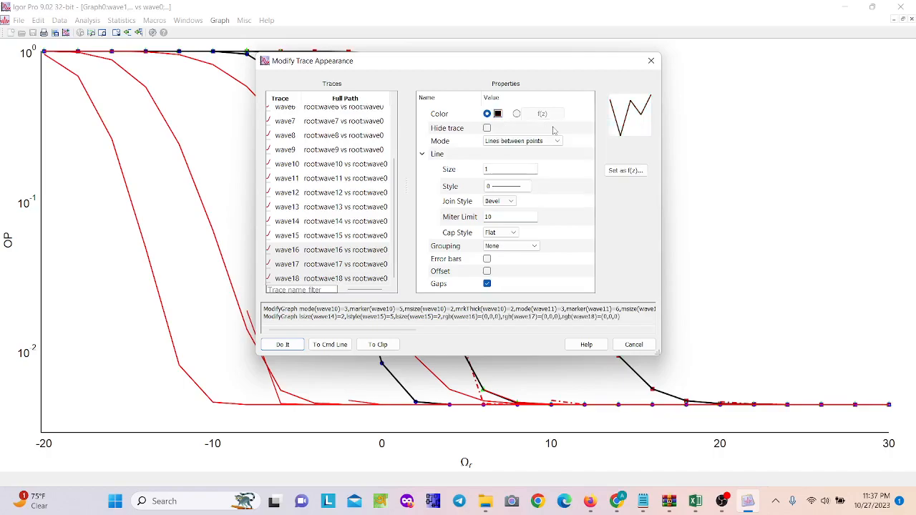
{"action": "type", "text": "2"}
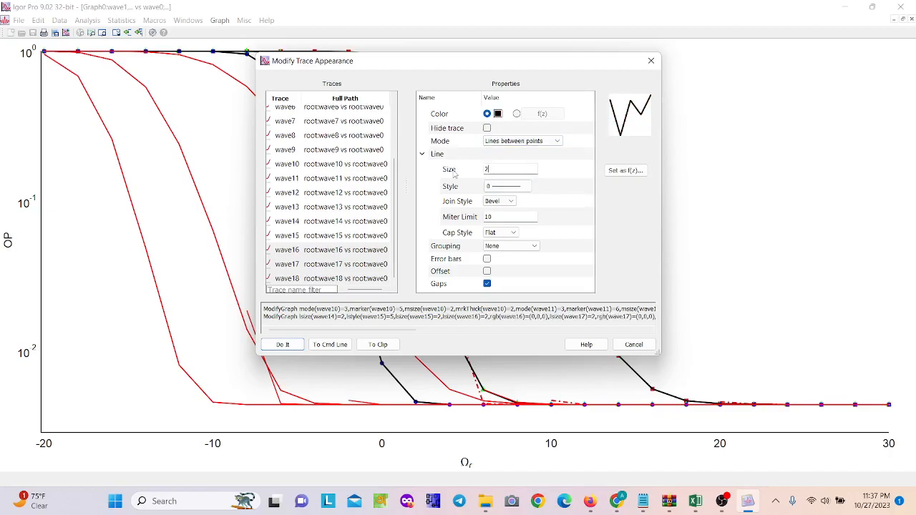
{"action": "left_click", "coordinate": [283, 345]}
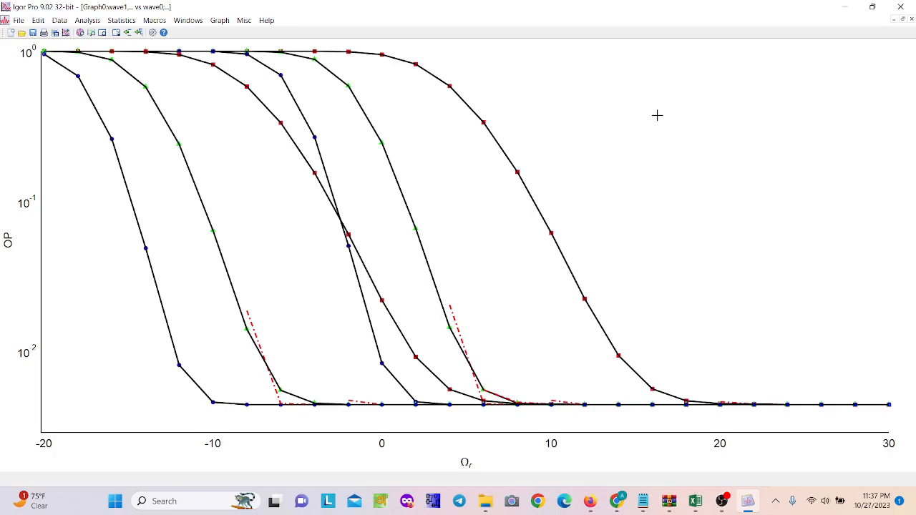
Step: Start a new graph annotation and set its type to Legend
{"action": "left_click", "coordinate": [223, 20]}
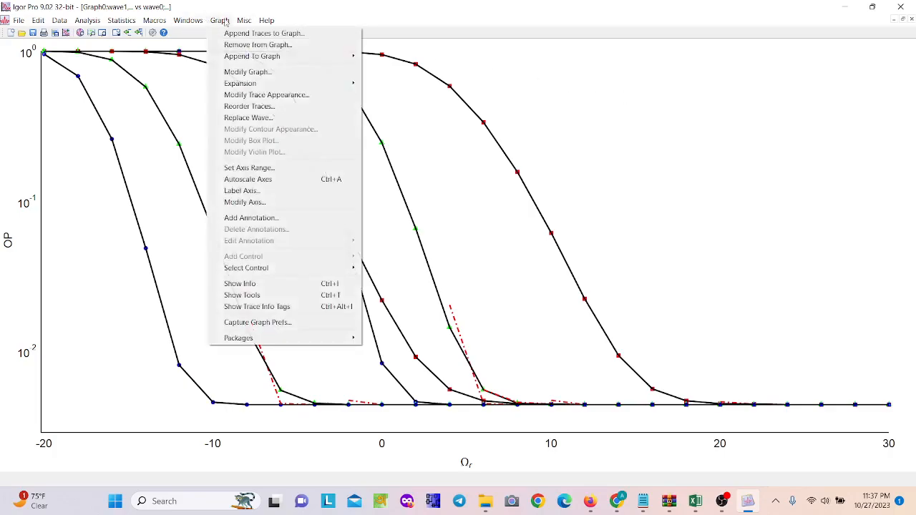
{"action": "left_click", "coordinate": [275, 217]}
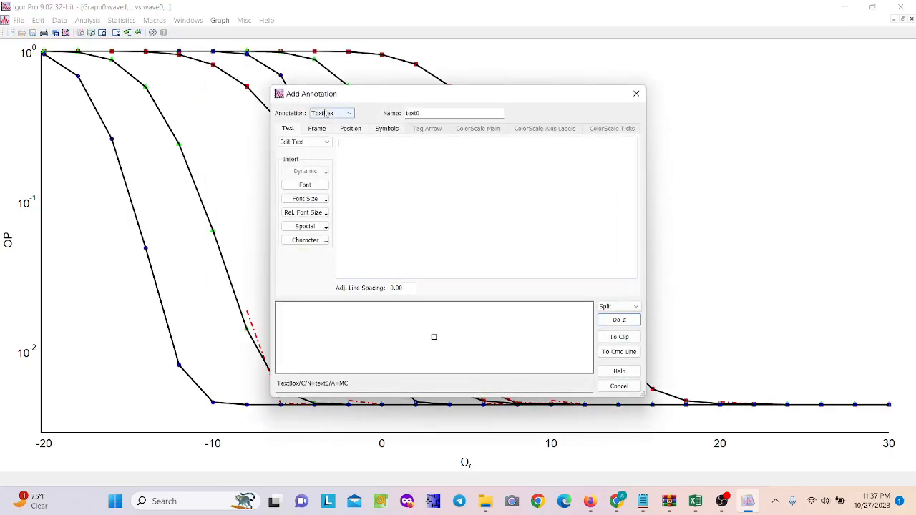
{"action": "left_click", "coordinate": [322, 113]}
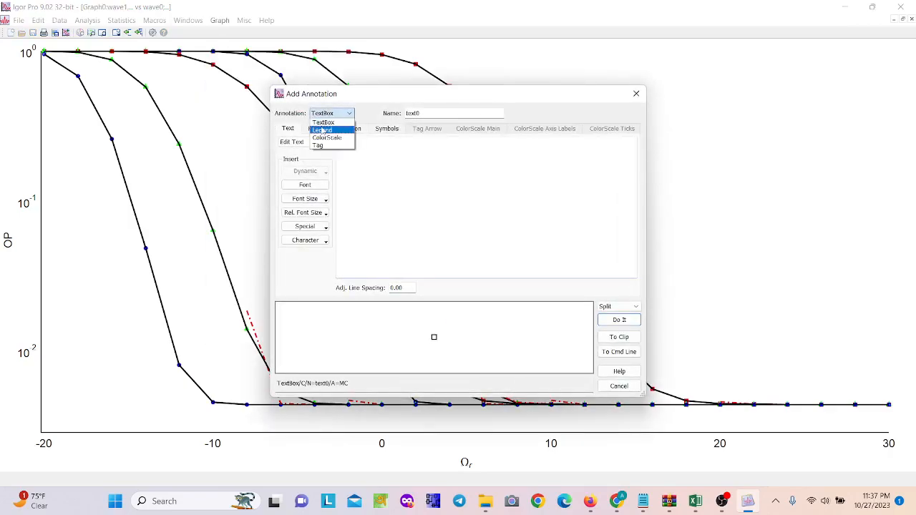
{"action": "left_click", "coordinate": [322, 130]}
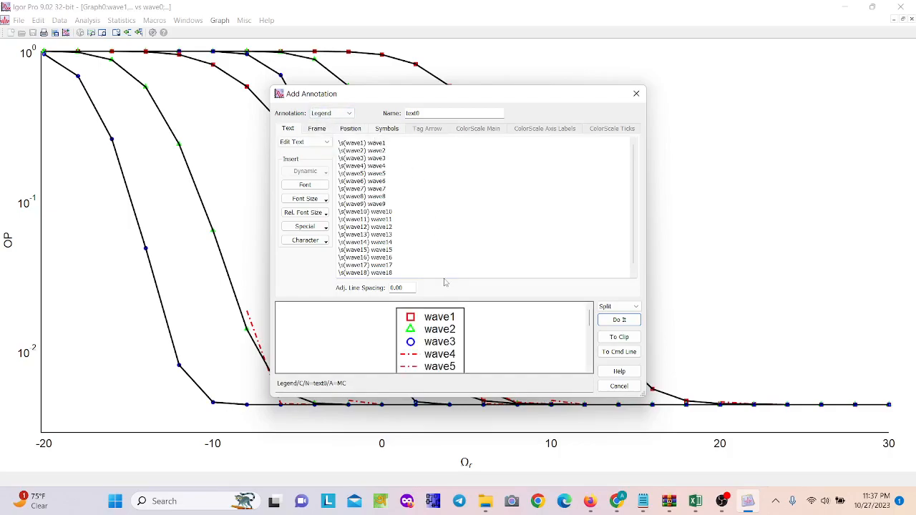
Step: Examine the legend preview to see which wave entries share the same marker or line style
{"action": "scroll", "coordinate": [475, 345], "scroll_direction": "down", "scroll_amount": 2}
{"action": "scroll", "coordinate": [458, 345], "scroll_direction": "up", "scroll_amount": 2}
{"action": "scroll", "coordinate": [447, 345], "scroll_direction": "down", "scroll_amount": 2}
{"action": "scroll", "coordinate": [440, 346], "scroll_direction": "up", "scroll_amount": 2}
{"action": "scroll", "coordinate": [430, 338], "scroll_direction": "down", "scroll_amount": 2}
{"action": "scroll", "coordinate": [436, 331], "scroll_direction": "up", "scroll_amount": 2}
{"action": "scroll", "coordinate": [437, 331], "scroll_direction": "down", "scroll_amount": 2}
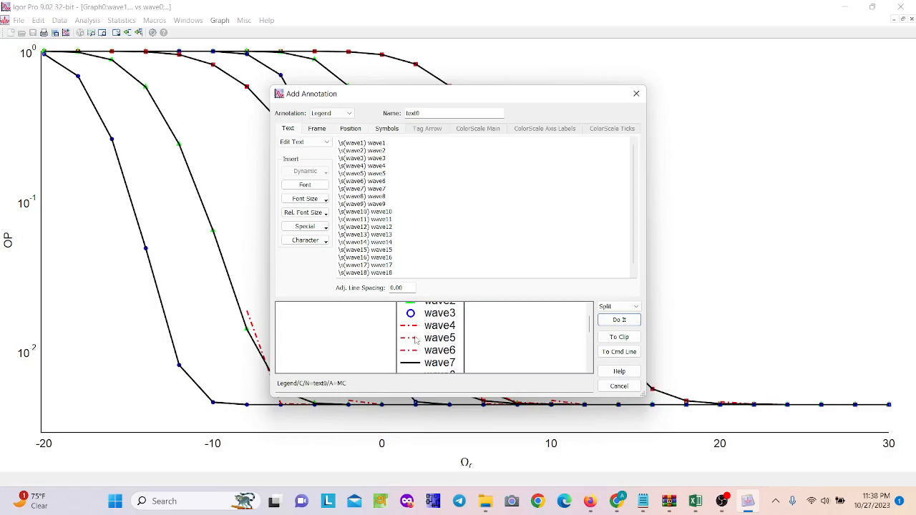
{"action": "scroll", "coordinate": [451, 333], "scroll_direction": "down", "scroll_amount": 2}
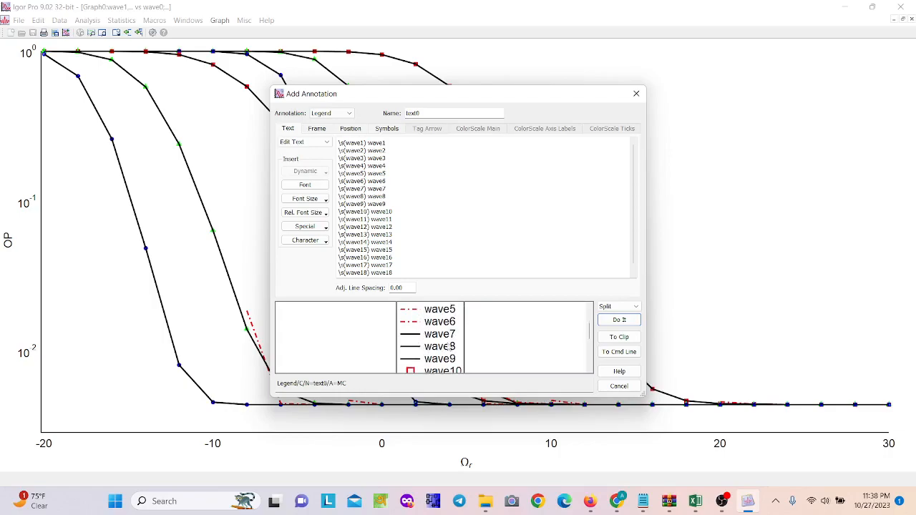
{"action": "scroll", "coordinate": [432, 330], "scroll_direction": "up", "scroll_amount": 4}
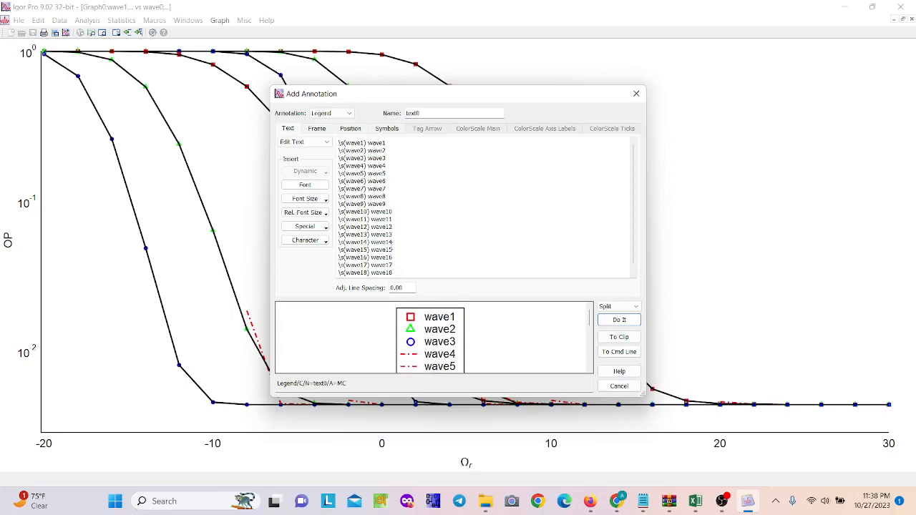
{"action": "scroll", "coordinate": [437, 354], "scroll_direction": "down", "scroll_amount": 1}
{"action": "scroll", "coordinate": [437, 354], "scroll_direction": "up", "scroll_amount": 1}
{"action": "scroll", "coordinate": [416, 324], "scroll_direction": "down", "scroll_amount": 1}
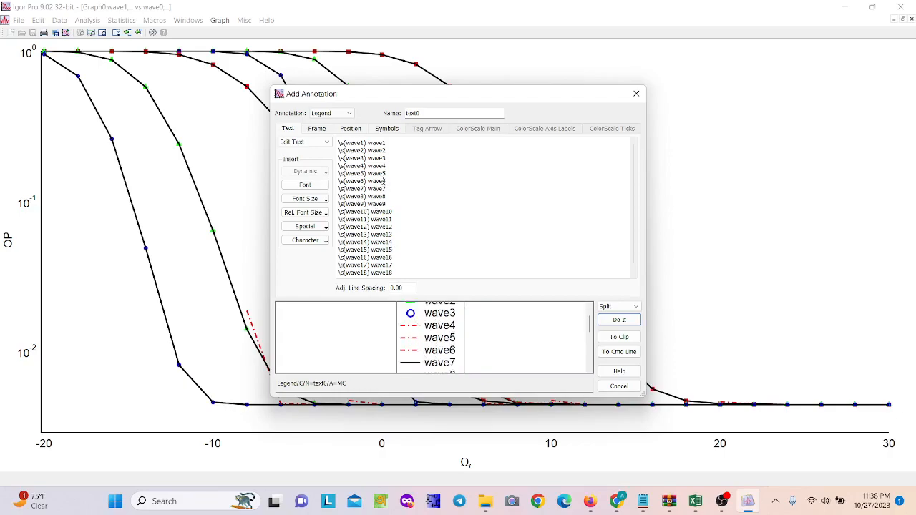
Step: Delete the legend entries for wave5, wave6 and wave8 through wave18, keeping only wave1 to wave4 and wave7
{"action": "left_click_drag", "start_coordinate": [384, 173], "coordinate": [339, 166]}
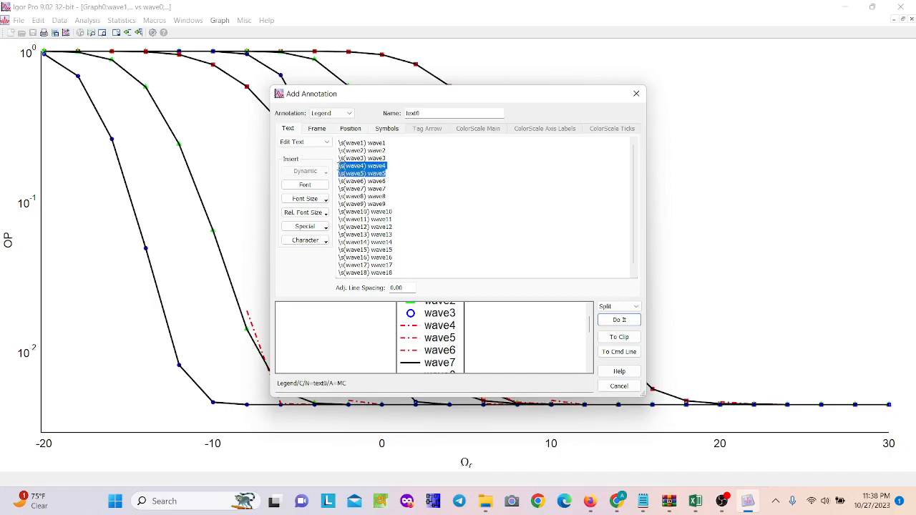
{"action": "left_click_drag", "start_coordinate": [387, 182], "coordinate": [332, 175]}
{"action": "key", "text": "Delete"}
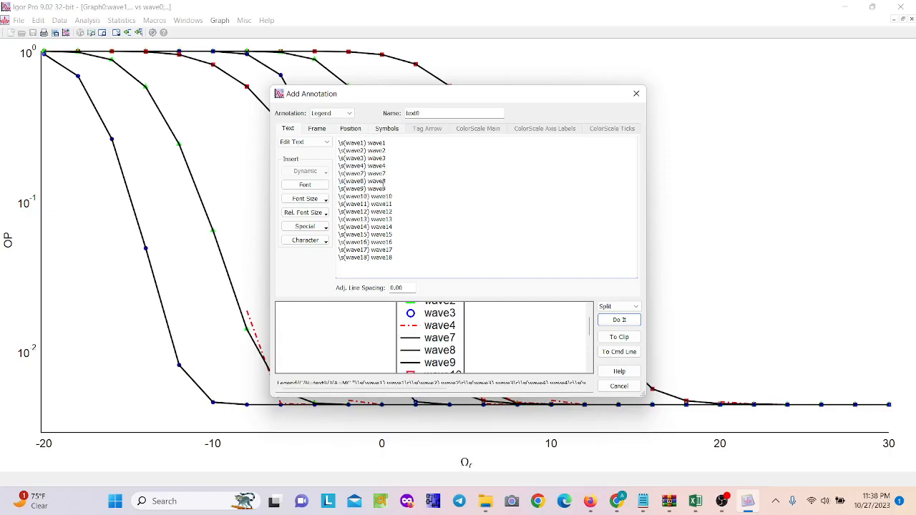
{"action": "left_click_drag", "start_coordinate": [384, 188], "coordinate": [339, 180]}
{"action": "key", "text": "Delete"}
{"action": "left_click_drag", "start_coordinate": [403, 253], "coordinate": [335, 184]}
{"action": "key", "text": "Delete"}
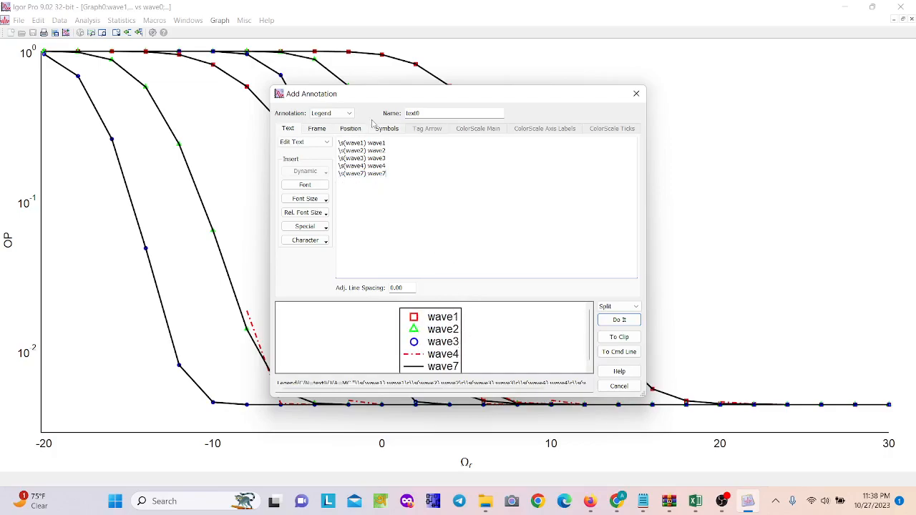
Step: Relabel the legend entries for wave1, wave2 and wave3 as Nk=1, Nk=2 and Nk=3
{"action": "left_click_drag", "start_coordinate": [389, 143], "coordinate": [368, 142]}
{"action": "type", "text": "N"}
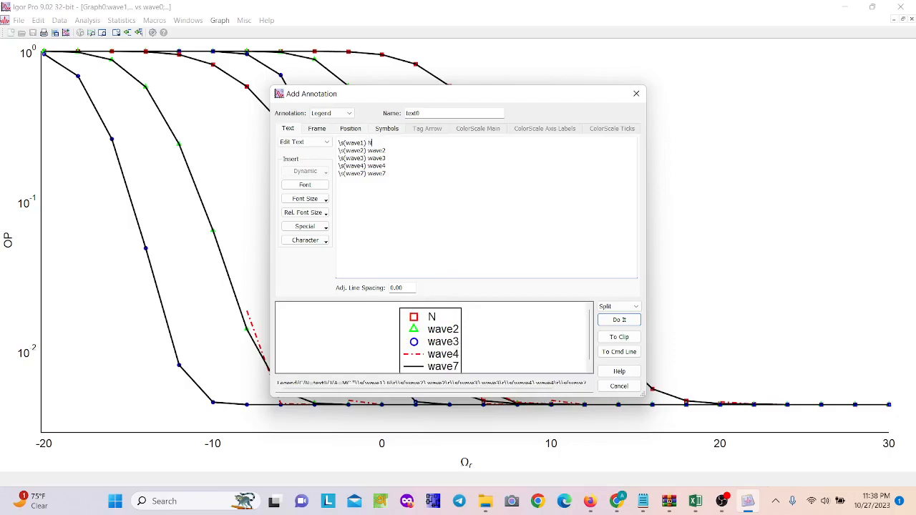
{"action": "type", "text": "k=1"}
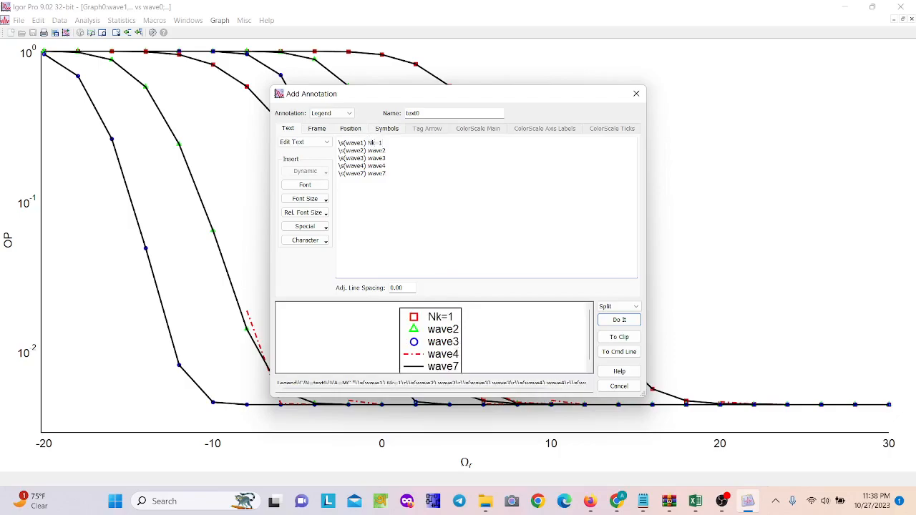
{"action": "left_click_drag", "start_coordinate": [389, 151], "coordinate": [368, 151]}
{"action": "type", "text": "Nk=2"}
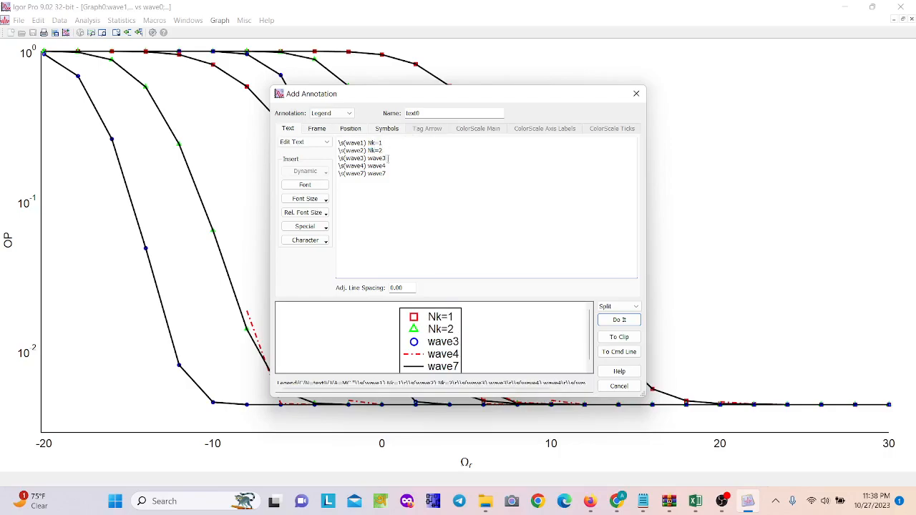
{"action": "left_click_drag", "start_coordinate": [389, 159], "coordinate": [368, 158]}
{"action": "type", "text": "Nk=3"}
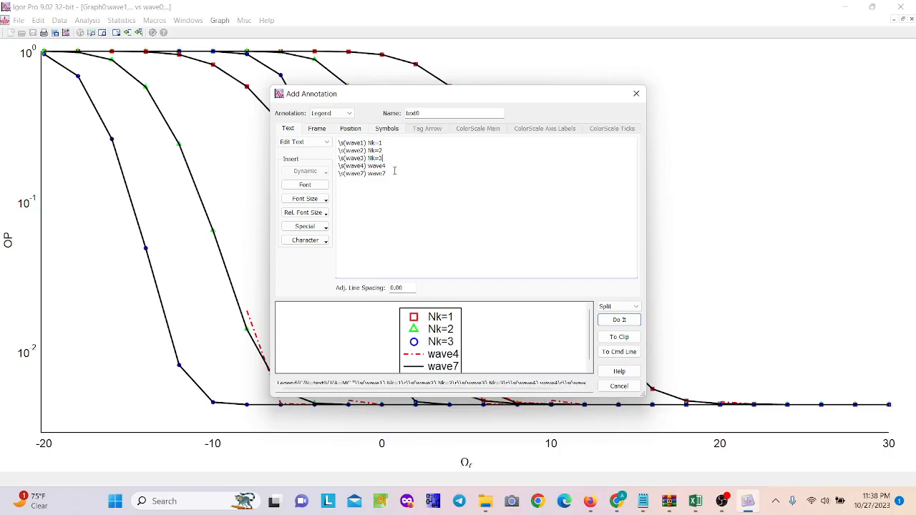
Step: Relabel the legend entry for wave4 as Asymptotic and the one for wave7 as Analysis
{"action": "left_click_drag", "start_coordinate": [388, 166], "coordinate": [367, 165]}
{"action": "type", "text": "Asymptotic"}
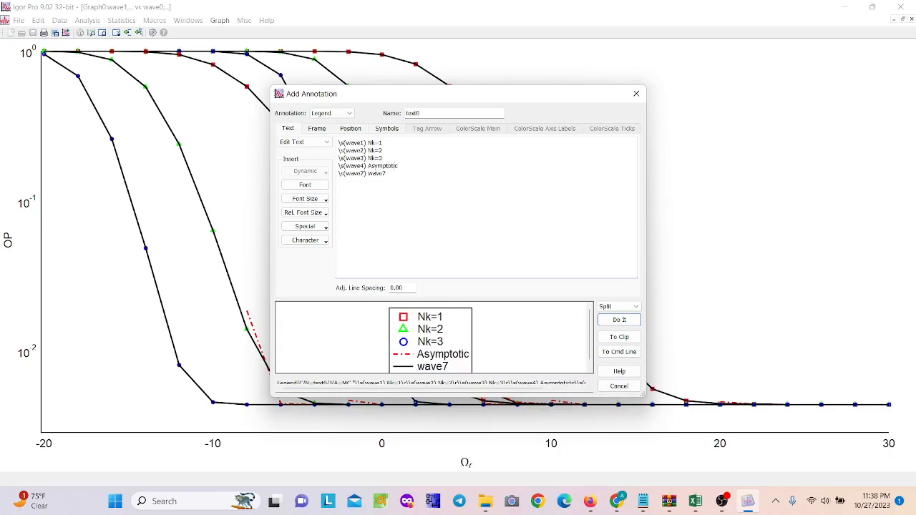
{"action": "left_click_drag", "start_coordinate": [392, 170], "coordinate": [371, 177]}
{"action": "left_click", "coordinate": [371, 176]}
{"action": "type", "text": "Analysis"}
Step: Anchor the legend at the graph's upper-right corner and add it to the graph
{"action": "left_click", "coordinate": [352, 129]}
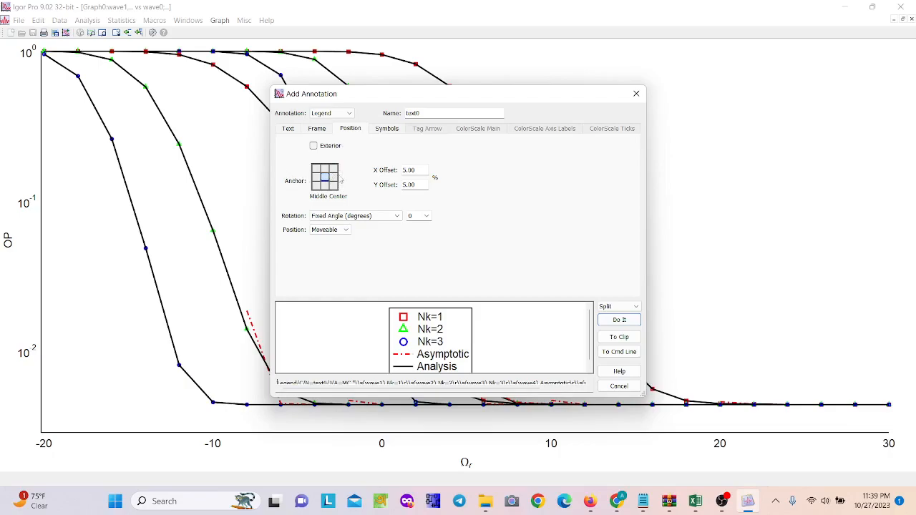
{"action": "left_click", "coordinate": [334, 169]}
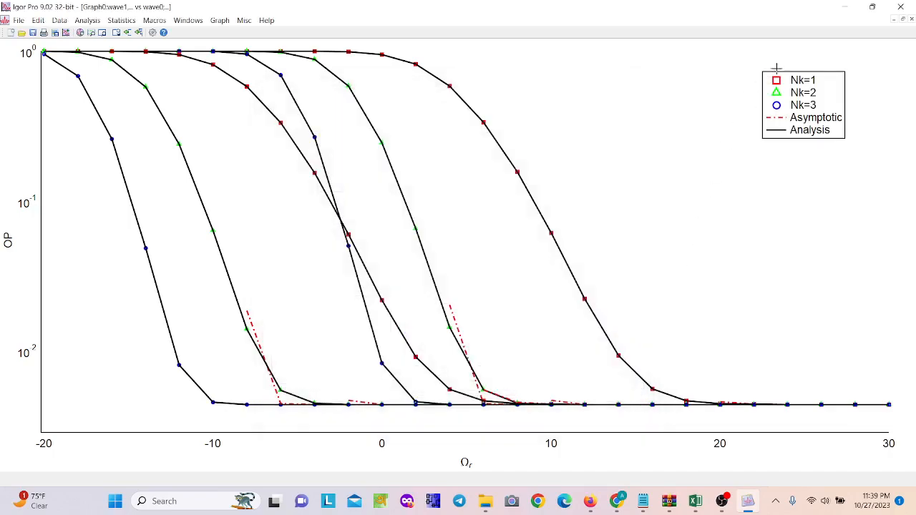
Step: Check the legend in a reduced window, maximize it again and place the legend in the plot's empty upper-right area
{"action": "left_click", "coordinate": [872, 6]}
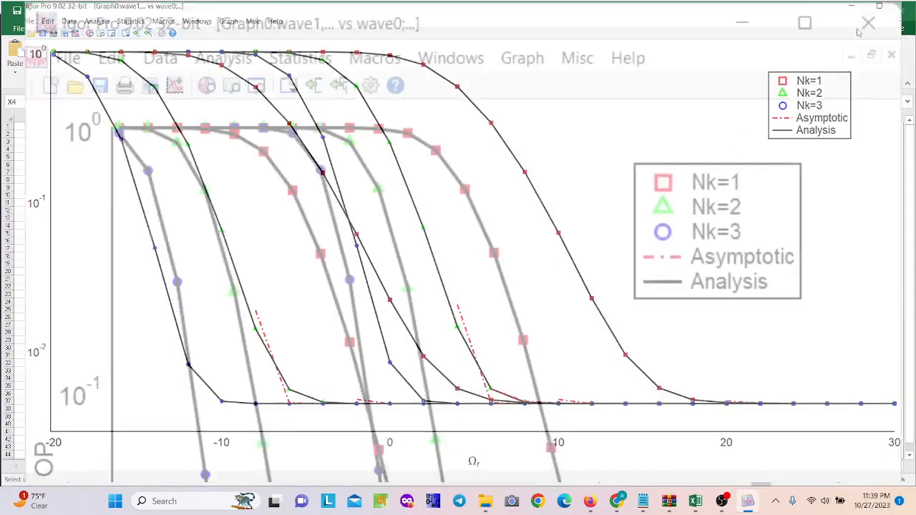
{"action": "left_click_drag", "start_coordinate": [652, 143], "coordinate": [683, 119]}
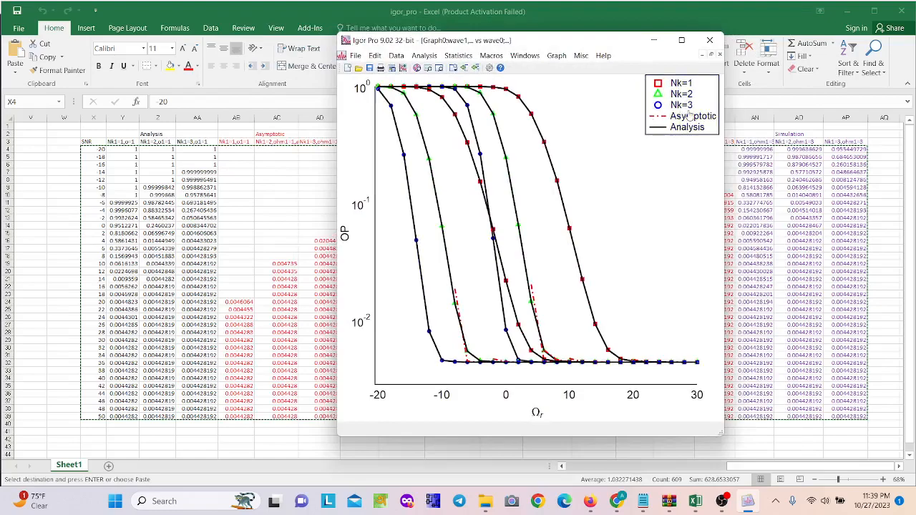
{"action": "left_click", "coordinate": [682, 40]}
{"action": "left_click_drag", "start_coordinate": [893, 85], "coordinate": [785, 125]}
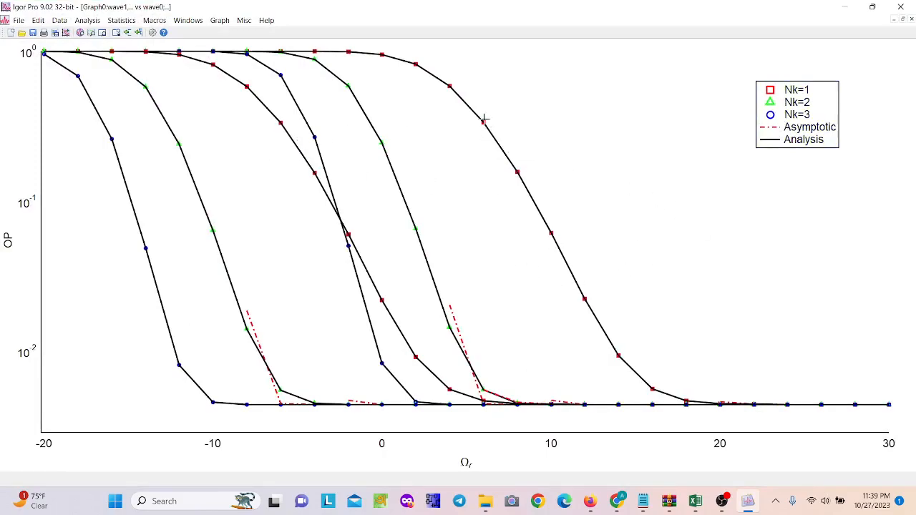
{"action": "left_click_drag", "start_coordinate": [795, 116], "coordinate": [818, 99]}
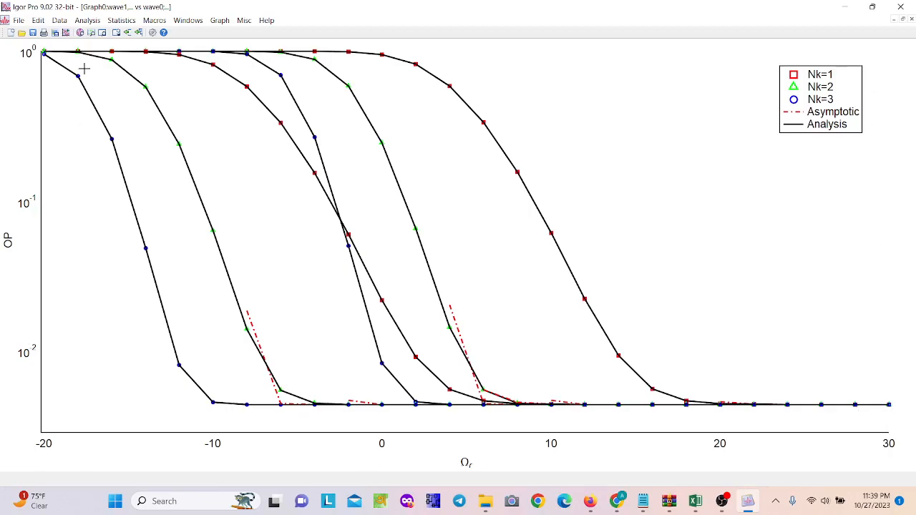
{"action": "double_click", "coordinate": [42, 96]}
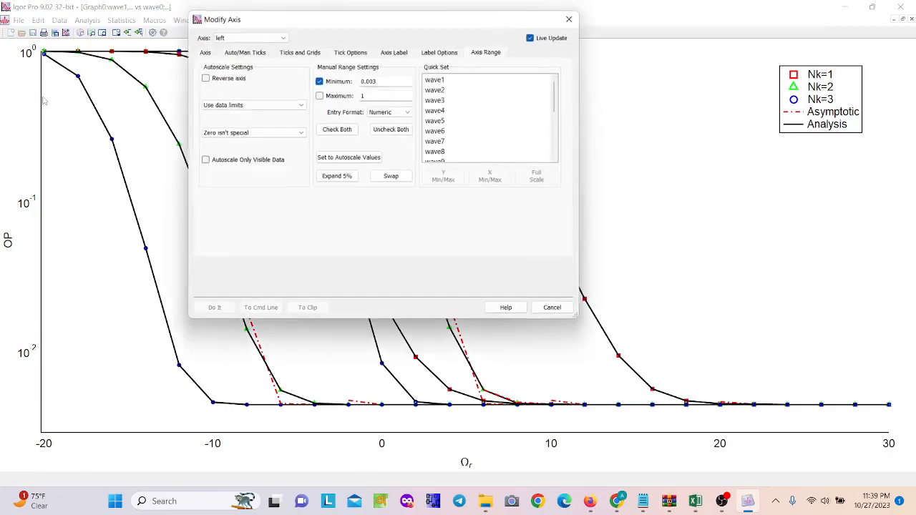
{"action": "left_click", "coordinate": [240, 35]}
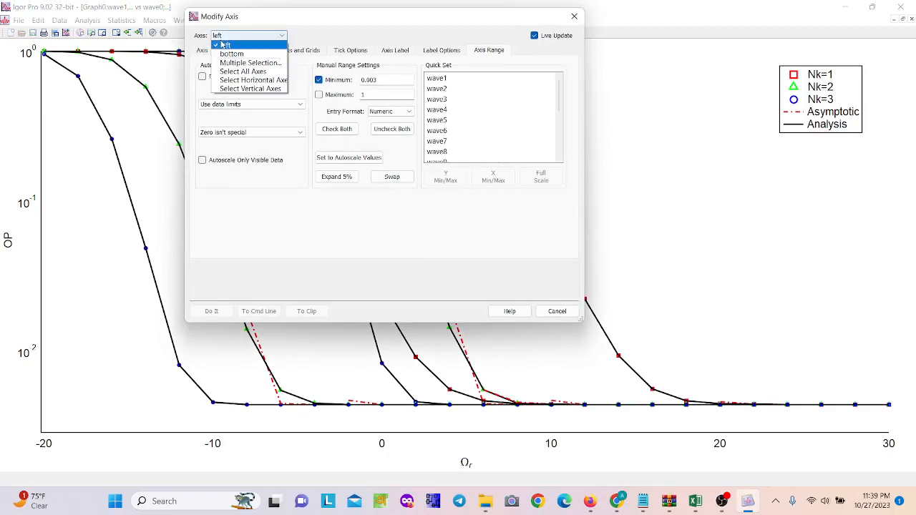
{"action": "left_click", "coordinate": [231, 54]}
{"action": "left_click", "coordinate": [239, 35]}
{"action": "left_click", "coordinate": [240, 72]}
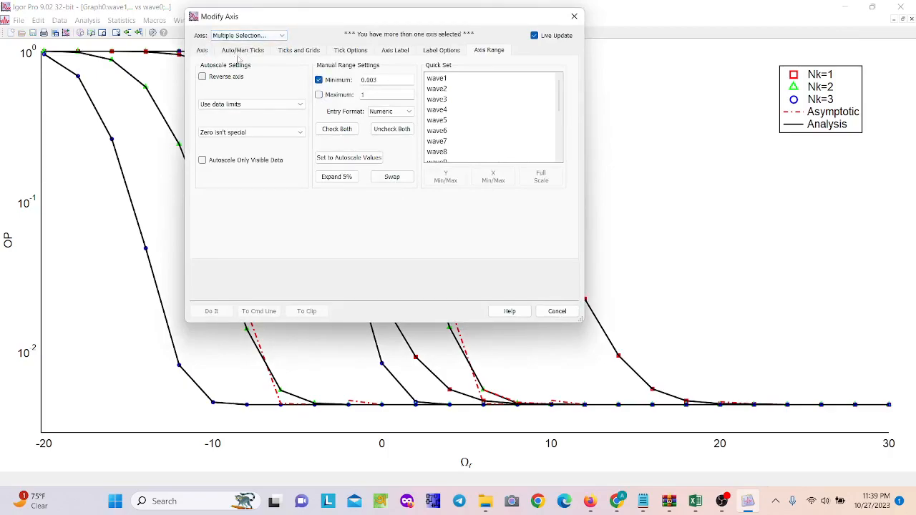
{"action": "left_click", "coordinate": [204, 50]}
{"action": "left_click", "coordinate": [385, 76]}
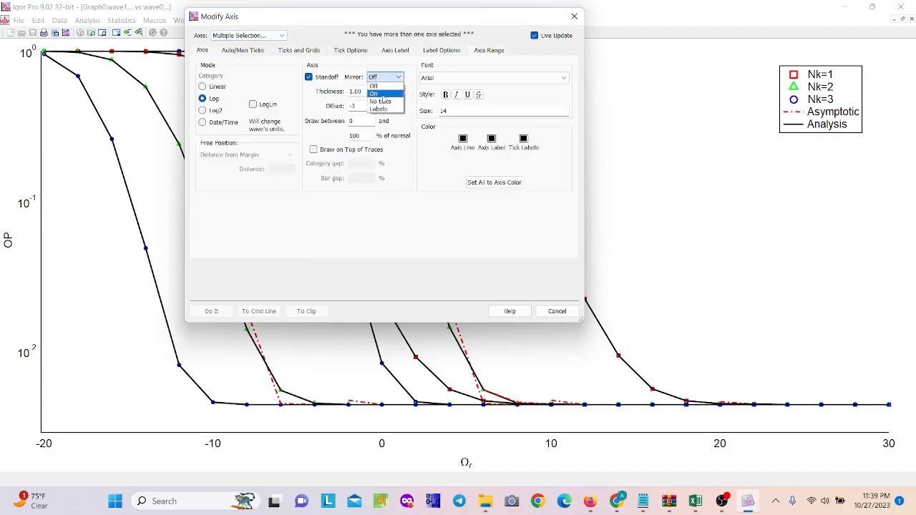
{"action": "left_click", "coordinate": [384, 96]}
{"action": "left_click", "coordinate": [574, 16]}
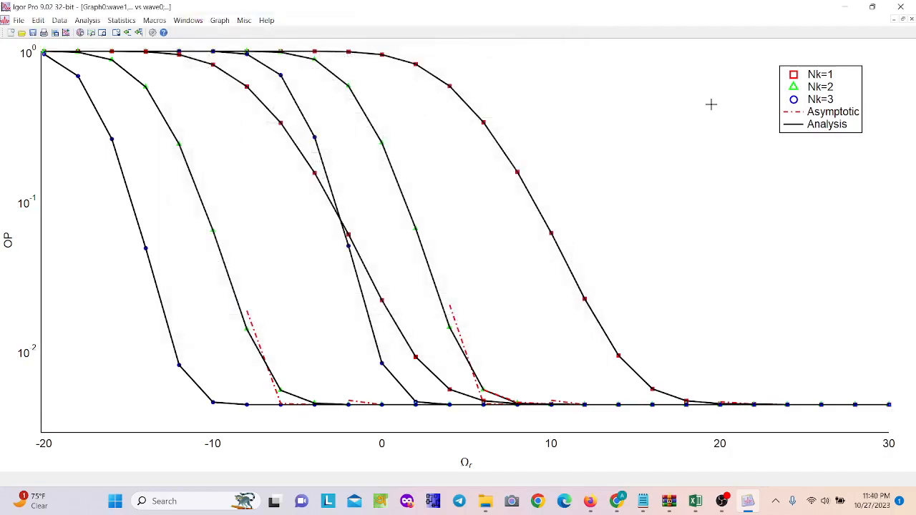
Step: Set Mirror to On for the graph's left axis and apply the change
{"action": "double_click", "coordinate": [43, 100]}
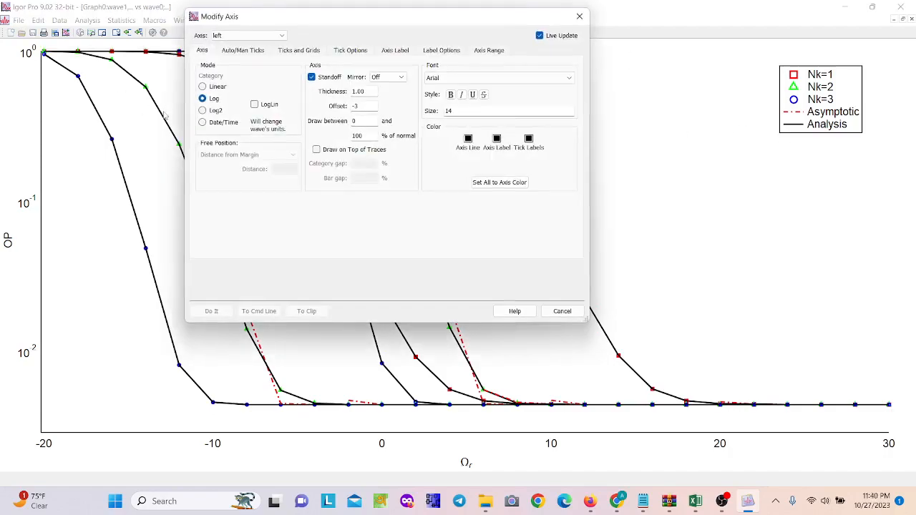
{"action": "left_click", "coordinate": [387, 76]}
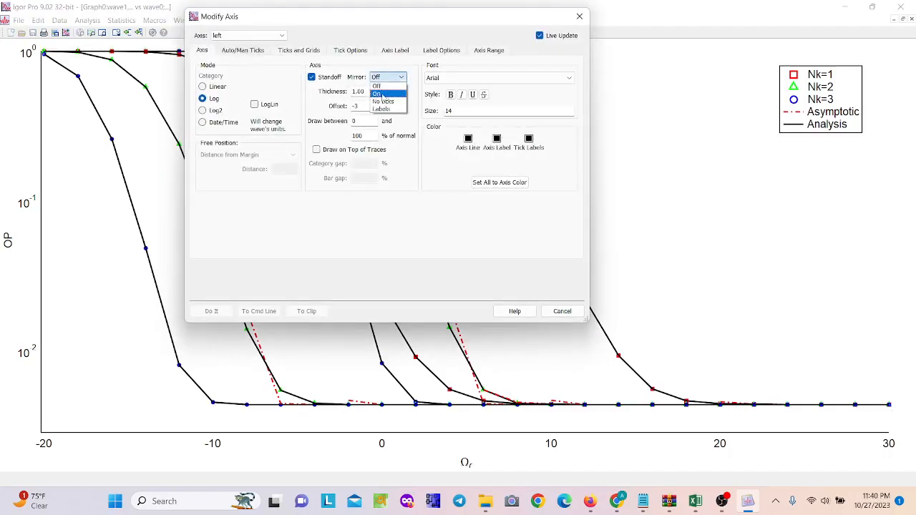
{"action": "left_click", "coordinate": [383, 94]}
{"action": "left_click", "coordinate": [202, 312]}
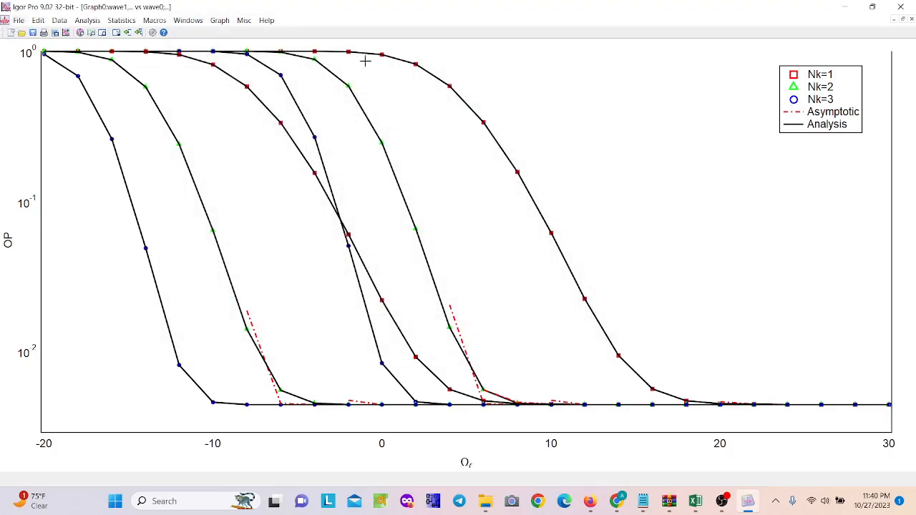
Step: Set Mirror to On for the bottom axis, apply it, and move the legend into the upper-right corner of the plot frame
{"action": "double_click", "coordinate": [383, 431]}
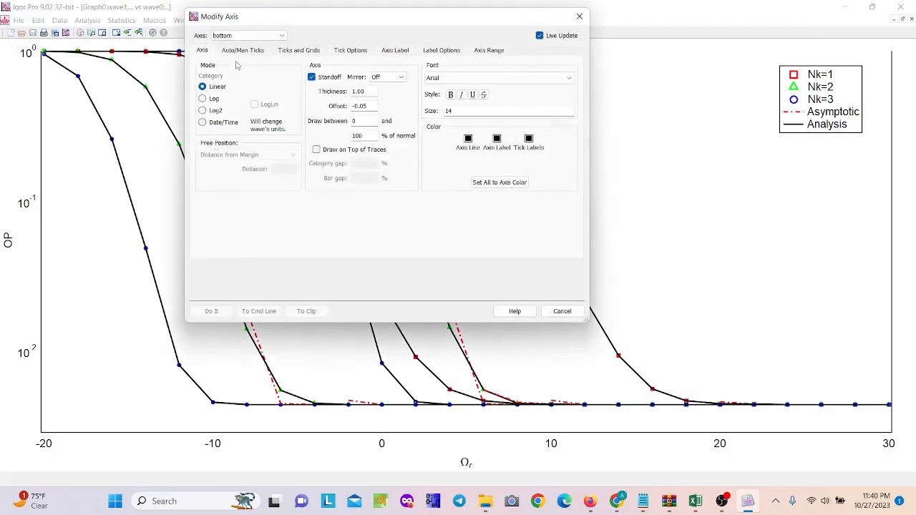
{"action": "left_click", "coordinate": [372, 78]}
{"action": "left_click", "coordinate": [379, 91]}
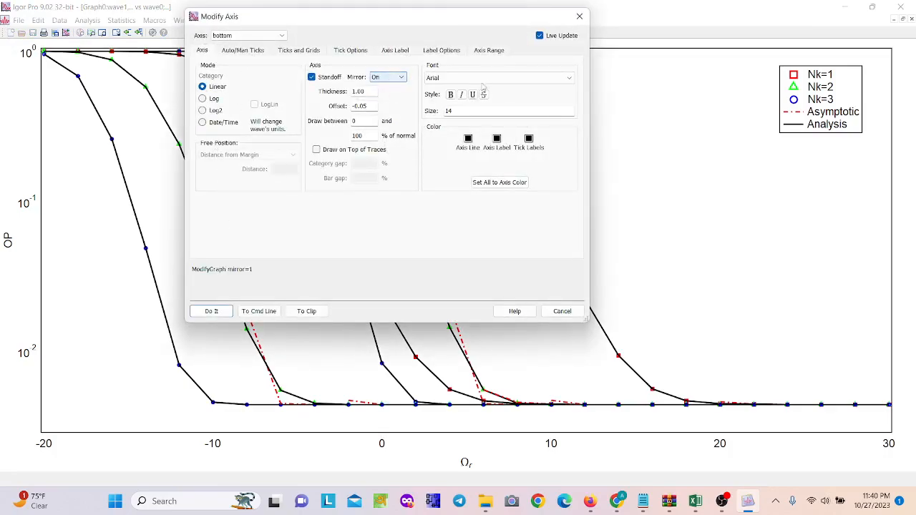
{"action": "left_click", "coordinate": [211, 311]}
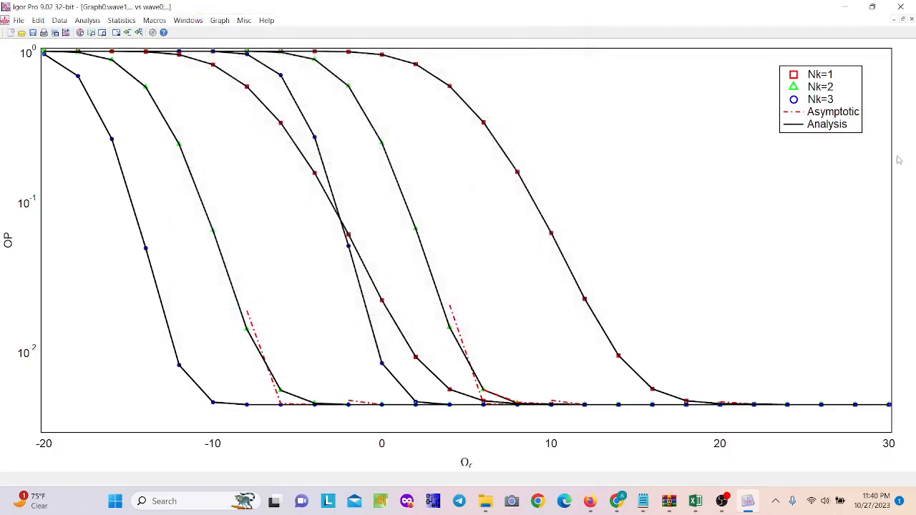
{"action": "left_click_drag", "start_coordinate": [842, 98], "coordinate": [871, 81]}
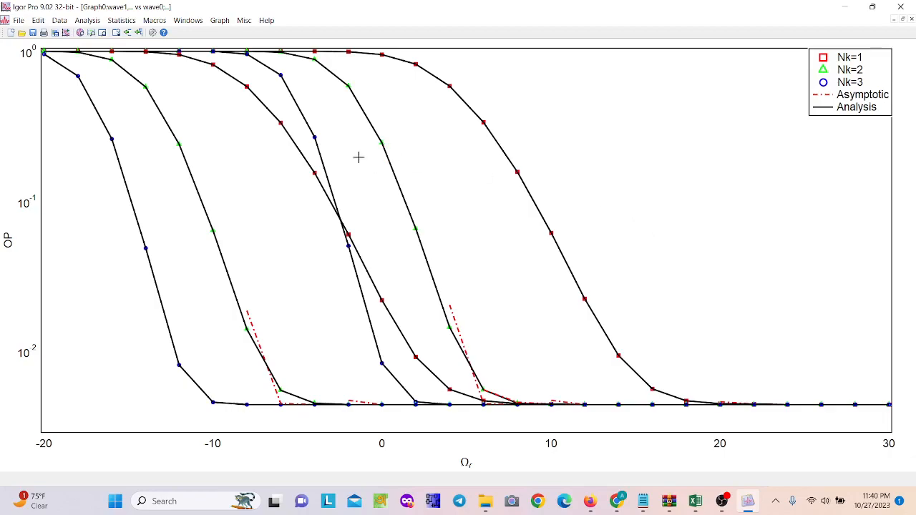
Step: Show the graph's drawing tools and set the drawing line thickness to 2
{"action": "left_click", "coordinate": [220, 21]}
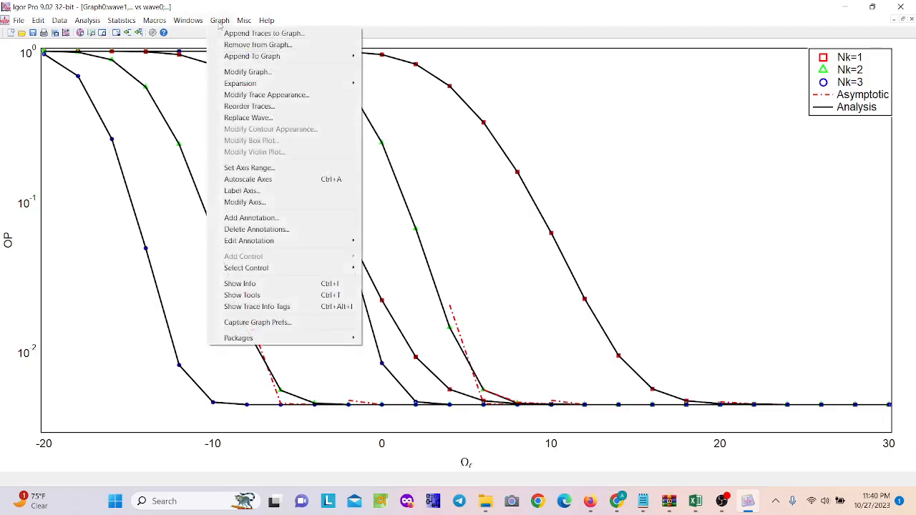
{"action": "left_click", "coordinate": [238, 296]}
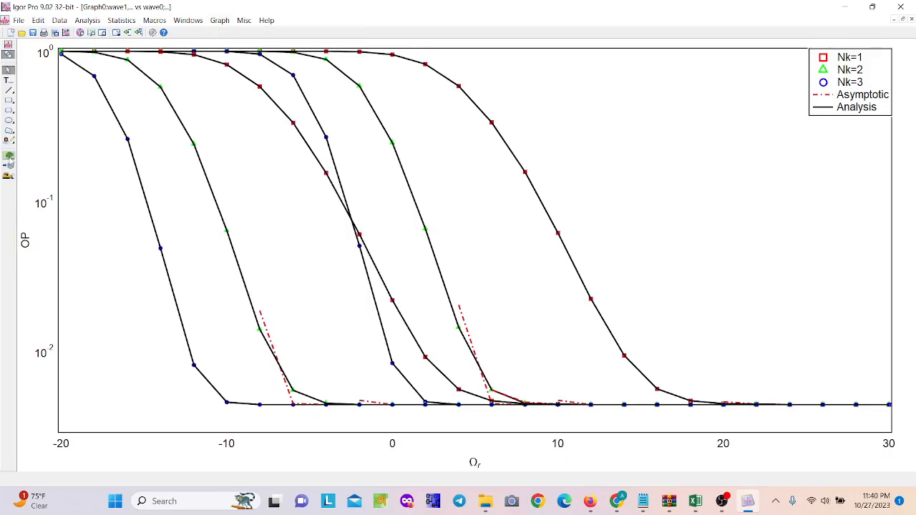
{"action": "left_click", "coordinate": [8, 156]}
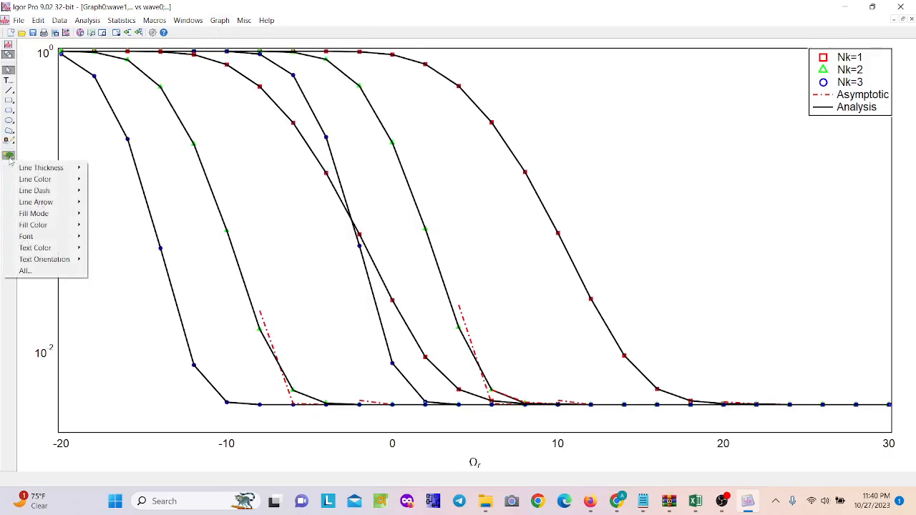
{"action": "mouse_move", "coordinate": [70, 168]}
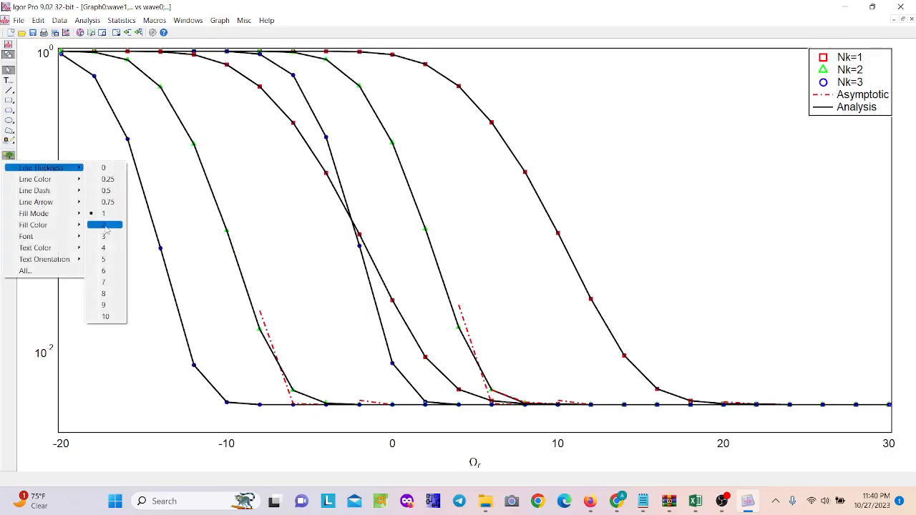
{"action": "left_click", "coordinate": [106, 224]}
{"action": "left_click", "coordinate": [9, 157]}
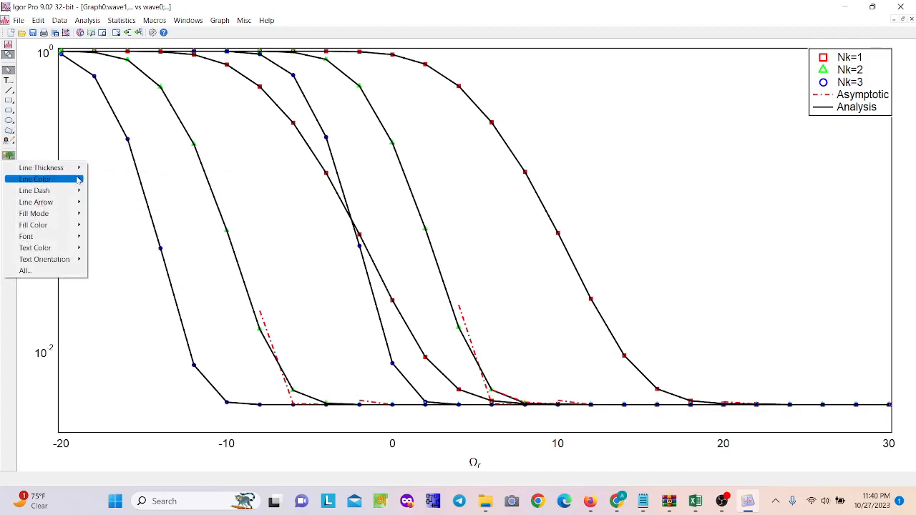
{"action": "left_click", "coordinate": [144, 182]}
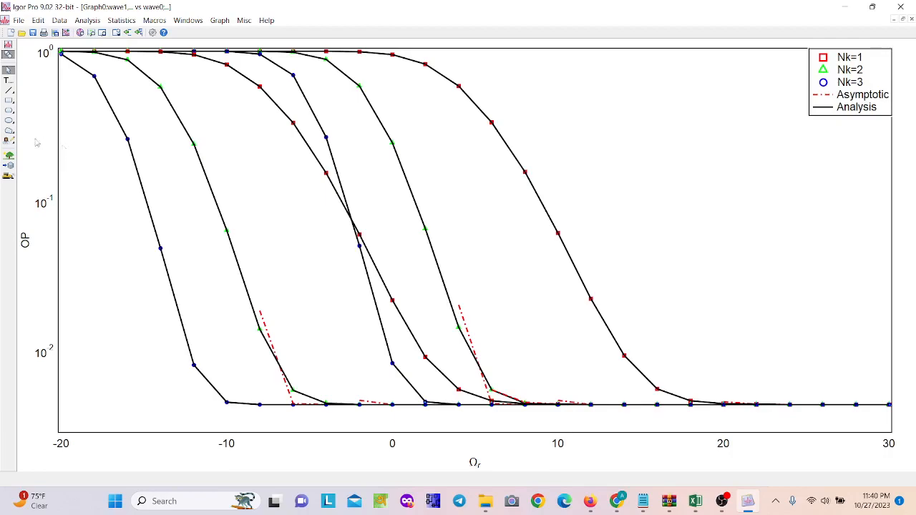
Step: Draw two flat horizontal ovals across the curve groups, spanning x about -15 to -3 near OP 10^-1 and about -3.5 to 8.5 slightly higher
{"action": "left_click", "coordinate": [9, 119]}
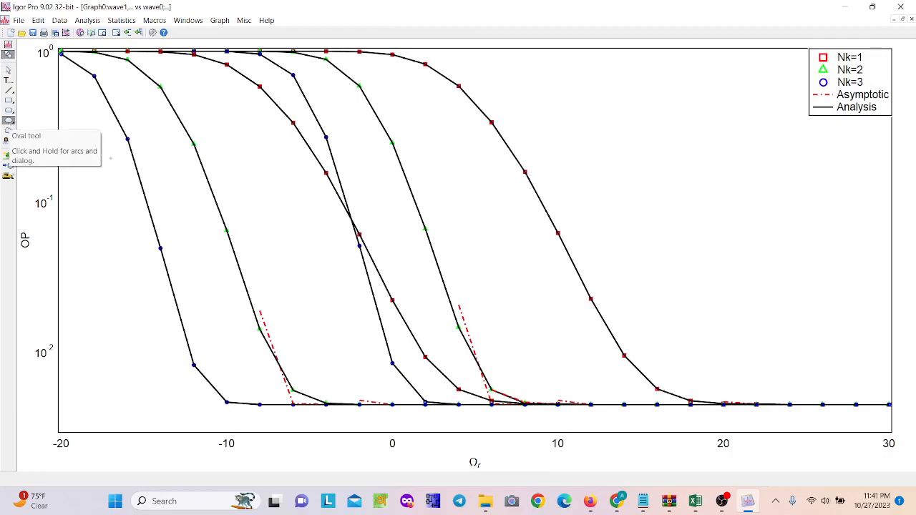
{"action": "left_click_drag", "start_coordinate": [144, 210], "coordinate": [346, 206]}
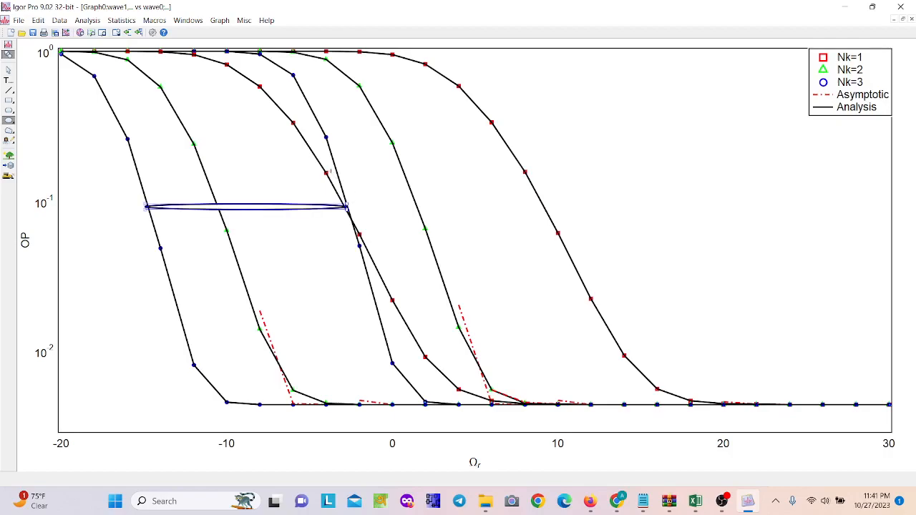
{"action": "mouse_move", "coordinate": [334, 172]}
{"action": "left_mouse_down"}
{"action": "mouse_move", "coordinate": [429, 184]}
{"action": "mouse_move", "coordinate": [542, 172]}
{"action": "mouse_move", "coordinate": [533, 177]}
{"action": "left_mouse_up"}
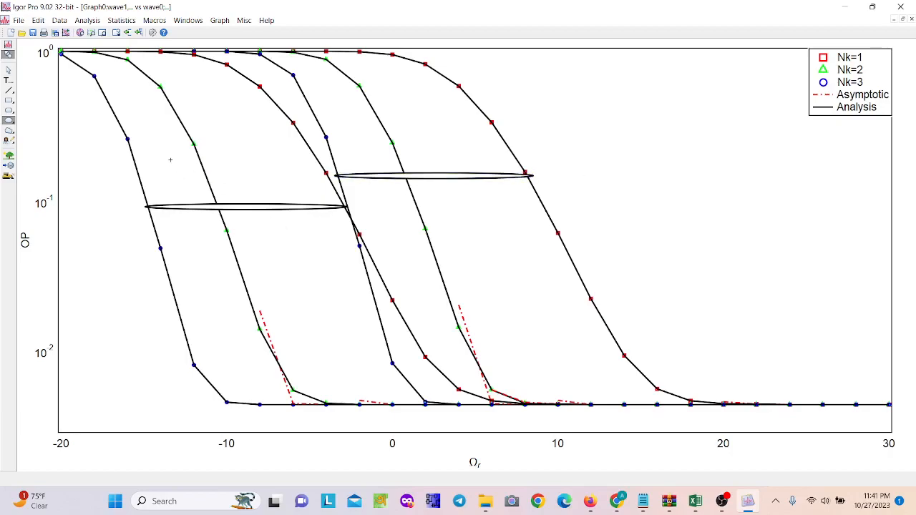
Step: Draw short slanted leader lines, one rising from the upper oval's right end and one descending from the lower oval's left end
{"action": "left_click", "coordinate": [9, 91]}
{"action": "left_click_drag", "start_coordinate": [543, 151], "coordinate": [543, 151]}
{"action": "left_click_drag", "start_coordinate": [146, 207], "coordinate": [130, 228]}
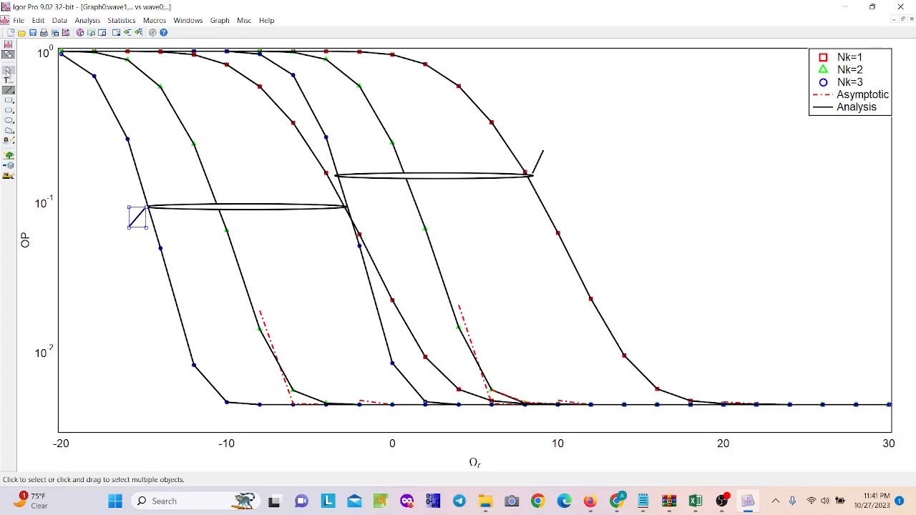
Step: Move the upper oval slightly higher and shift its leader line up to meet the oval's right end
{"action": "left_click", "coordinate": [7, 71]}
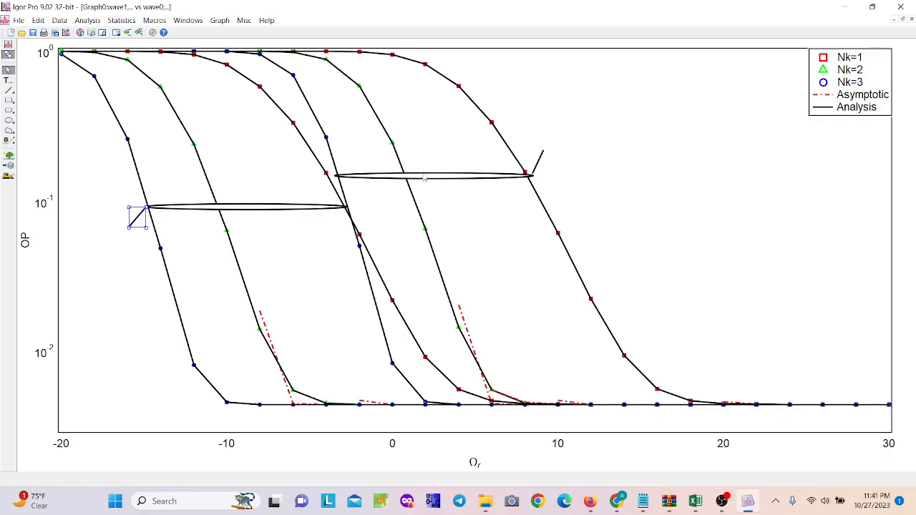
{"action": "left_click_drag", "start_coordinate": [424, 178], "coordinate": [445, 165]}
{"action": "left_click_drag", "start_coordinate": [540, 164], "coordinate": [534, 154]}
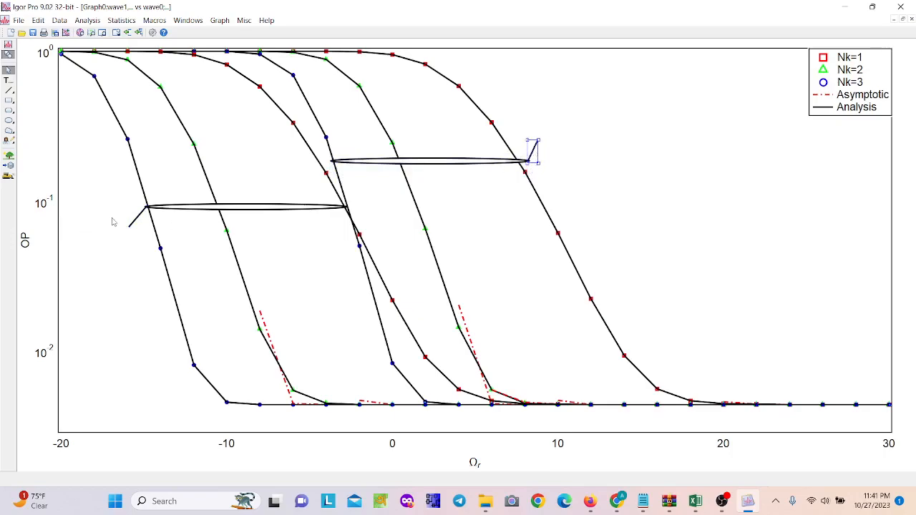
{"action": "left_click", "coordinate": [573, 191]}
Step: Set the upper oval's leader line to have an arrow At End and apply the change
{"action": "double_click", "coordinate": [534, 152]}
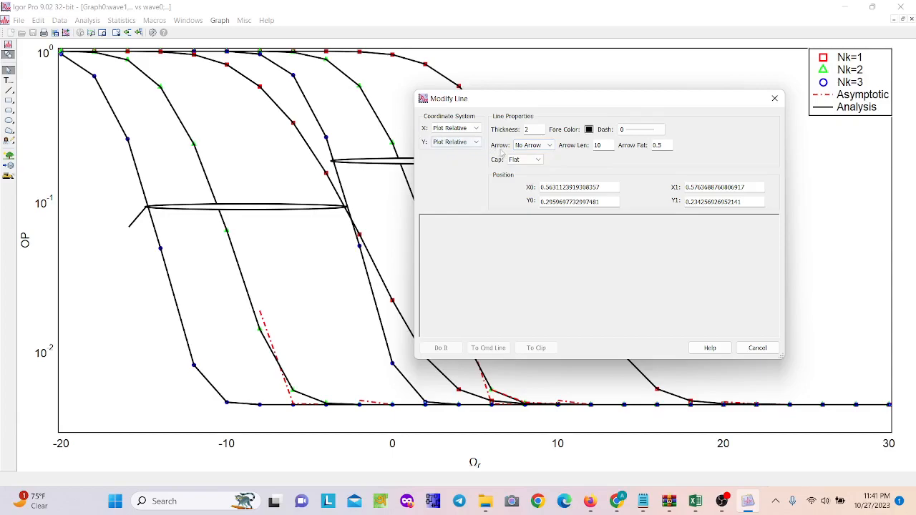
{"action": "left_click", "coordinate": [533, 146]}
{"action": "left_click", "coordinate": [530, 164]}
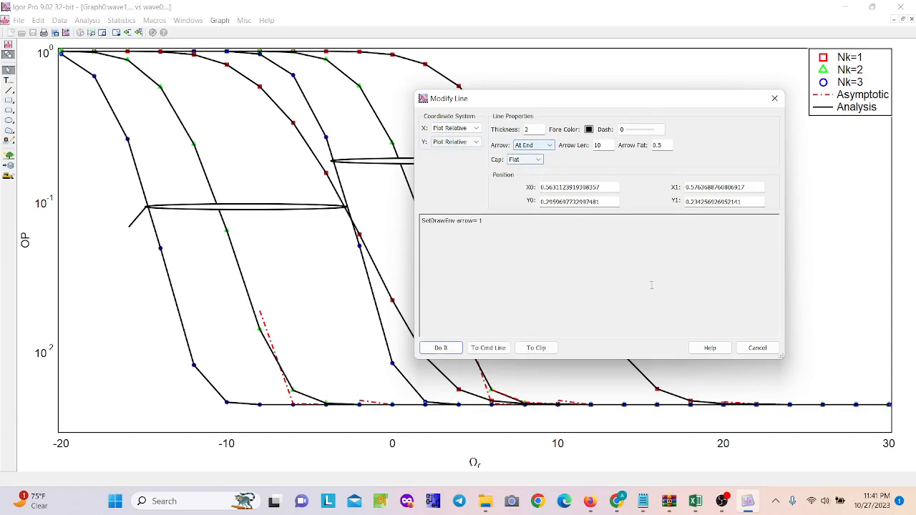
{"action": "left_click", "coordinate": [440, 348]}
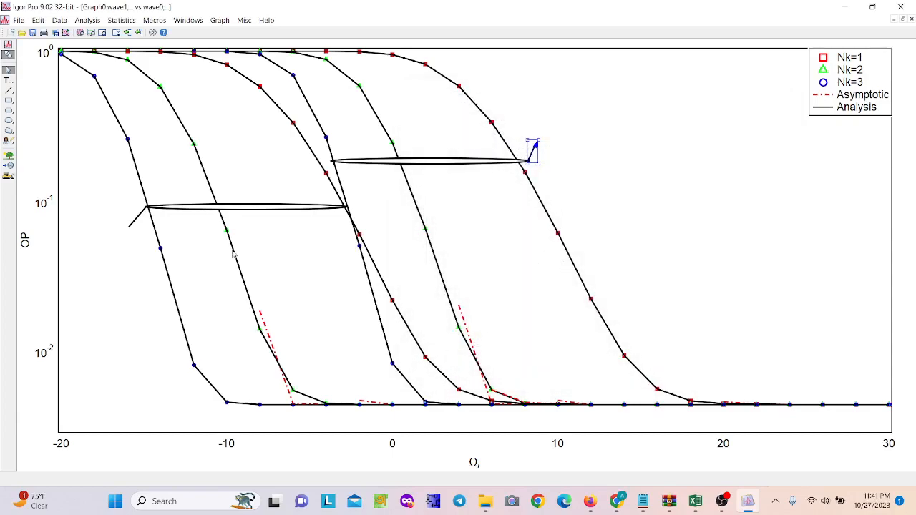
Step: Set the lower oval's leader line to have an arrow At End and apply the change
{"action": "double_click", "coordinate": [138, 217]}
{"action": "left_click", "coordinate": [530, 145]}
{"action": "left_click", "coordinate": [530, 163]}
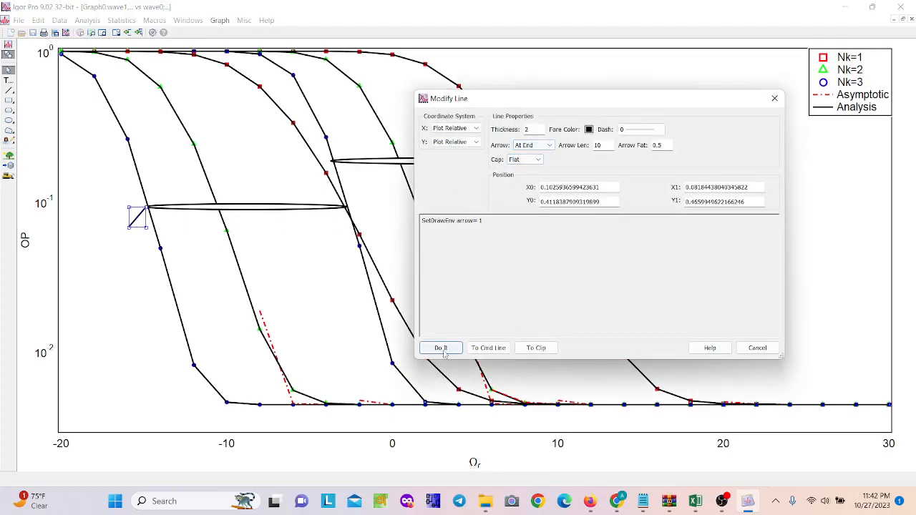
{"action": "left_click", "coordinate": [440, 348]}
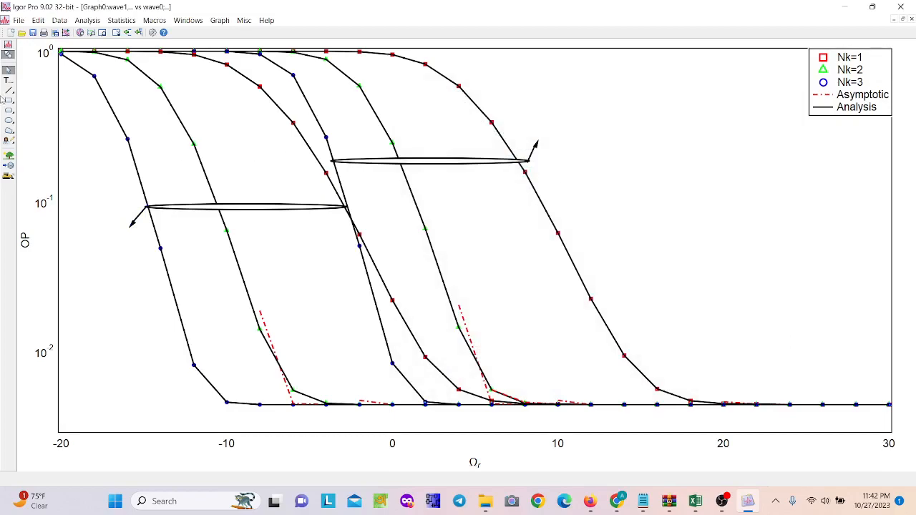
Step: Begin a new text object with the Text tool in the empty plot area beside the upper arrow
{"action": "left_click", "coordinate": [8, 70]}
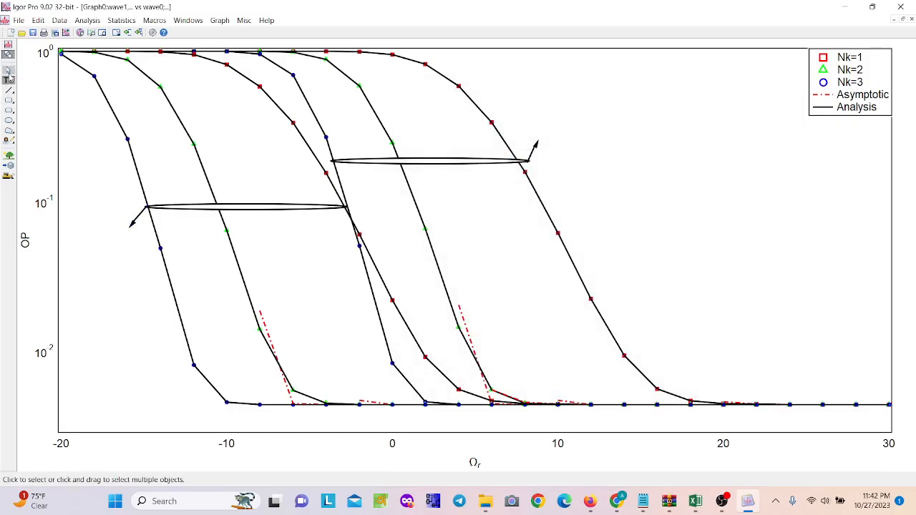
{"action": "left_click", "coordinate": [9, 80]}
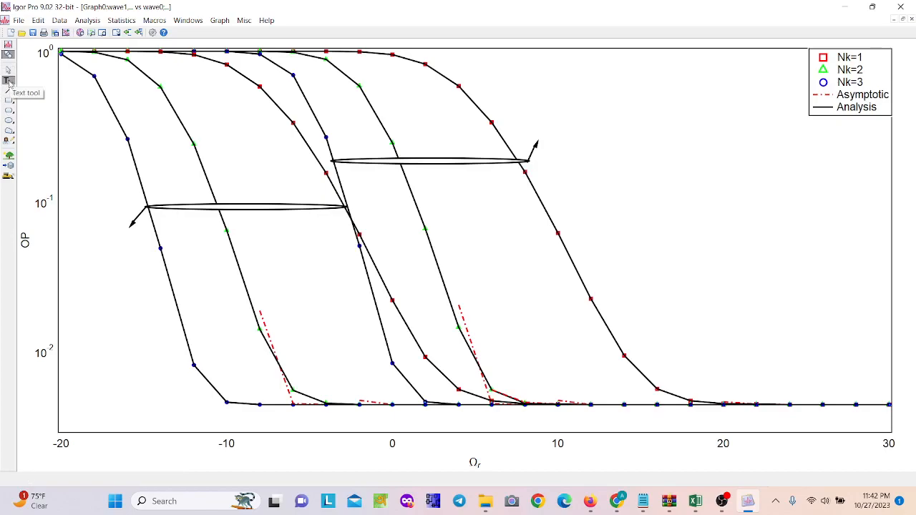
{"action": "left_click", "coordinate": [623, 130]}
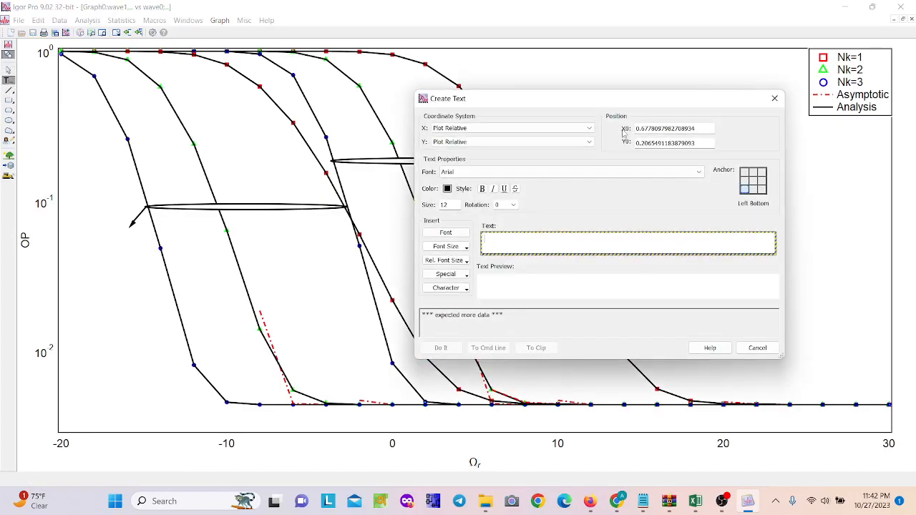
{"action": "left_click_drag", "start_coordinate": [547, 98], "coordinate": [511, 69]}
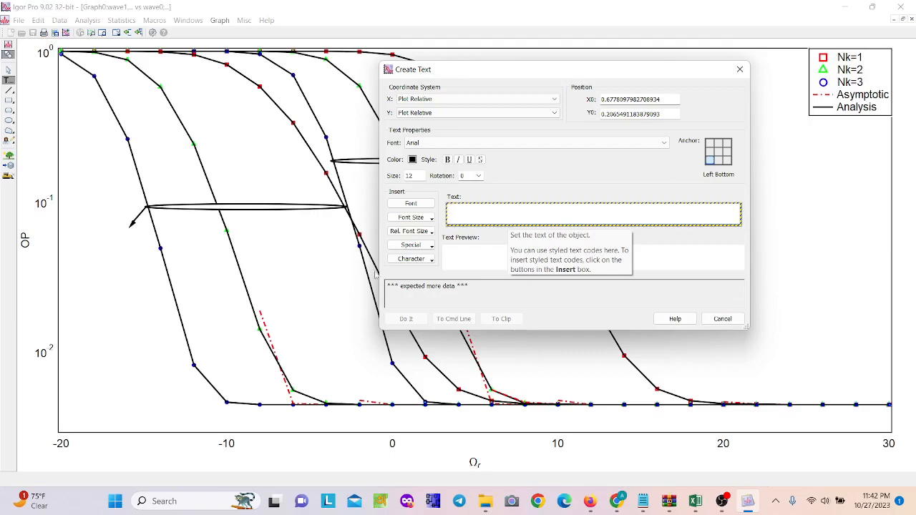
{"action": "left_click", "coordinate": [411, 245]}
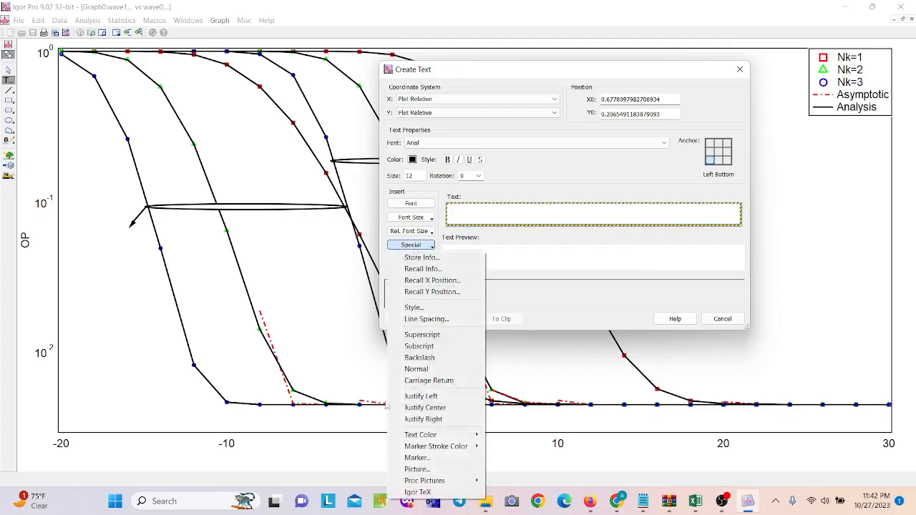
{"action": "left_click", "coordinate": [417, 492]}
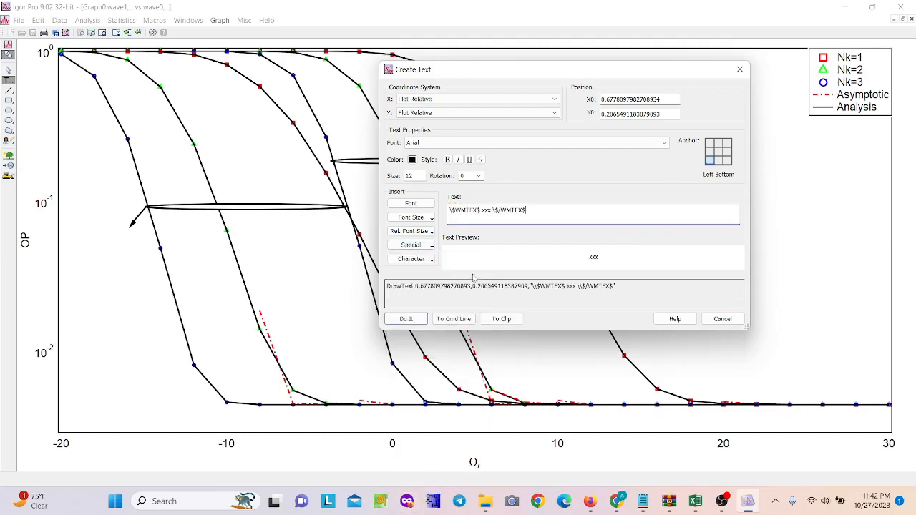
{"action": "double_click", "coordinate": [487, 211]}
{"action": "key", "text": "ctrl+a"}
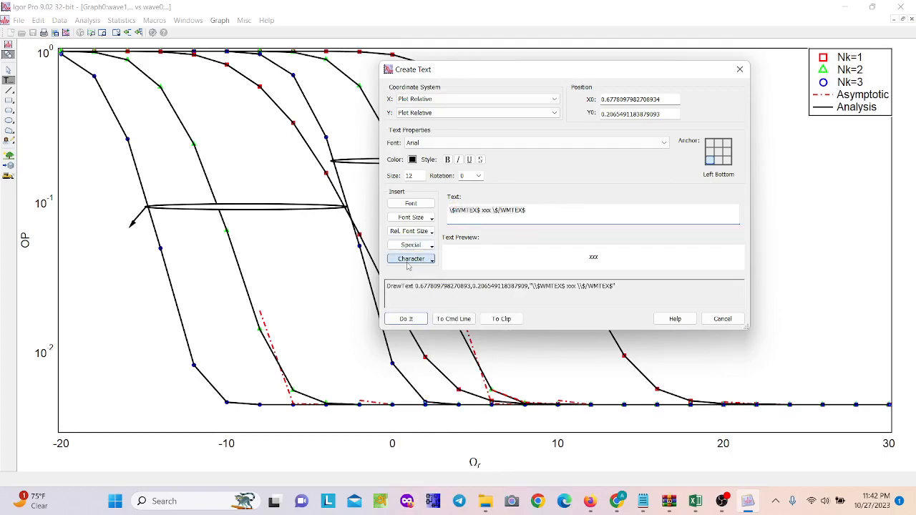
{"action": "left_click", "coordinate": [413, 259]}
{"action": "left_click", "coordinate": [420, 250]}
{"action": "left_click", "coordinate": [419, 247]}
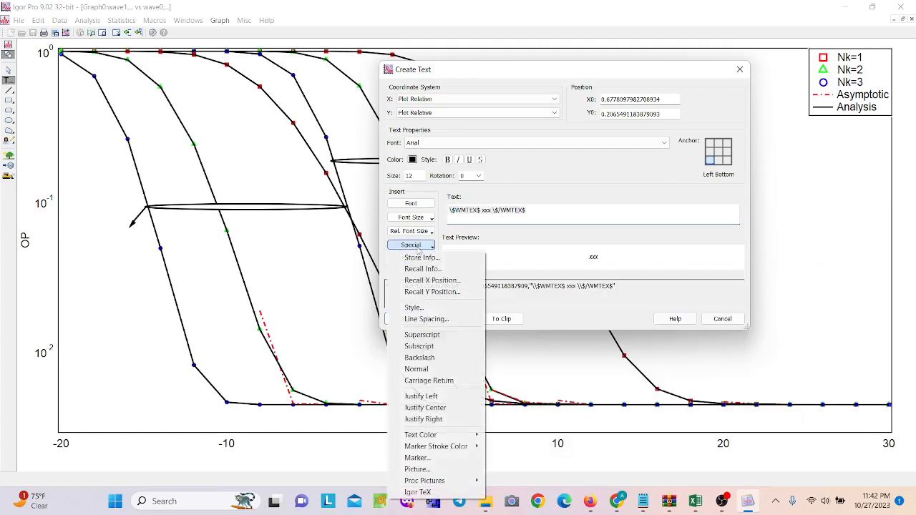
{"action": "left_click", "coordinate": [516, 229]}
{"action": "key", "text": "BackSpace"}
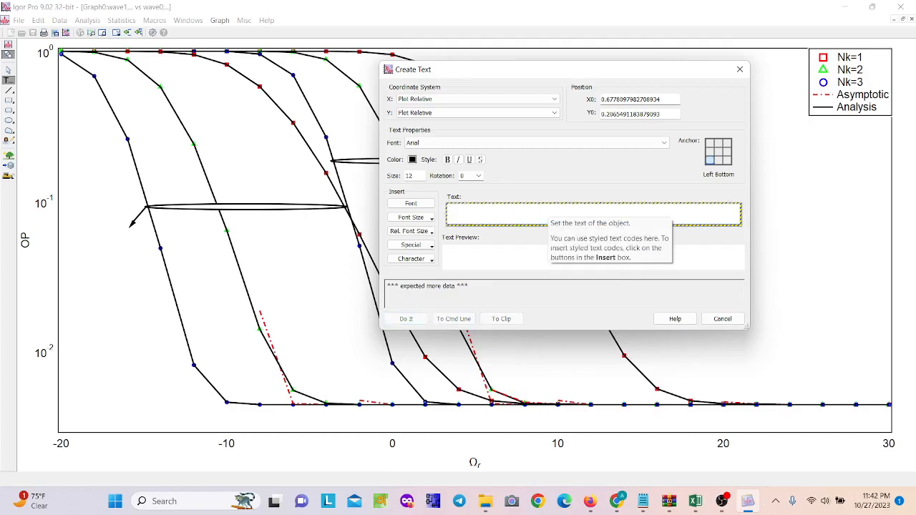
{"action": "type", "text": "I"}
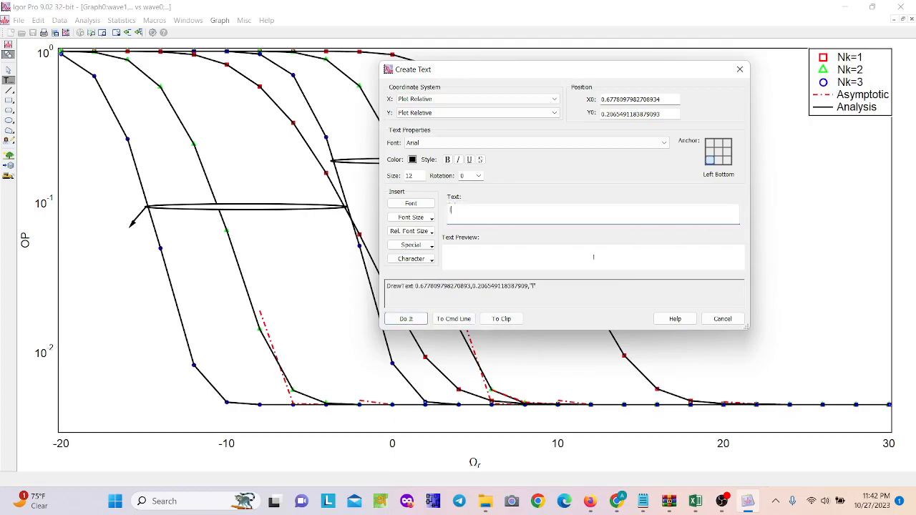
{"action": "key", "text": "BackSpace"}
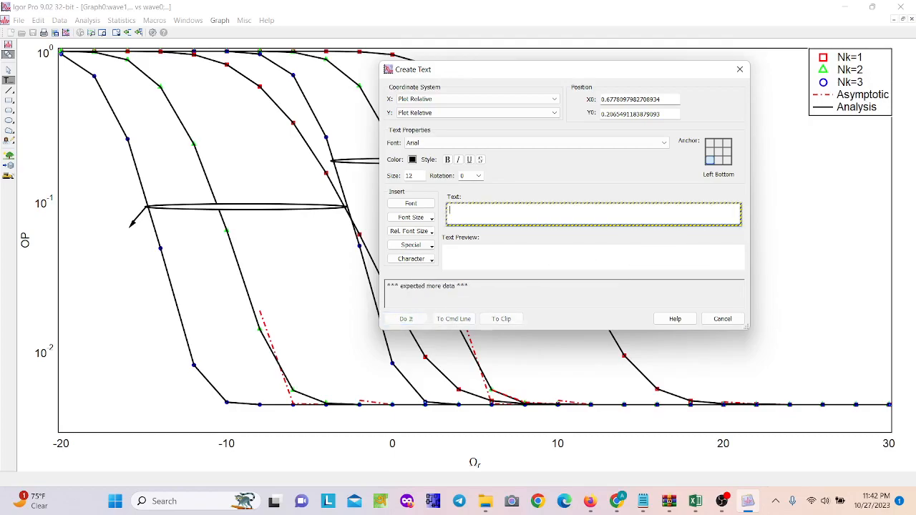
Step: Create the label as Igor TeX with the content l_{s}=1 and position it at the upper arrow's tip
{"action": "left_click", "coordinate": [422, 245]}
{"action": "left_click", "coordinate": [426, 492]}
{"action": "double_click", "coordinate": [489, 213]}
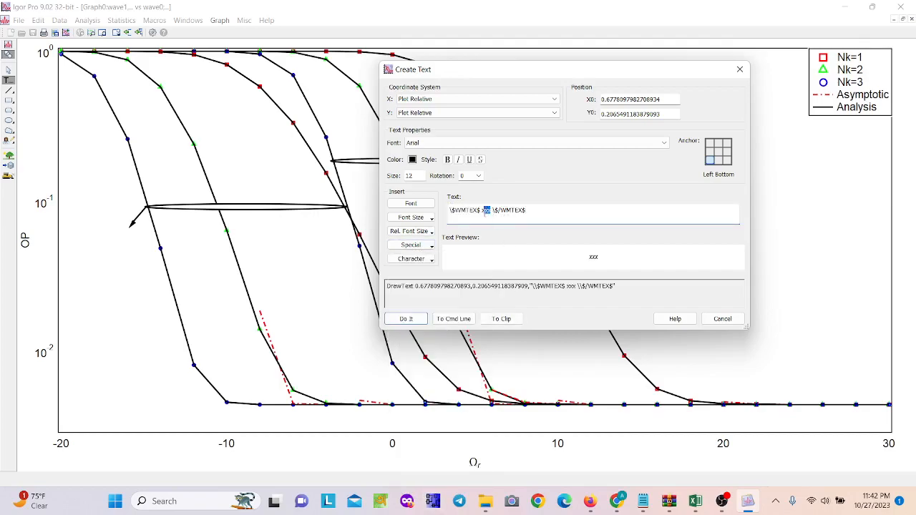
{"action": "type", "text": "l_{}"}
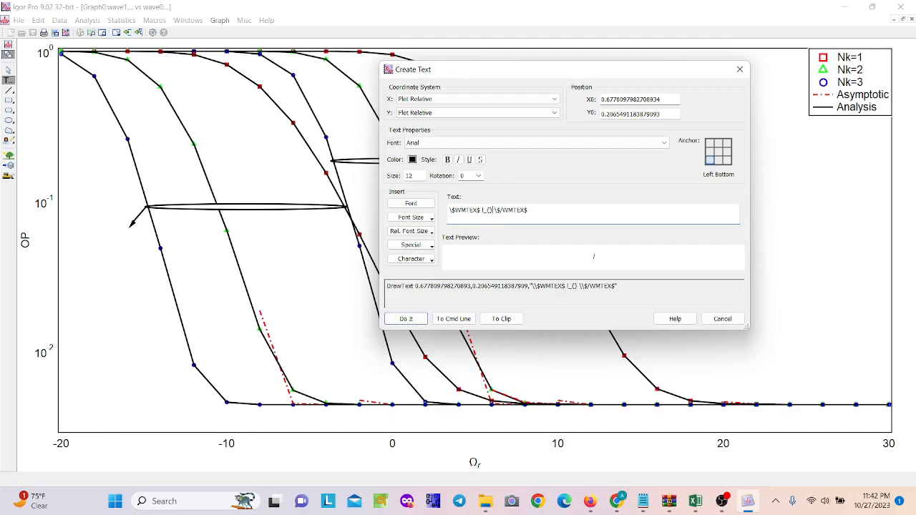
{"action": "type", "text": "s"}
{"action": "type", "text": "=1"}
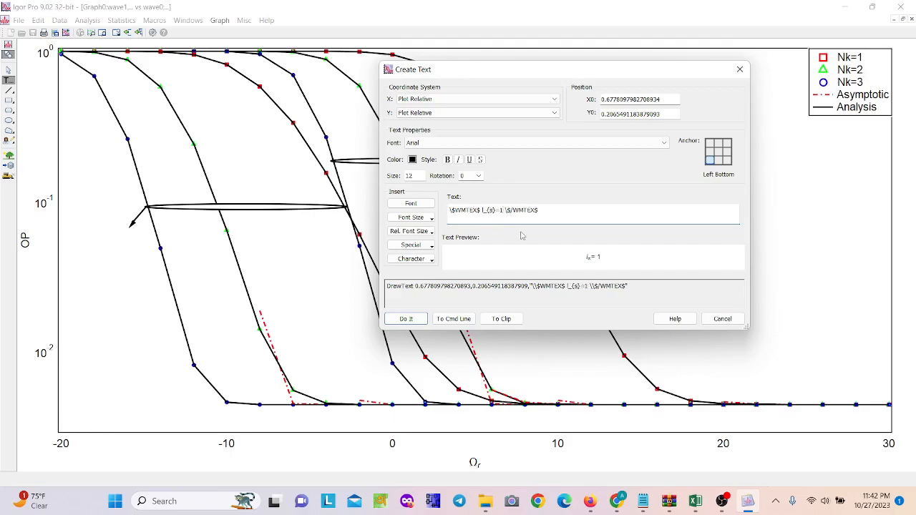
{"action": "left_click", "coordinate": [405, 322]}
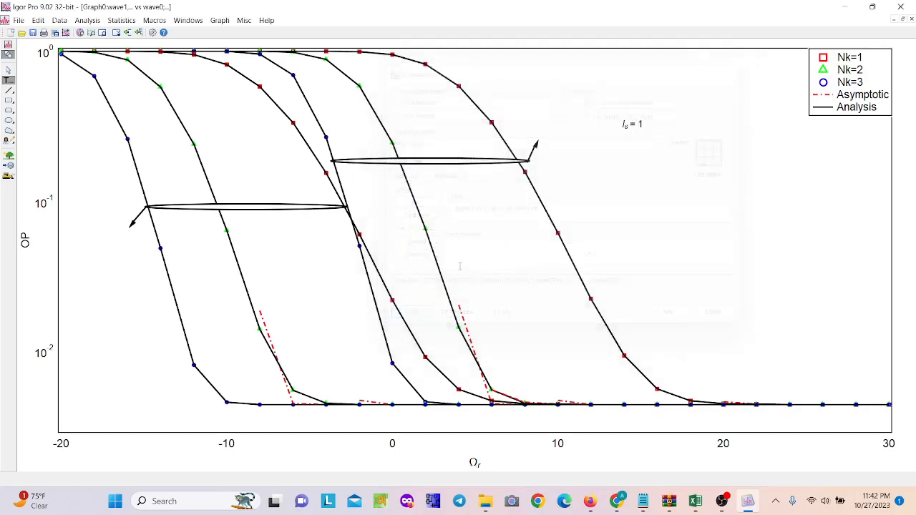
{"action": "left_click", "coordinate": [8, 69]}
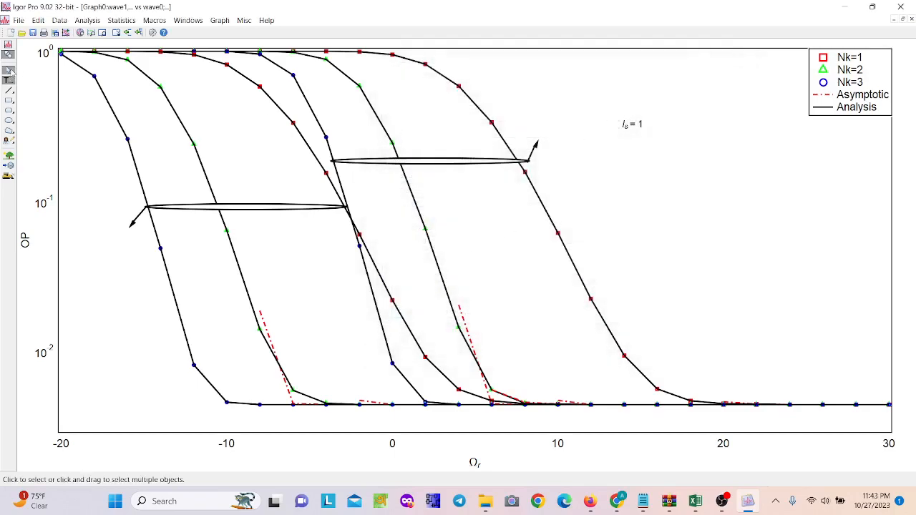
{"action": "left_click_drag", "start_coordinate": [625, 128], "coordinate": [550, 127]}
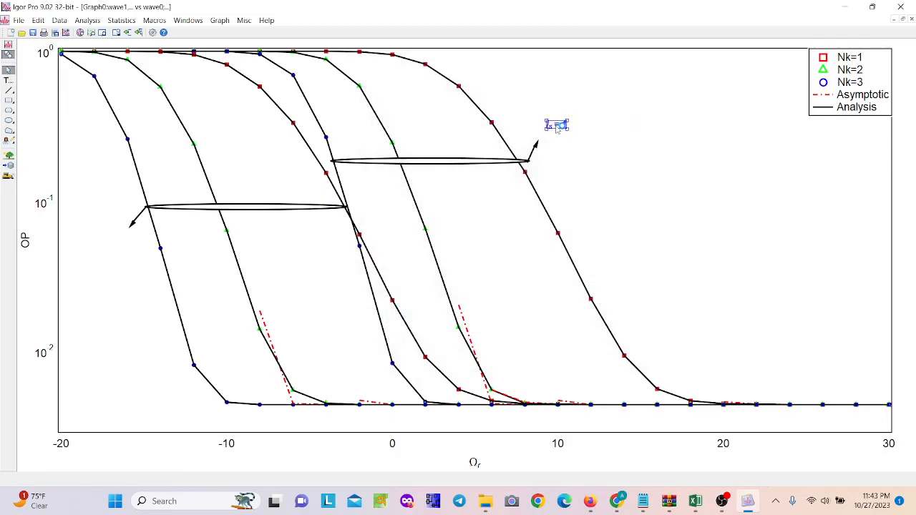
Step: Place a copy of the l_{s}=1 label below the lower arrow's tip and change its text to l_{s}=3
{"action": "left_click_drag", "start_coordinate": [557, 126], "coordinate": [126, 246]}
{"action": "double_click", "coordinate": [126, 246]}
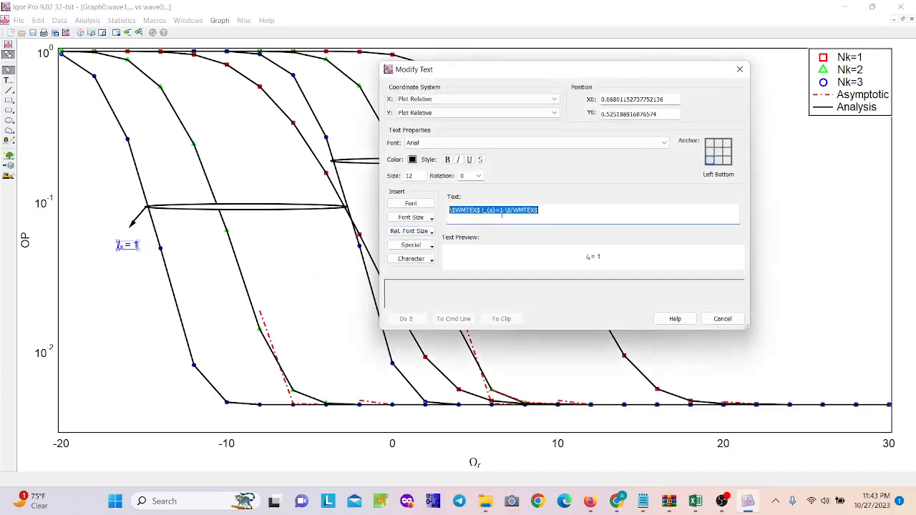
{"action": "left_click", "coordinate": [504, 212]}
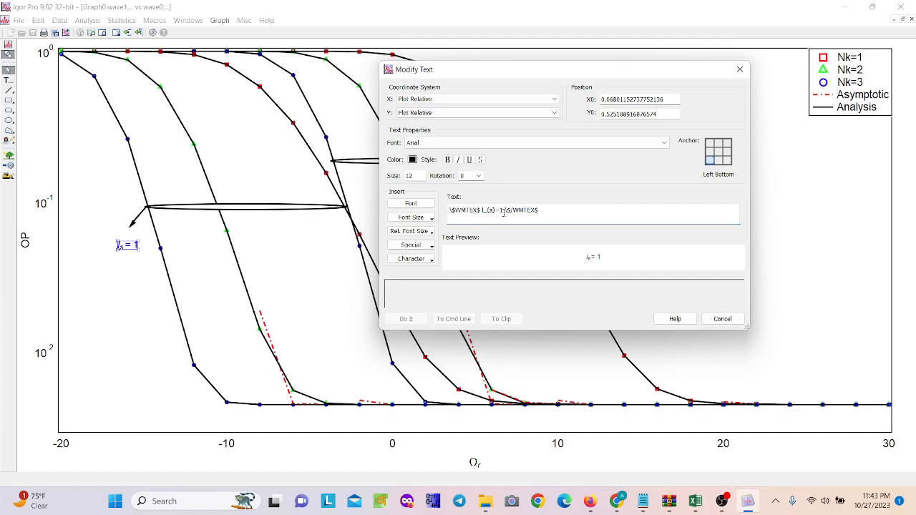
{"action": "key", "text": "BackSpace"}
{"action": "type", "text": "3"}
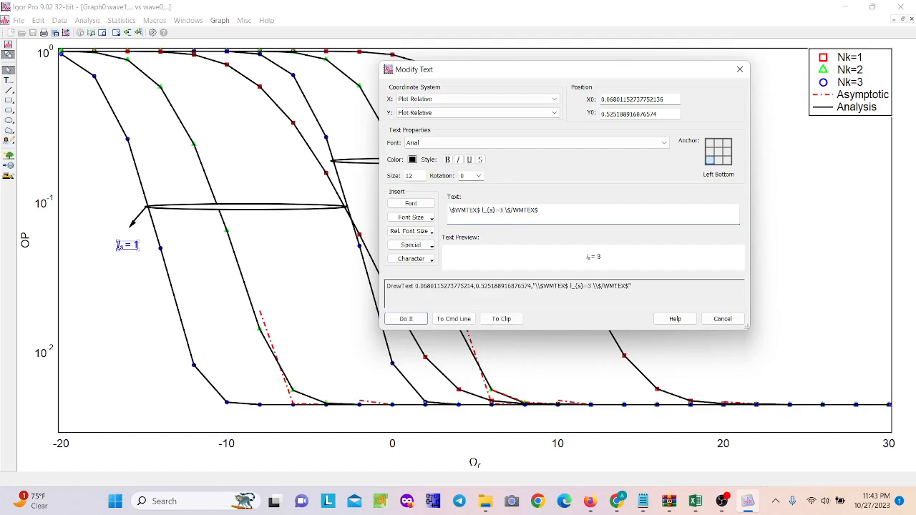
{"action": "left_click", "coordinate": [406, 318]}
{"action": "left_click", "coordinate": [694, 183]}
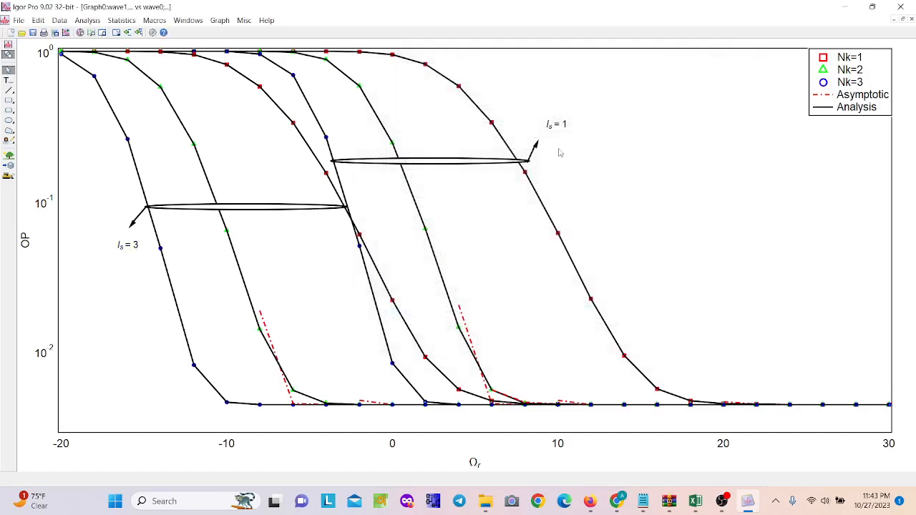
Step: Redirect the upper oval's arrow to point down and away from the oval, and reposition both labels beside their arrow tips
{"action": "left_click_drag", "start_coordinate": [557, 124], "coordinate": [546, 136]}
{"action": "left_click_drag", "start_coordinate": [137, 248], "coordinate": [133, 245]}
{"action": "left_click", "coordinate": [536, 146]}
{"action": "left_click_drag", "start_coordinate": [536, 143], "coordinate": [546, 173]}
{"action": "left_click", "coordinate": [570, 167]}
{"action": "left_click", "coordinate": [546, 174]}
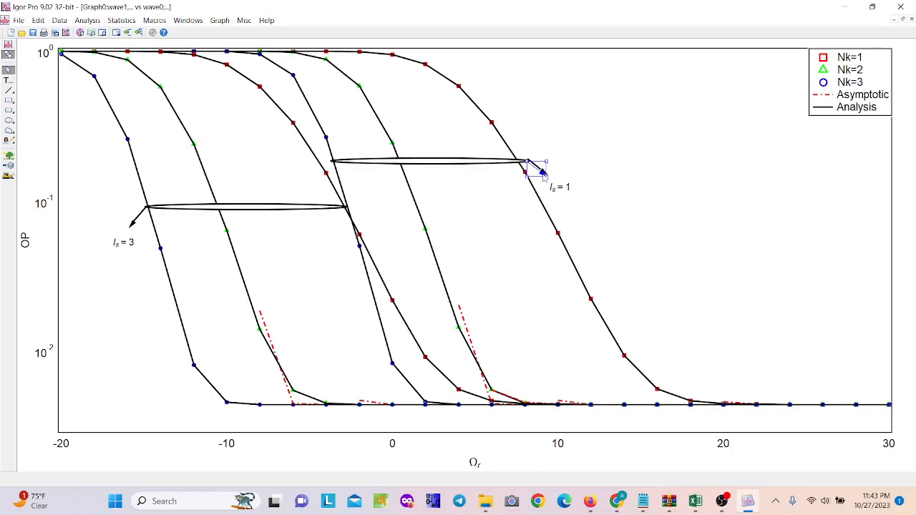
{"action": "left_click", "coordinate": [567, 185]}
{"action": "left_click", "coordinate": [591, 188]}
Step: Set the font size of the l_{s}=3 label to 14 and apply the change
{"action": "double_click", "coordinate": [129, 246]}
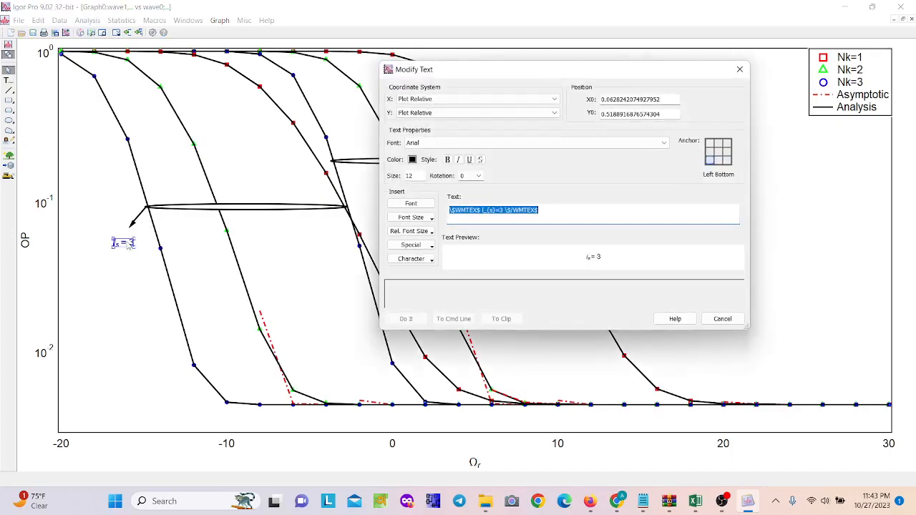
{"action": "left_click", "coordinate": [396, 176]}
{"action": "type", "text": "14"}
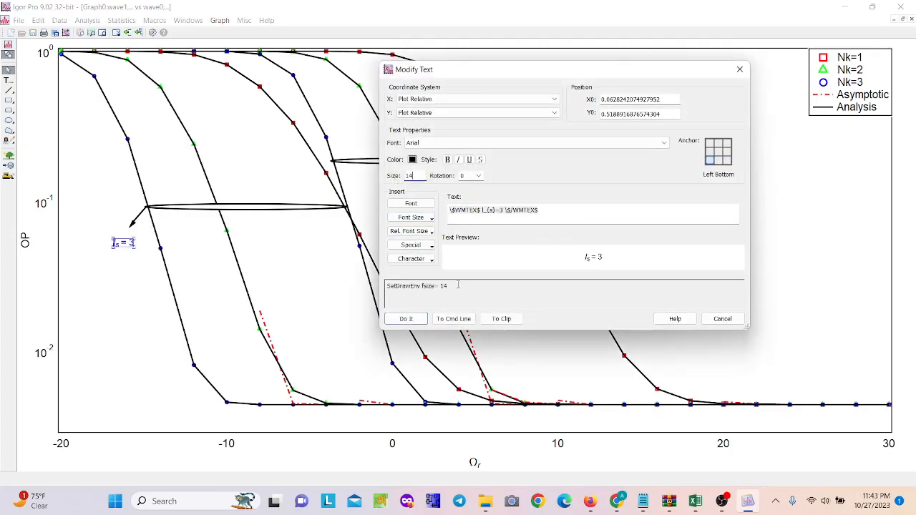
{"action": "left_click", "coordinate": [406, 318]}
Step: Set the font size of the l_{s}=1 label to 14 and apply the change
{"action": "double_click", "coordinate": [564, 184]}
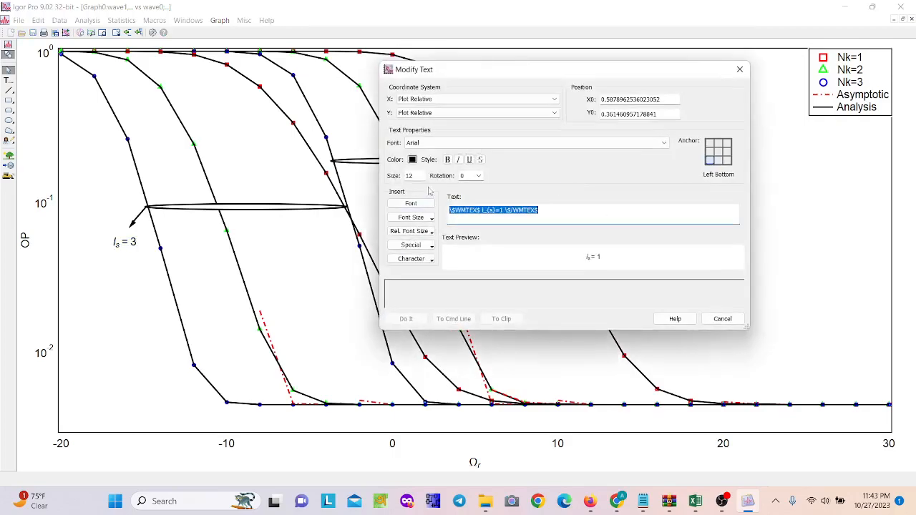
{"action": "double_click", "coordinate": [406, 176]}
{"action": "type", "text": "14"}
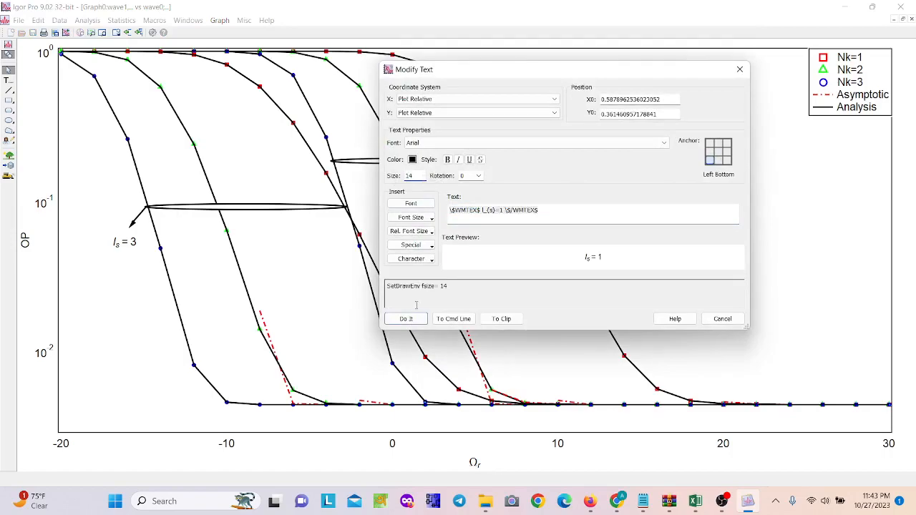
{"action": "left_click", "coordinate": [415, 319]}
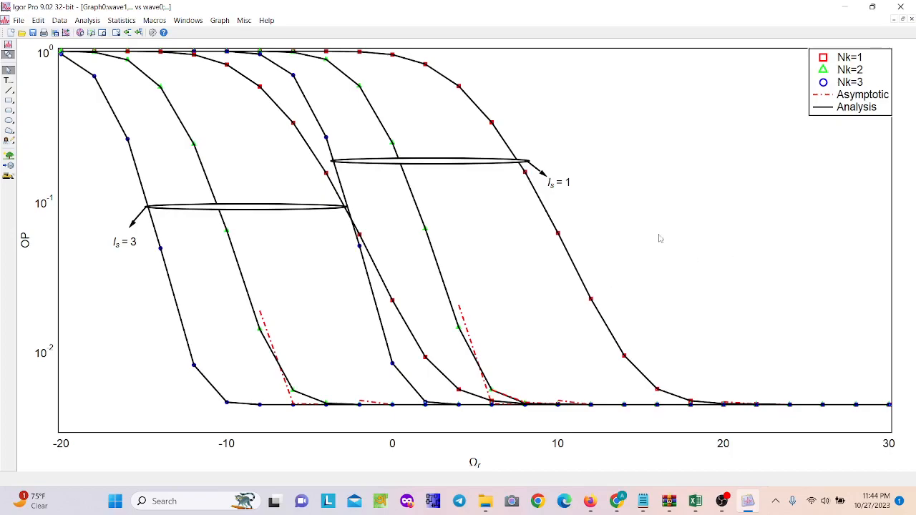
Step: Select both ovals together with the upper arrow and its label, and move them to the UserBack drawing layer
{"action": "left_click_drag", "start_coordinate": [632, 238], "coordinate": [132, 140]}
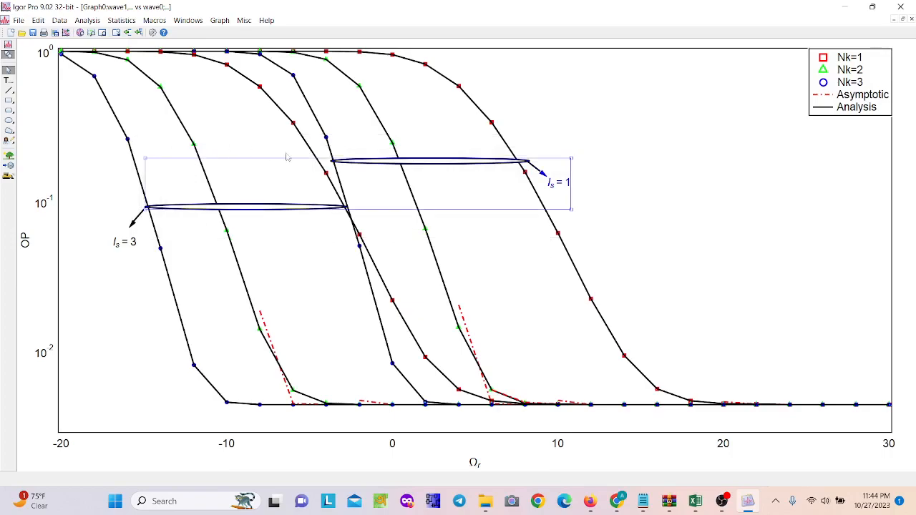
{"action": "right_click", "coordinate": [356, 166]}
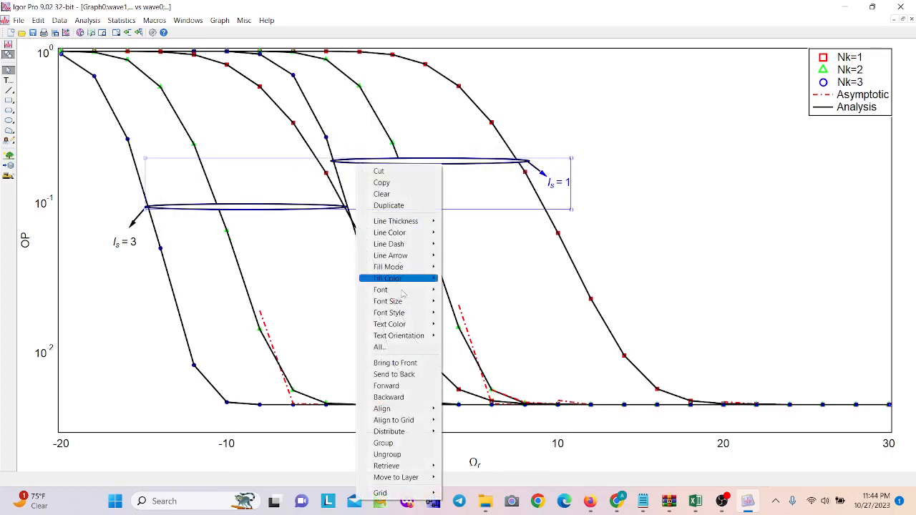
{"action": "mouse_move", "coordinate": [421, 478]}
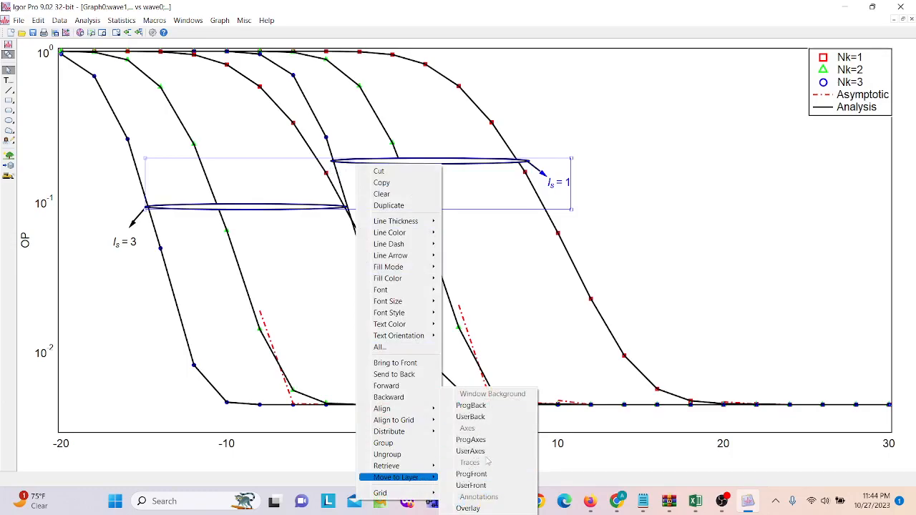
{"action": "left_click", "coordinate": [484, 419]}
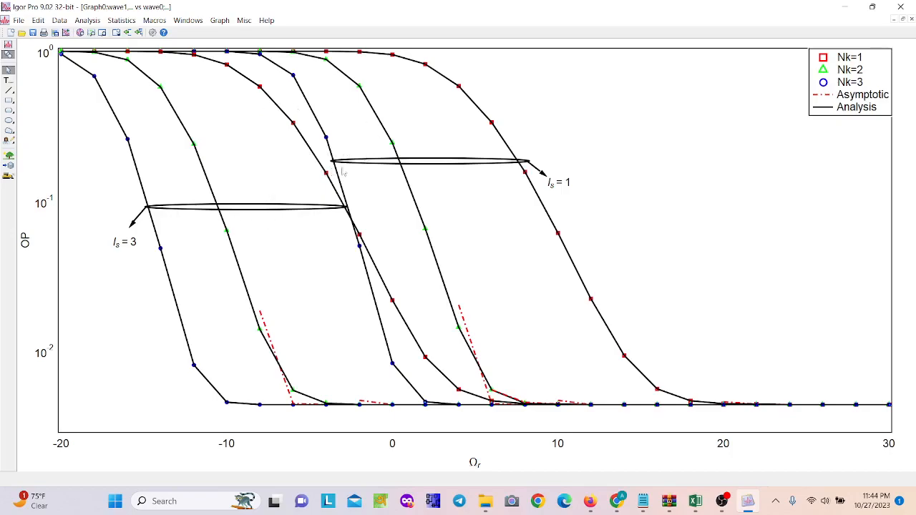
Step: Leave the drawing mode and return the graph to Operate Mode
{"action": "left_click", "coordinate": [385, 162]}
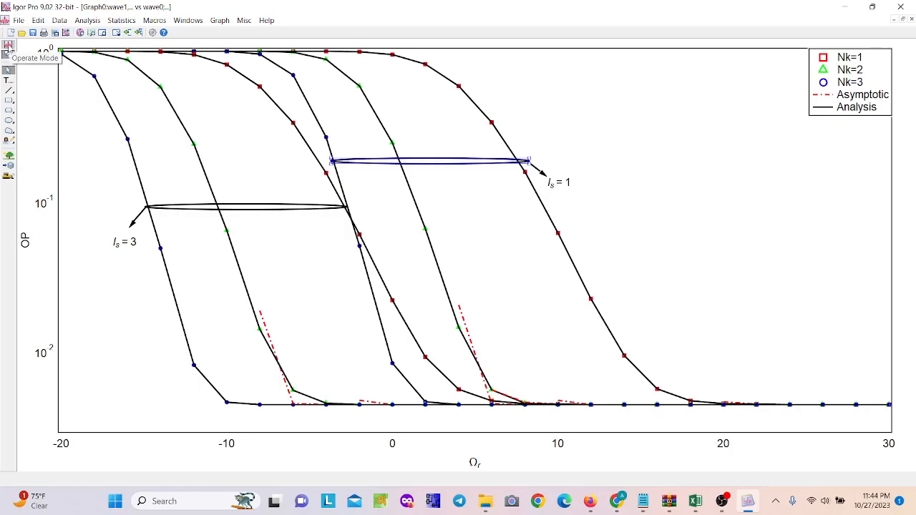
{"action": "left_click", "coordinate": [8, 45]}
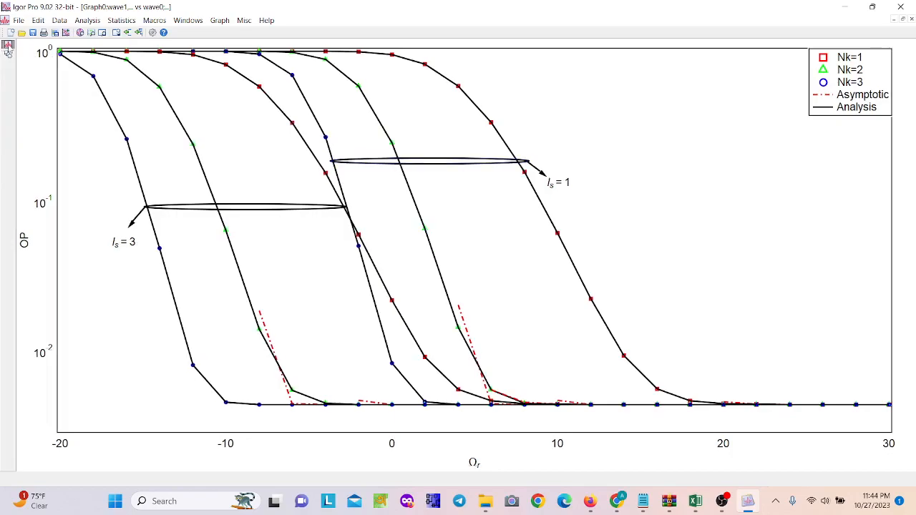
{"action": "double_click", "coordinate": [513, 145]}
{"action": "key", "text": "Escape"}
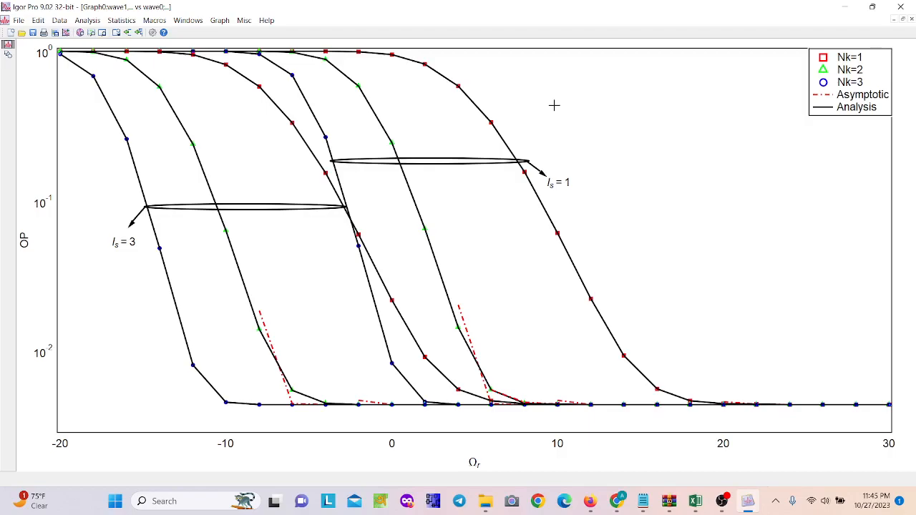
Step: Switch to the LaTeX Pictures 3.03.zip archive in WinRAR and copy the LaTeX Palettes folder, LaTeX Palettes.ipf and LaTeX Pictures.ipf
{"action": "left_click", "coordinate": [620, 505]}
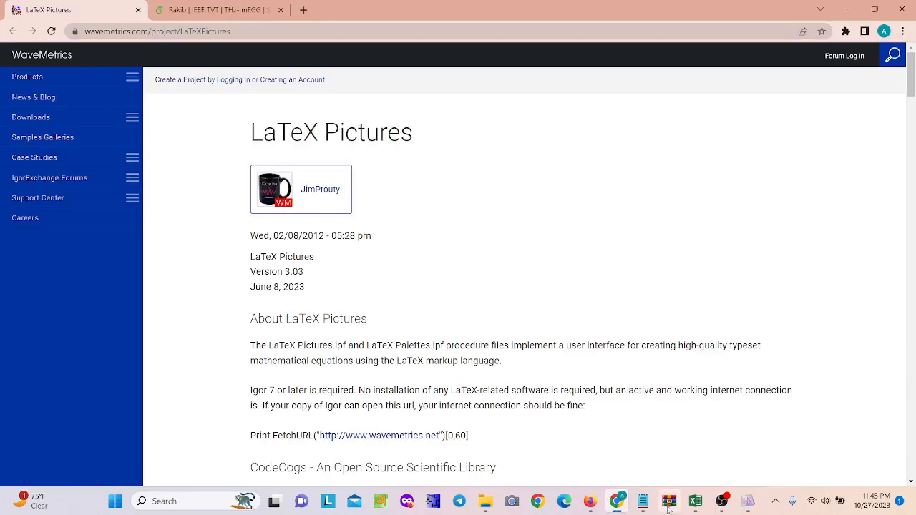
{"action": "mouse_move", "coordinate": [669, 509]}
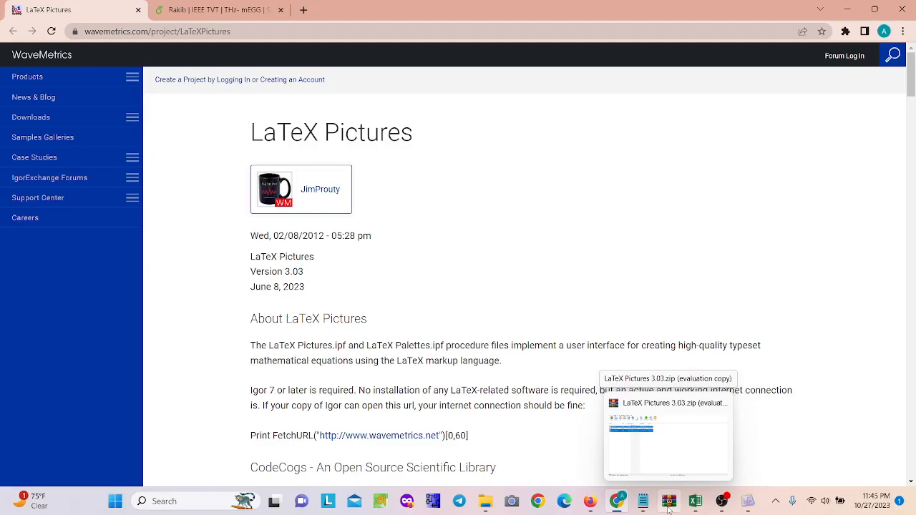
{"action": "left_click", "coordinate": [669, 508]}
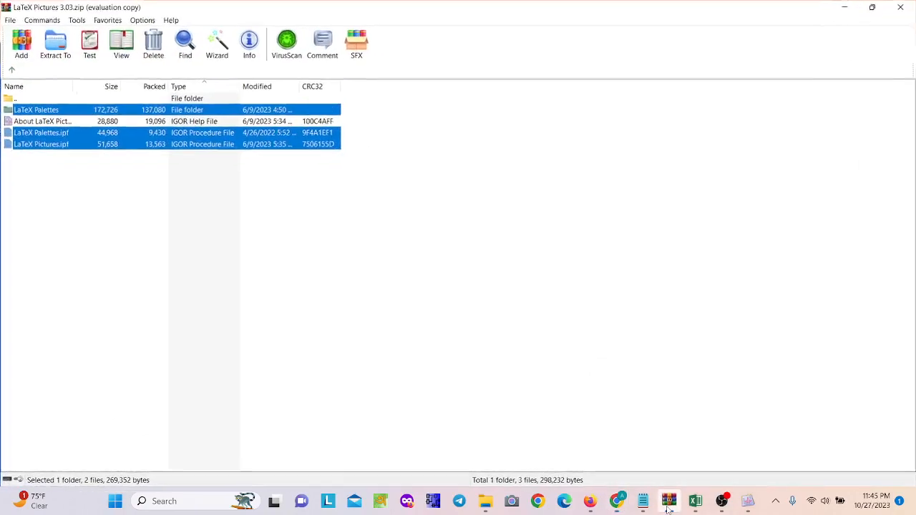
{"action": "left_click", "coordinate": [226, 195]}
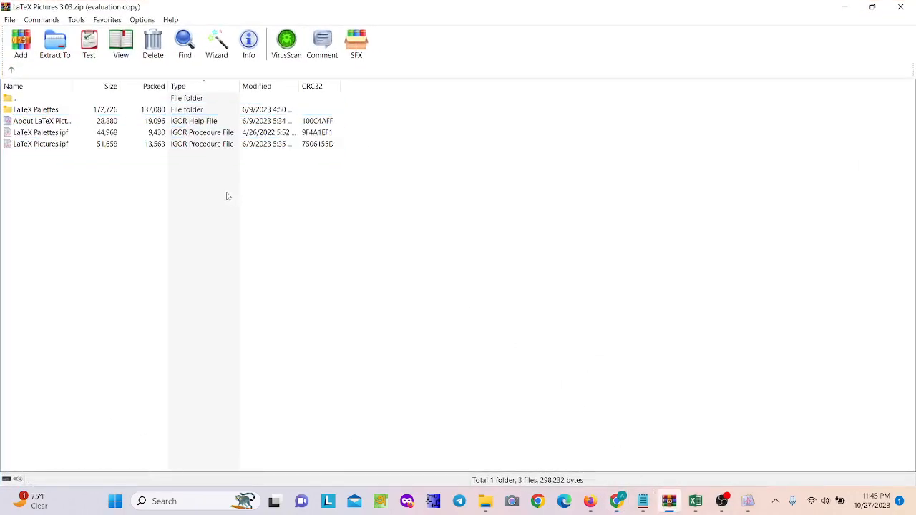
{"action": "left_click", "coordinate": [44, 112]}
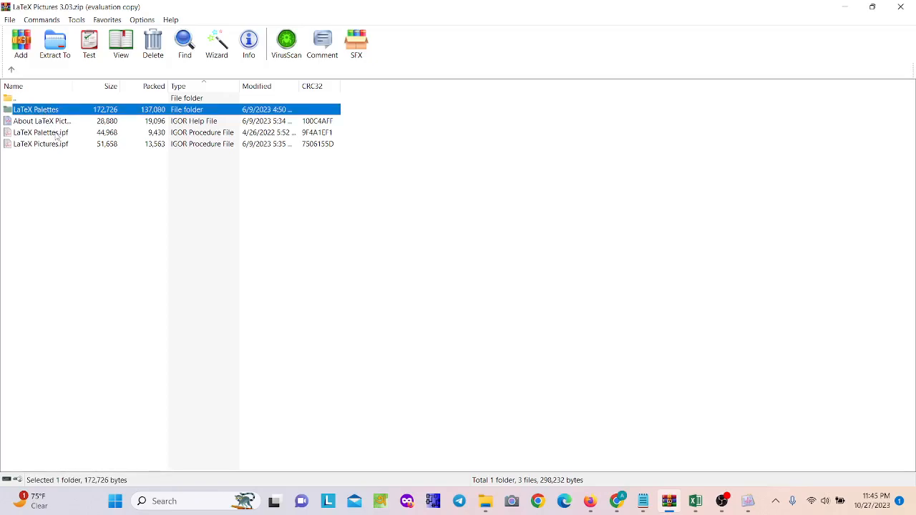
{"action": "left_click", "coordinate": [56, 135], "text": "ctrl"}
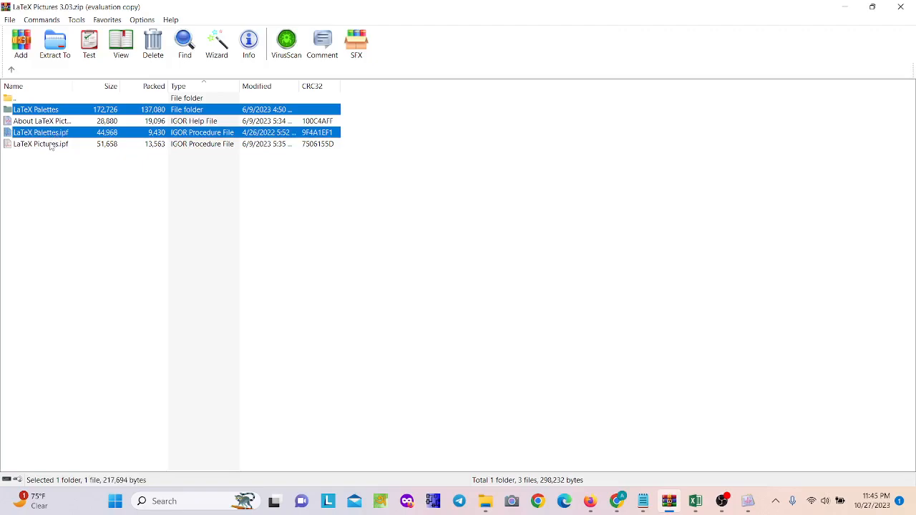
{"action": "left_click", "coordinate": [51, 145], "text": "ctrl"}
{"action": "right_click", "coordinate": [70, 132]}
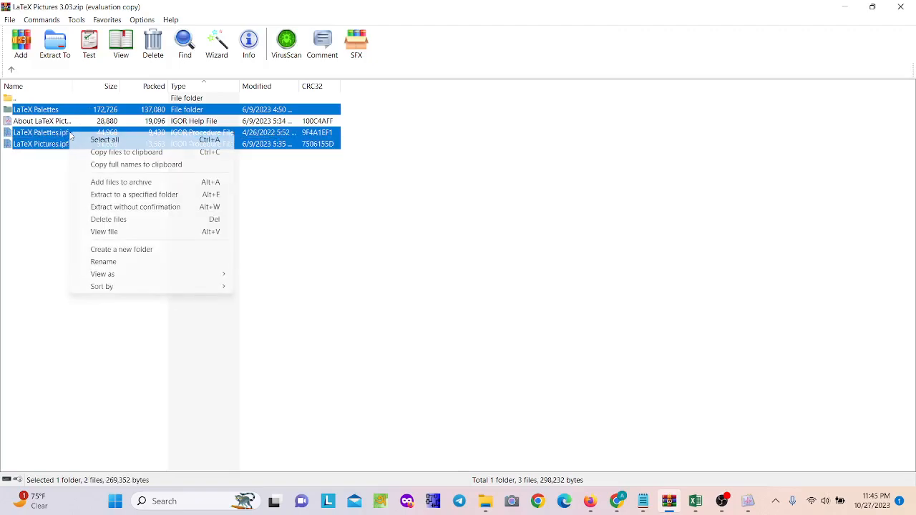
{"action": "left_click", "coordinate": [103, 153]}
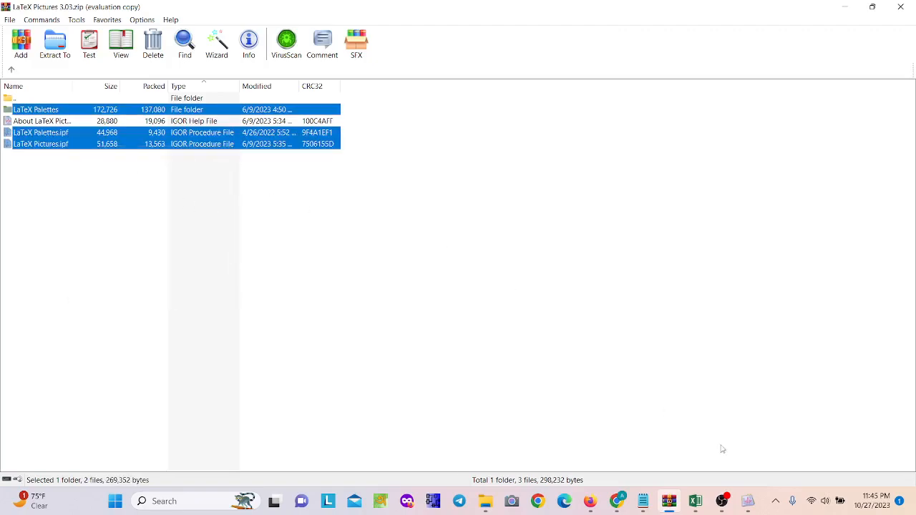
Step: Switch to Igor Pro, show its program folder, and examine the LaTeX files inside User Procedures
{"action": "left_click", "coordinate": [747, 503]}
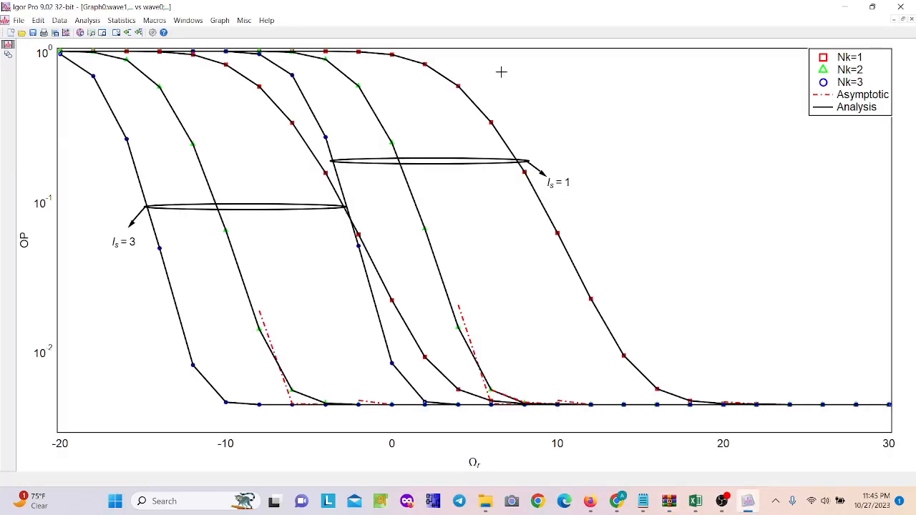
{"action": "left_click", "coordinate": [265, 20]}
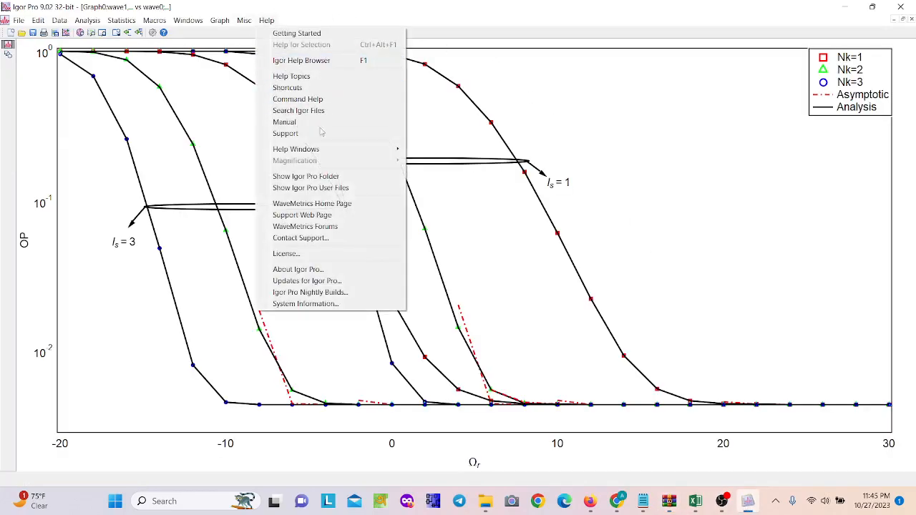
{"action": "left_click", "coordinate": [312, 179]}
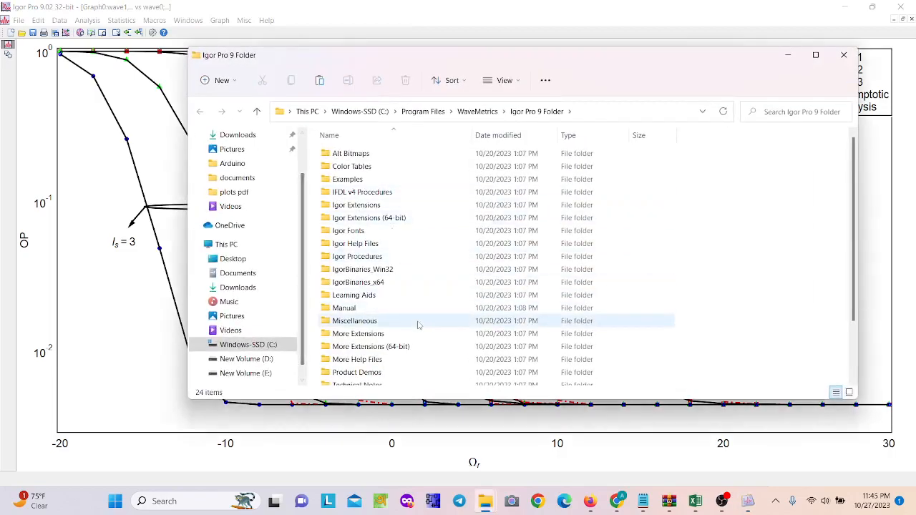
{"action": "scroll", "coordinate": [411, 320], "scroll_direction": "down", "scroll_amount": 2}
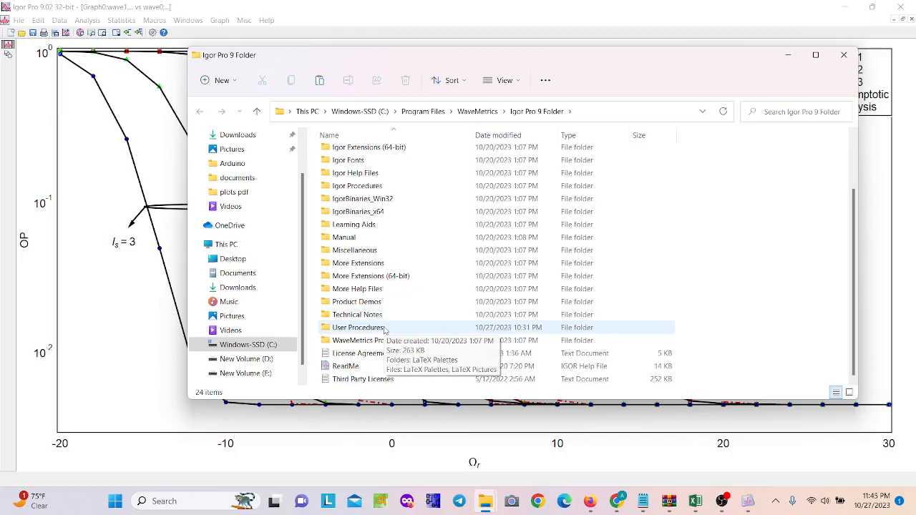
{"action": "double_click", "coordinate": [385, 328]}
{"action": "left_click_drag", "start_coordinate": [379, 226], "coordinate": [351, 150]}
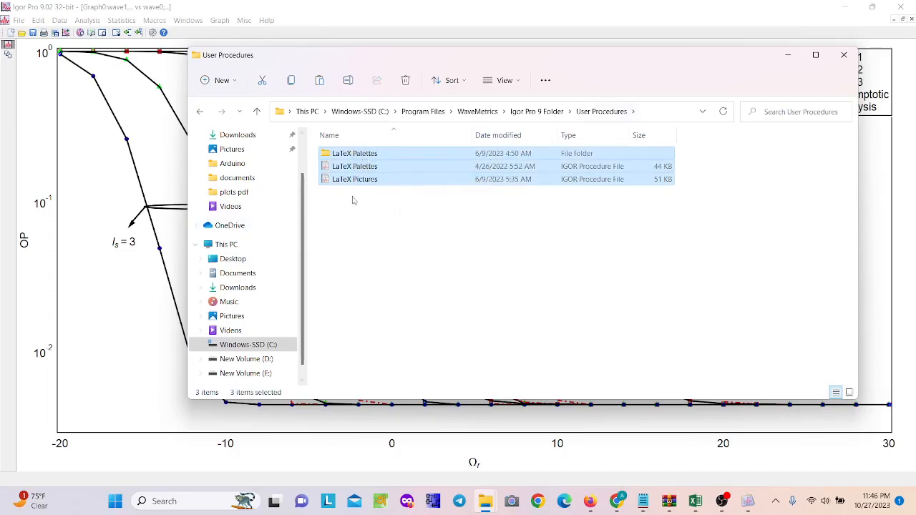
{"action": "left_click", "coordinate": [788, 56]}
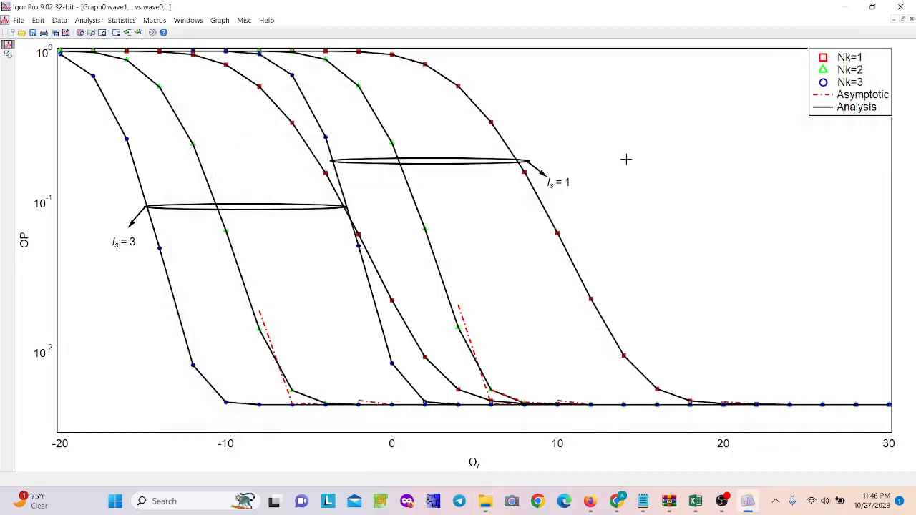
Step: Copy the line #include "LaTeX Pictures" from Notepad, paste it below the pragmas in Igor Pro's procedure window and compile
{"action": "key", "text": "ctrl+m"}
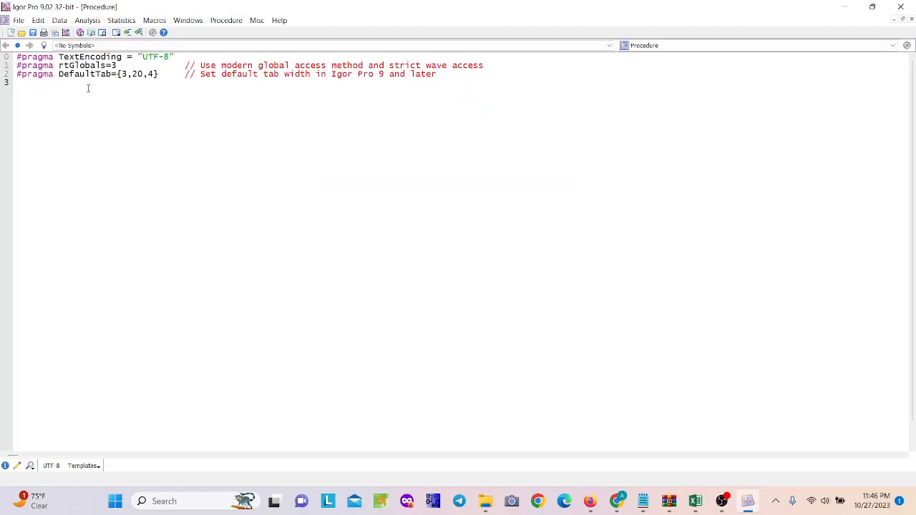
{"action": "left_click", "coordinate": [643, 501]}
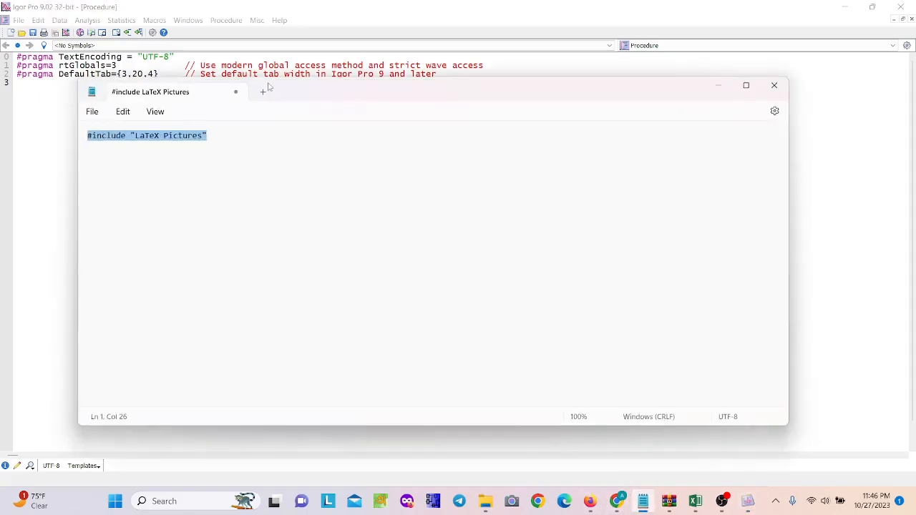
{"action": "right_click", "coordinate": [203, 138]}
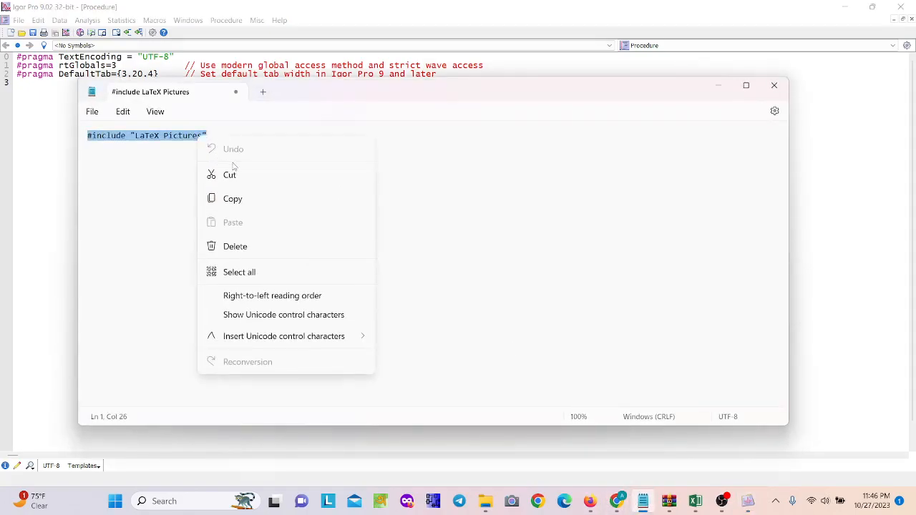
{"action": "left_click", "coordinate": [241, 197]}
{"action": "left_click", "coordinate": [718, 86]}
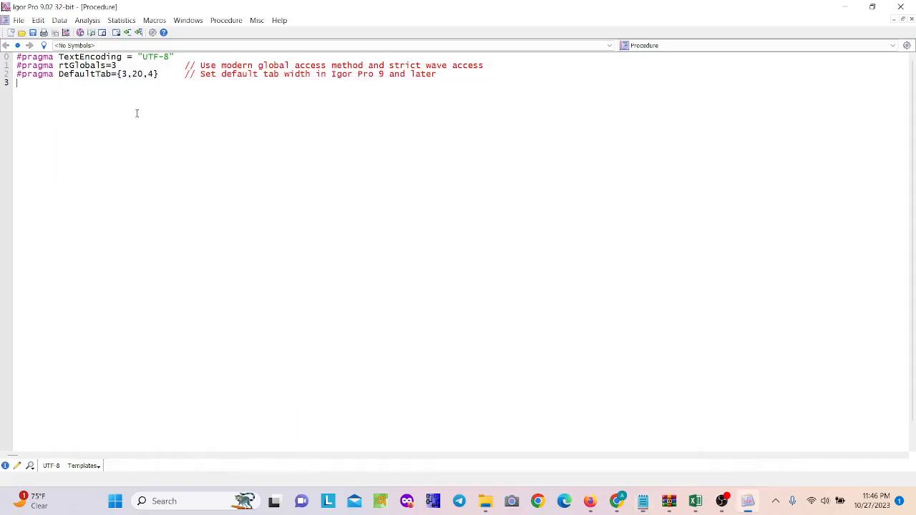
{"action": "key", "text": "ctrl+v"}
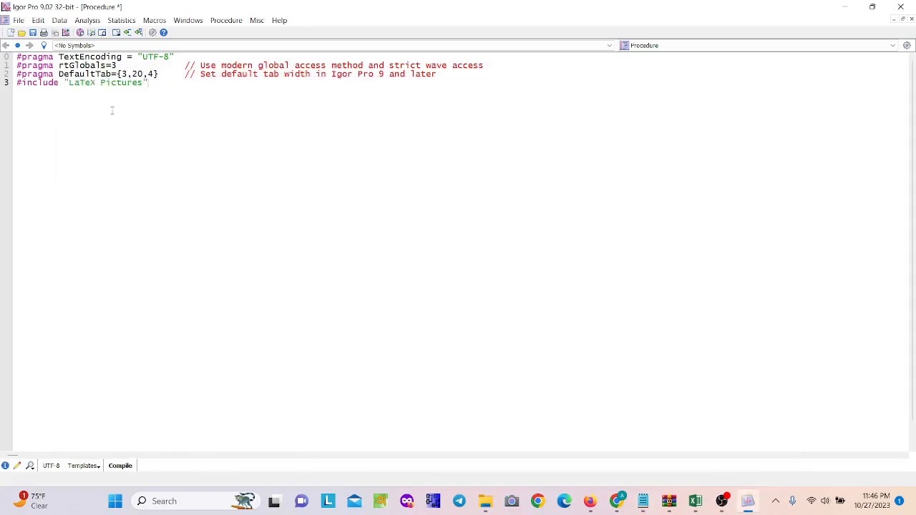
{"action": "left_click", "coordinate": [122, 465]}
Step: Open the LaTeX Pictures panel, examine its expression, font, size and picture format options, and close it
{"action": "left_click", "coordinate": [282, 20]}
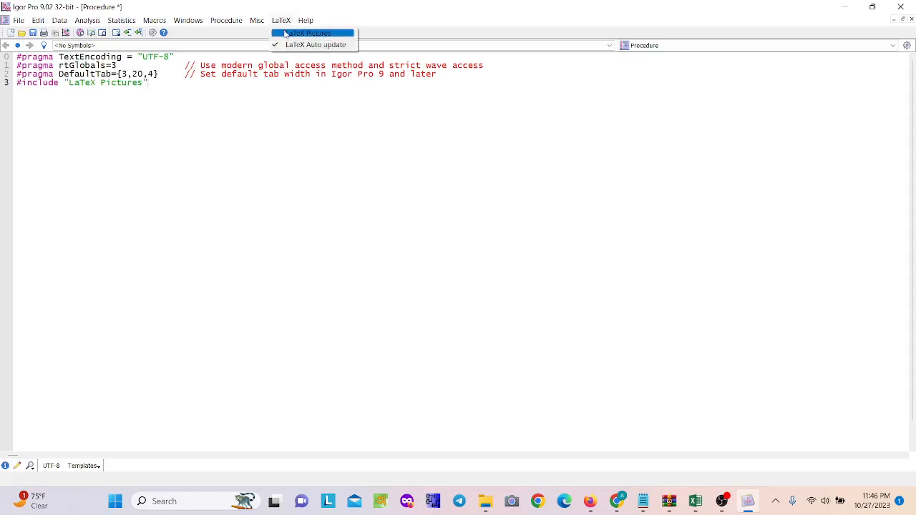
{"action": "left_click", "coordinate": [308, 33]}
{"action": "left_click_drag", "start_coordinate": [304, 55], "coordinate": [353, 55]}
{"action": "left_click_drag", "start_coordinate": [64, 70], "coordinate": [190, 73]}
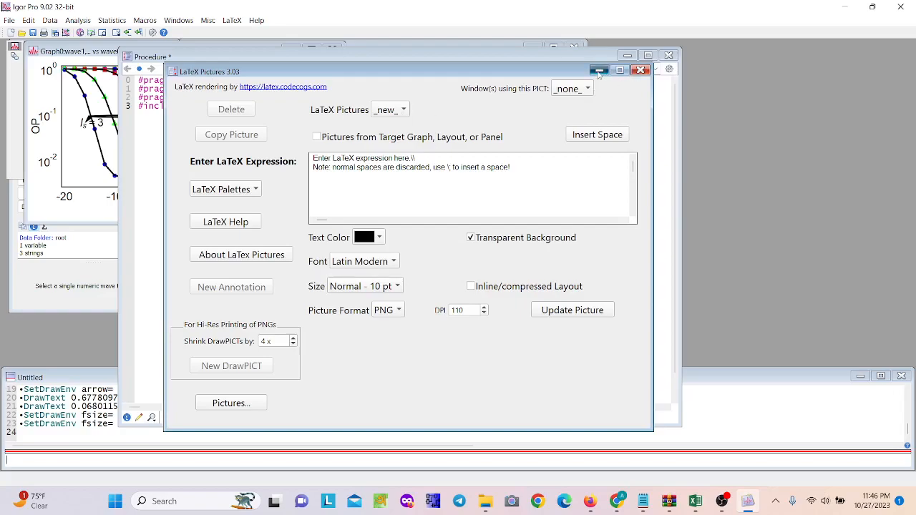
{"action": "left_click", "coordinate": [641, 70]}
Step: Close the procedure window, maximize the graph within Igor Pro, and restore the program to a smaller floating window
{"action": "key", "text": "ctrl+w"}
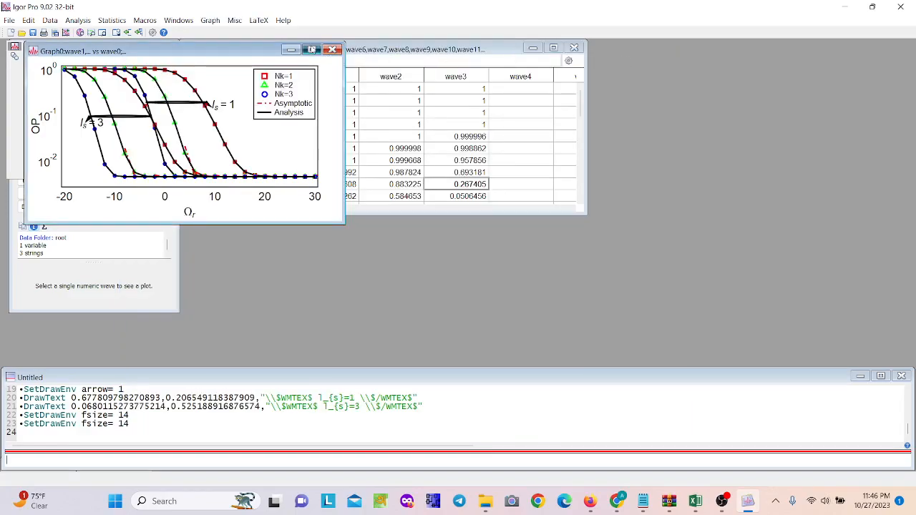
{"action": "left_click", "coordinate": [311, 50]}
{"action": "left_click", "coordinate": [873, 7]}
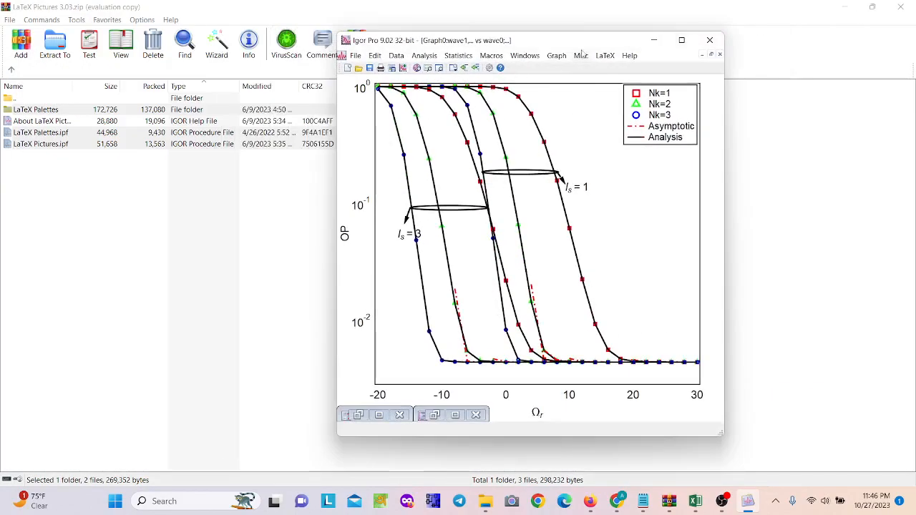
{"action": "left_click_drag", "start_coordinate": [581, 52], "coordinate": [574, 48]}
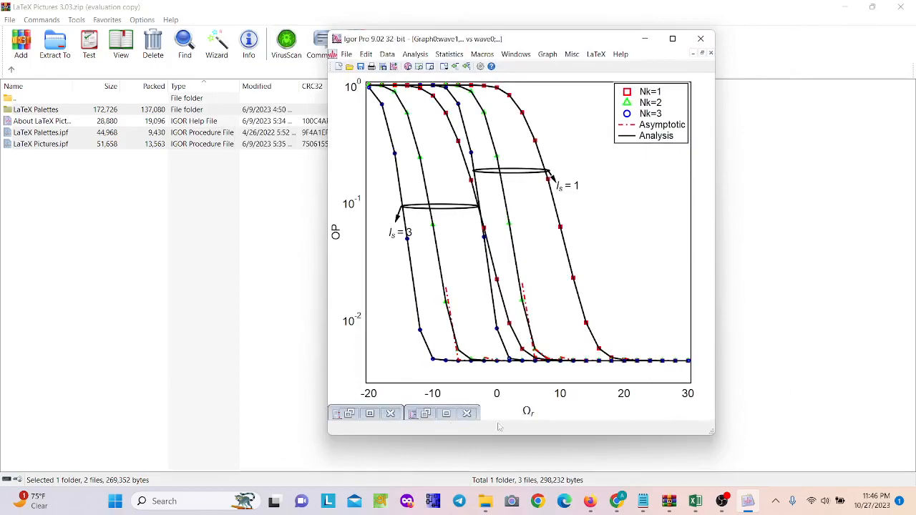
{"action": "left_click_drag", "start_coordinate": [511, 45], "coordinate": [493, 16]}
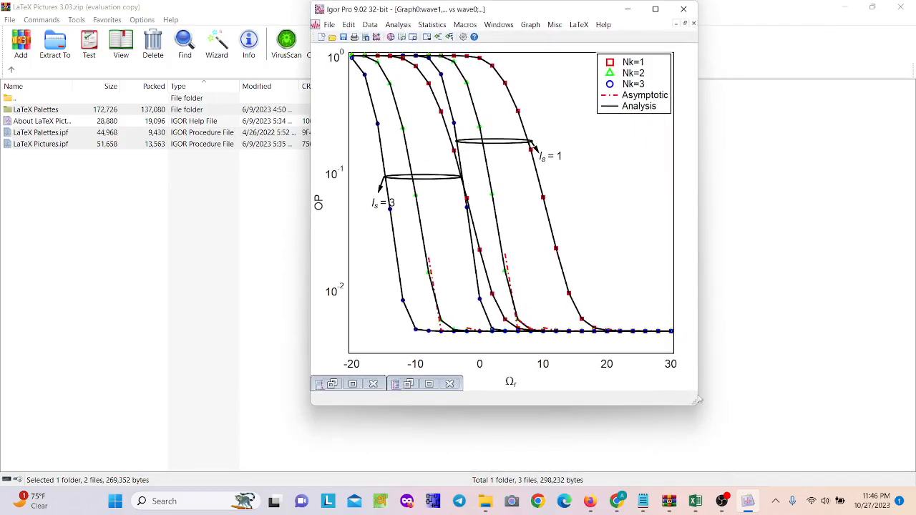
Step: Resize and reposition the Igor Pro window so the graph is about 9.5 inches wide and 6.2 inches high
{"action": "left_click_drag", "start_coordinate": [691, 405], "coordinate": [784, 406]}
{"action": "left_click_drag", "start_coordinate": [617, 15], "coordinate": [744, 15]}
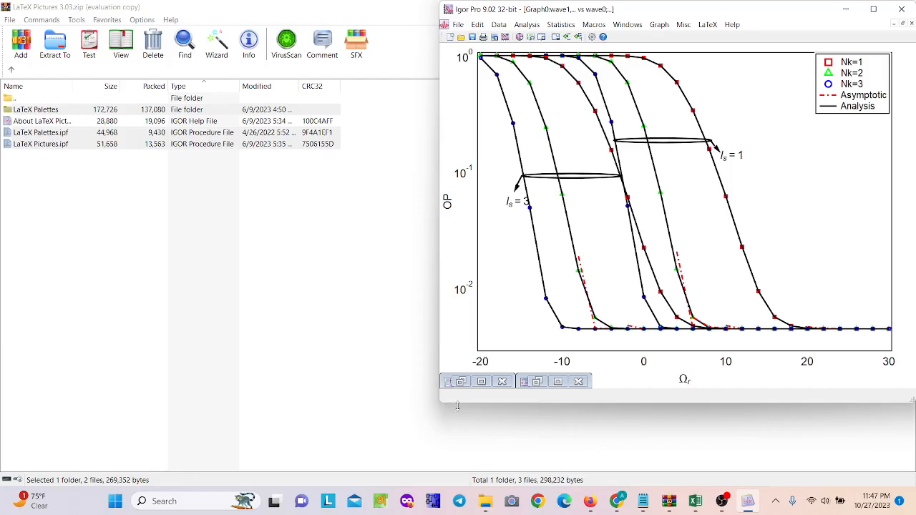
{"action": "left_click_drag", "start_coordinate": [456, 404], "coordinate": [455, 425]}
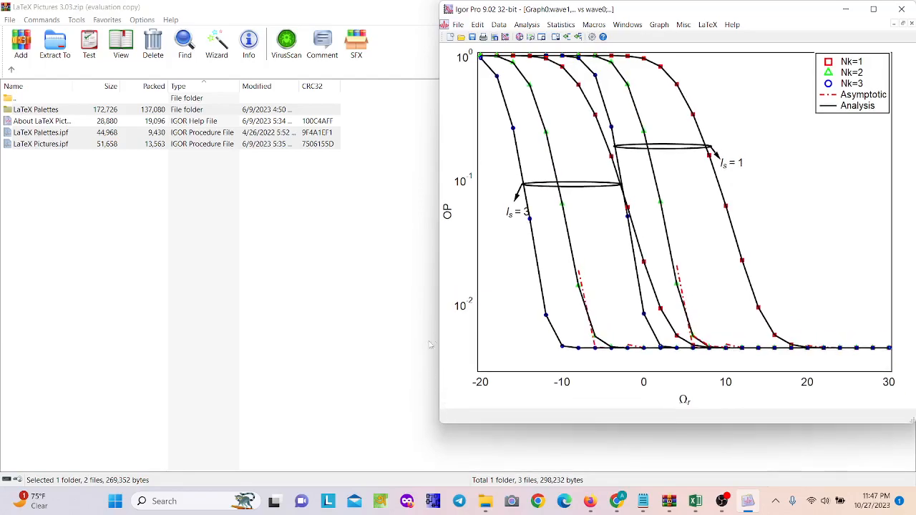
{"action": "left_click_drag", "start_coordinate": [437, 319], "coordinate": [346, 329]}
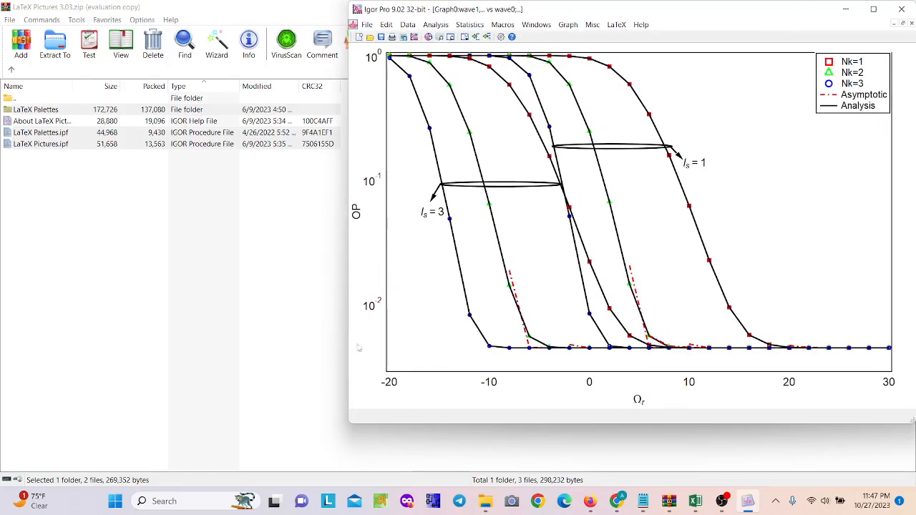
{"action": "mouse_move", "coordinate": [656, 424]}
{"action": "left_mouse_down"}
{"action": "mouse_move", "coordinate": [656, 374]}
{"action": "mouse_move", "coordinate": [652, 414]}
{"action": "left_mouse_up"}
{"action": "left_click_drag", "start_coordinate": [349, 251], "coordinate": [369, 251]}
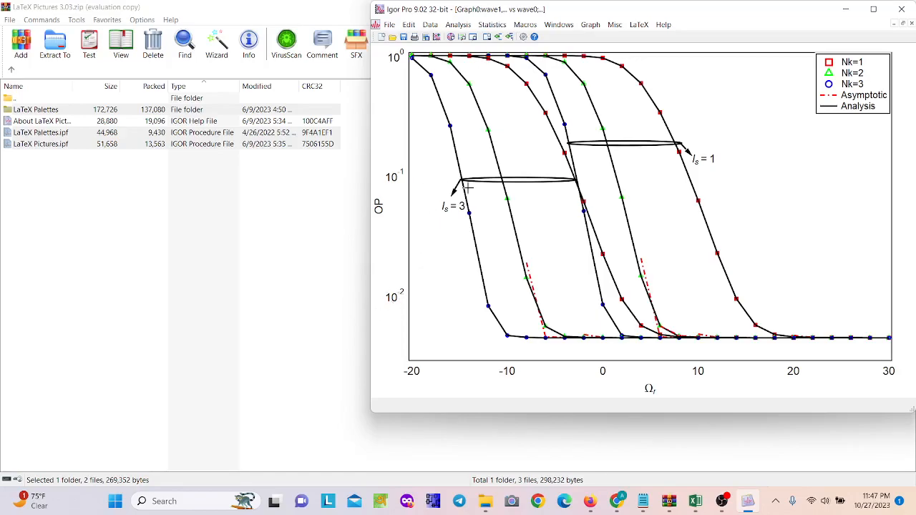
Step: Open the Save Graphics File dialog, compare the Same and Custom size options, and close it without saving
{"action": "left_click", "coordinate": [426, 38]}
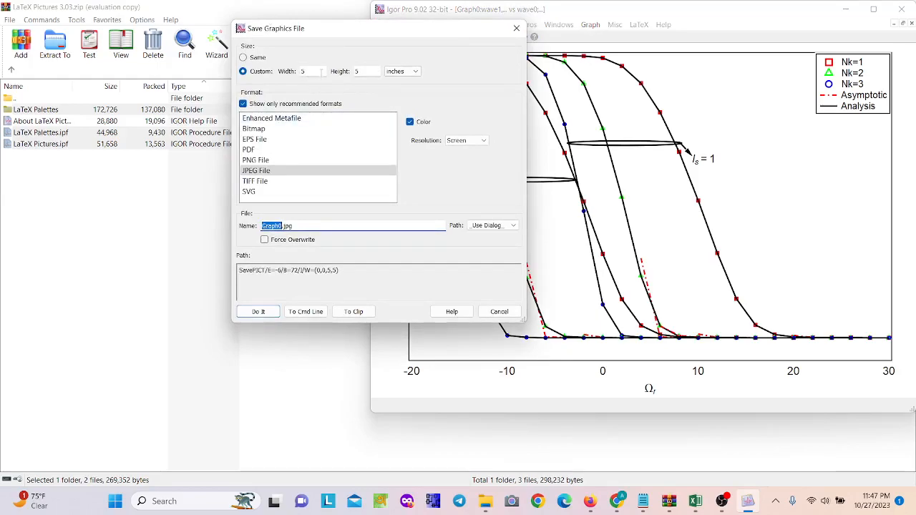
{"action": "left_click", "coordinate": [244, 59]}
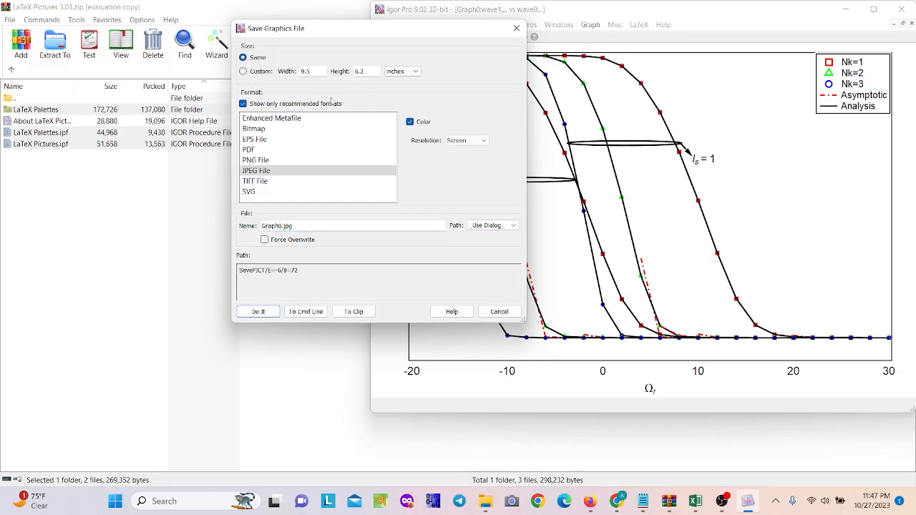
{"action": "left_click_drag", "start_coordinate": [407, 35], "coordinate": [355, 33]}
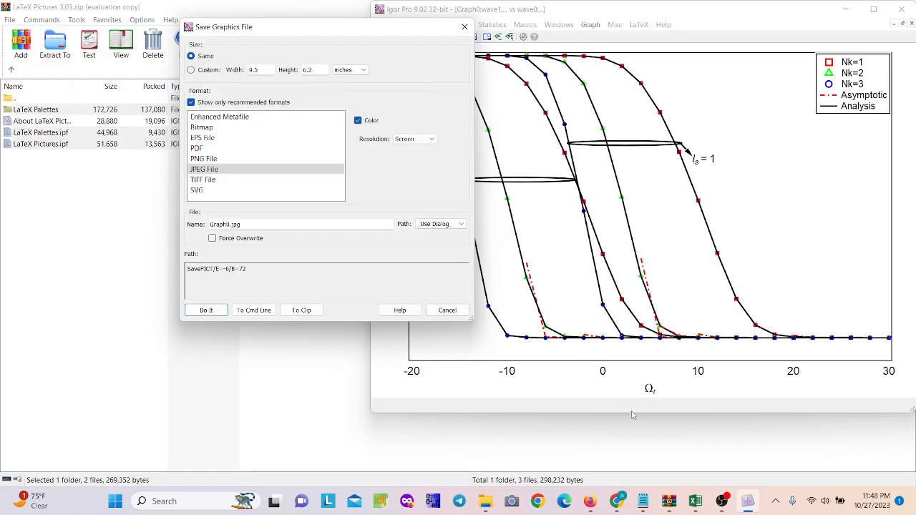
{"action": "left_click", "coordinate": [191, 69]}
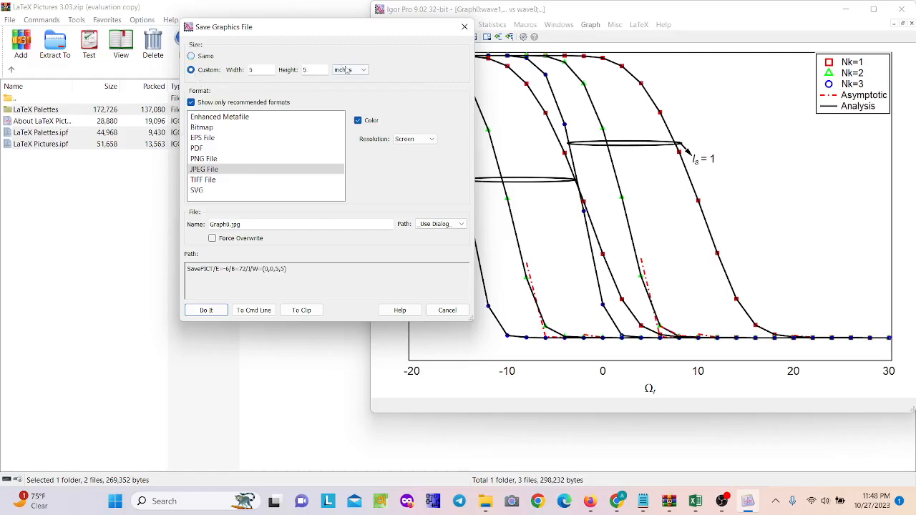
{"action": "left_click_drag", "start_coordinate": [413, 27], "coordinate": [360, 34]}
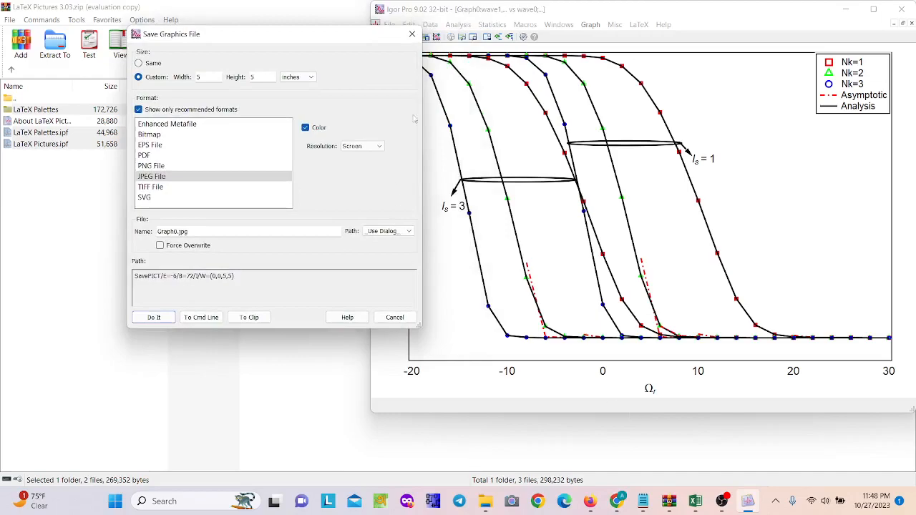
{"action": "left_click", "coordinate": [411, 36]}
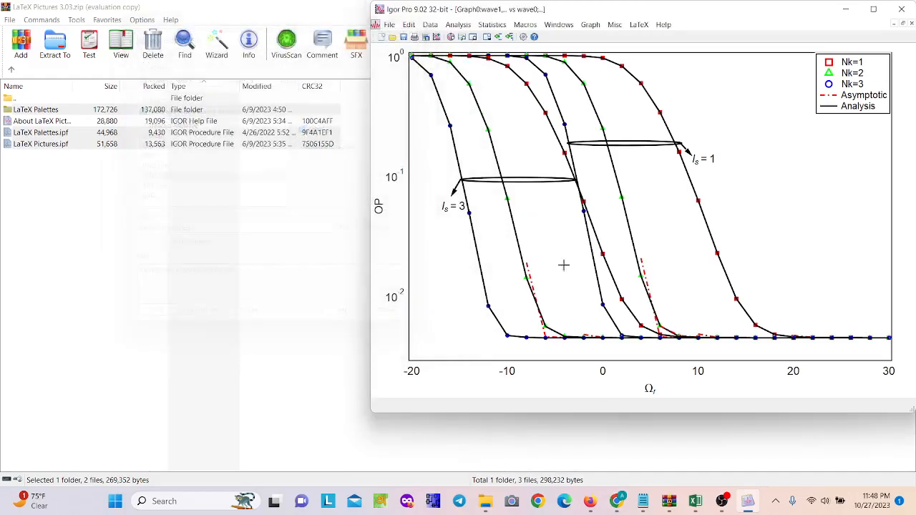
Step: Heighten the graph window to about 7 inches and check its Same size in the Save Graphics File dialog
{"action": "left_click_drag", "start_coordinate": [618, 414], "coordinate": [613, 460]}
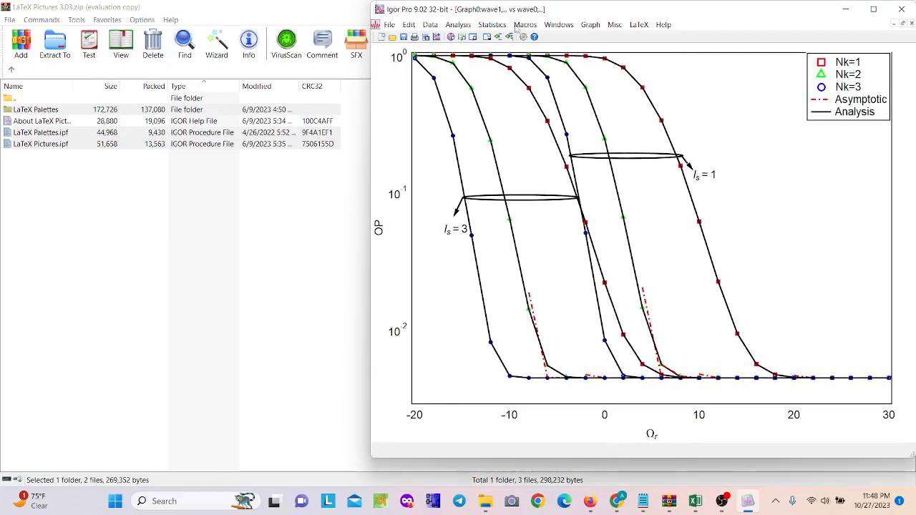
{"action": "left_click", "coordinate": [428, 37]}
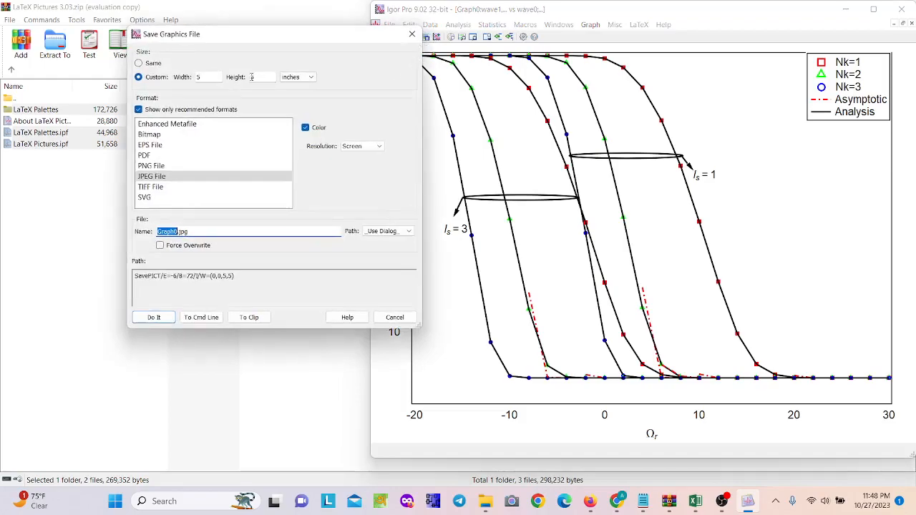
{"action": "left_click", "coordinate": [151, 65]}
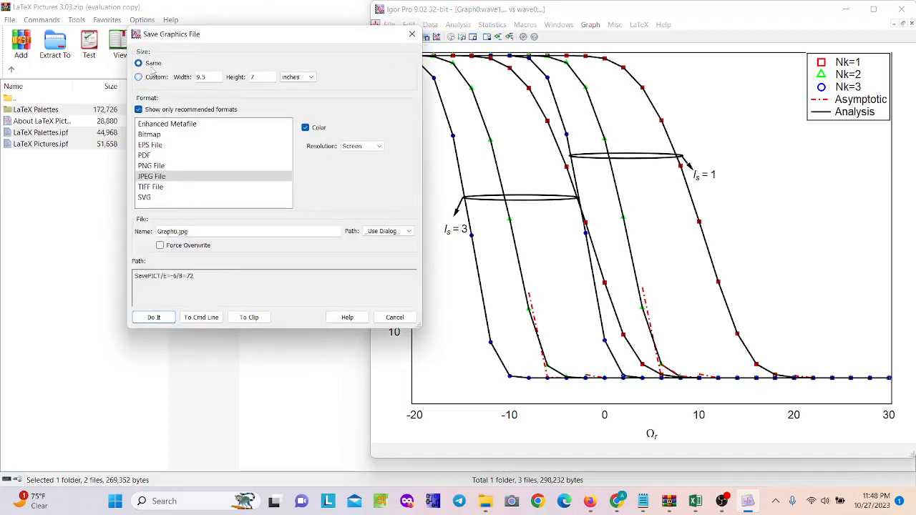
{"action": "left_click", "coordinate": [411, 34]}
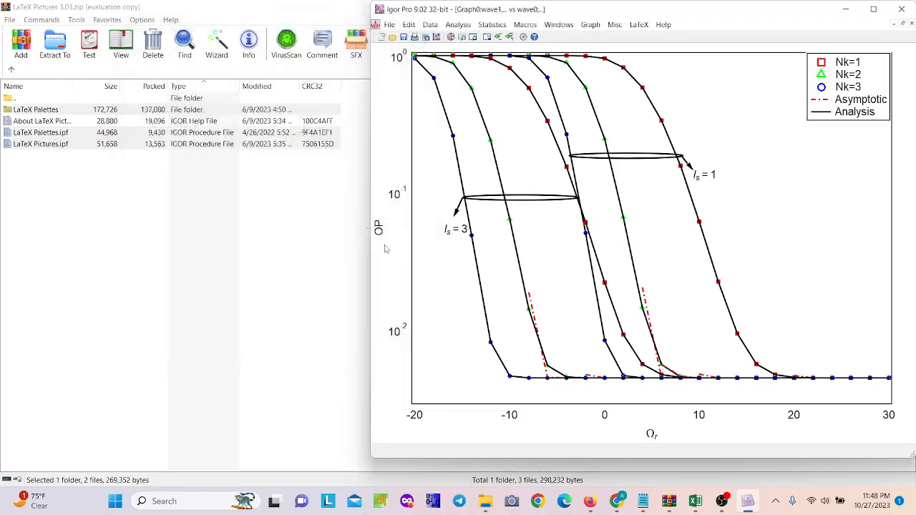
Step: Narrow the graph window to about 9.1 inches and check its Same size in the Save Graphics File dialog
{"action": "left_click_drag", "start_coordinate": [373, 255], "coordinate": [397, 251]}
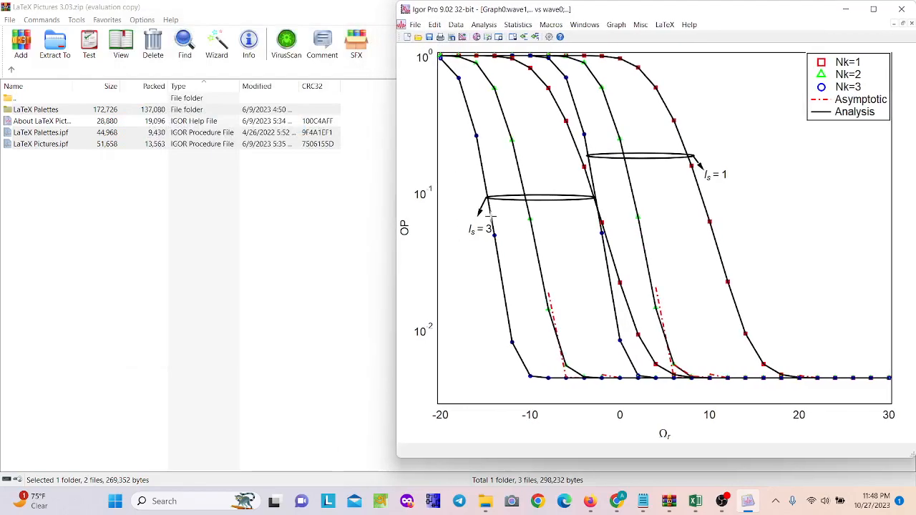
{"action": "left_click", "coordinate": [451, 37]}
{"action": "left_click", "coordinate": [139, 76]}
{"action": "left_click", "coordinate": [138, 63]}
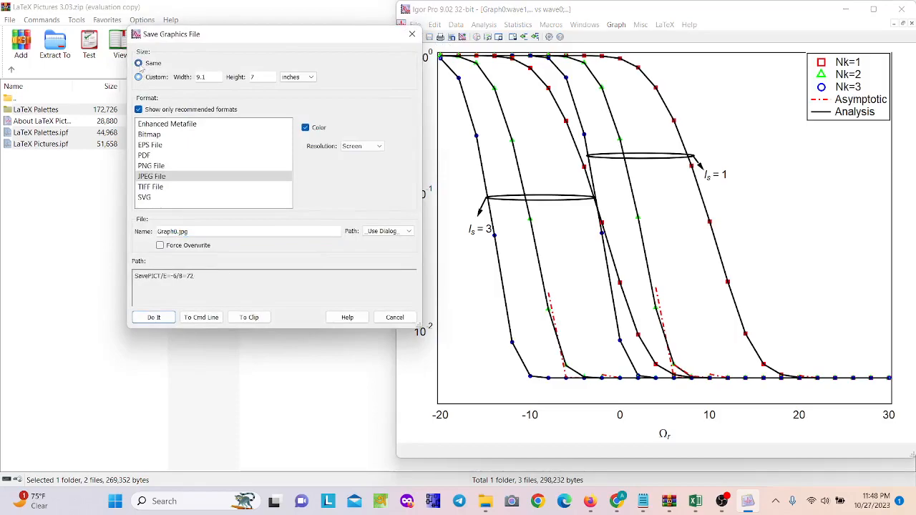
{"action": "left_click", "coordinate": [412, 34]}
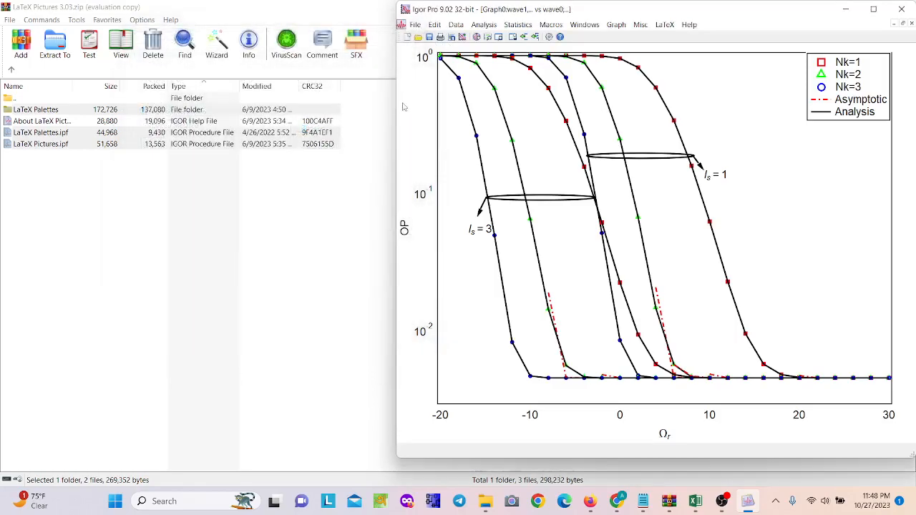
Step: Narrow the graph window to about 7.8 inches, and set the graphics export to a custom size of 5 by 5 inches
{"action": "left_click_drag", "start_coordinate": [398, 120], "coordinate": [469, 120]}
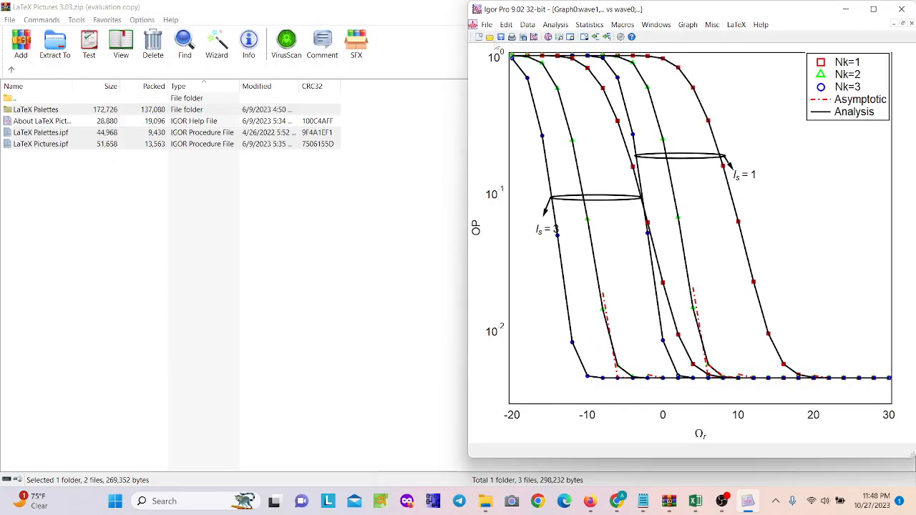
{"action": "left_click", "coordinate": [524, 38]}
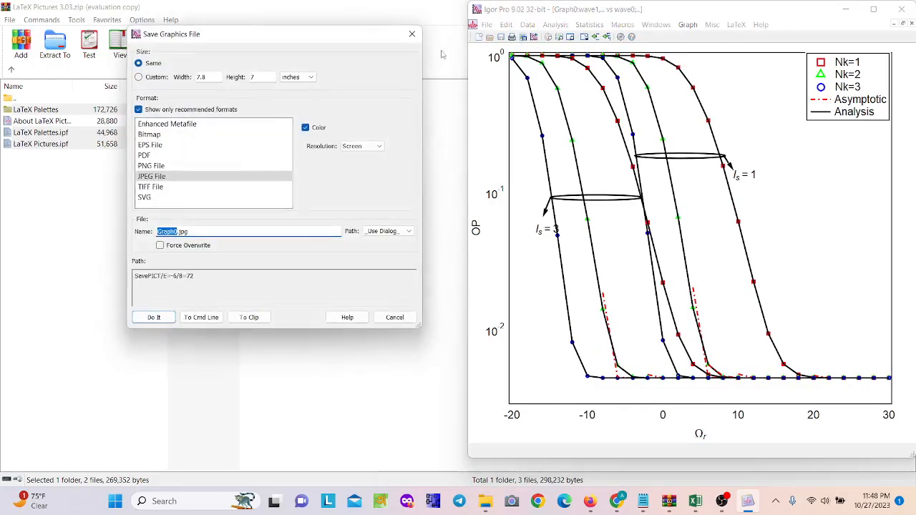
{"action": "left_click", "coordinate": [147, 77]}
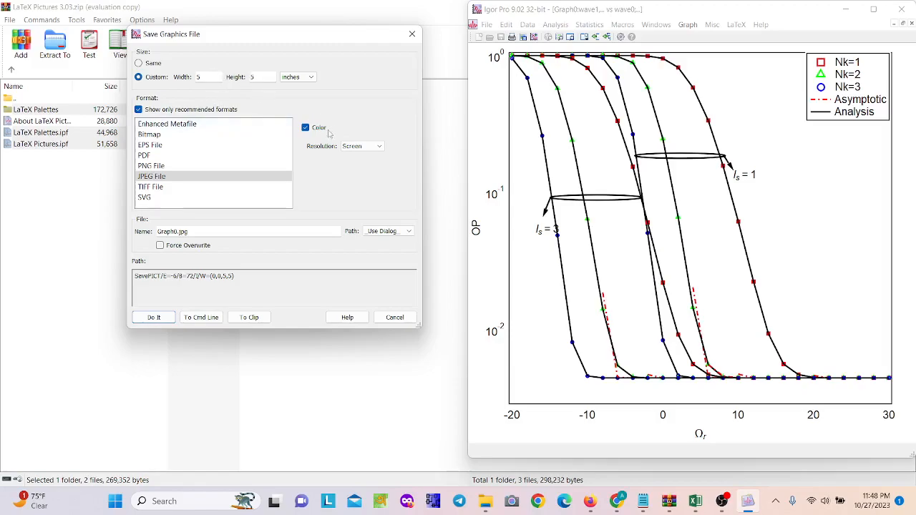
Step: Compare the export options of Enhanced Metafile, Bitmap, EPS, PDF and PNG, and select JPEG File as the format
{"action": "left_click", "coordinate": [151, 125]}
{"action": "left_click", "coordinate": [151, 134]}
{"action": "left_click", "coordinate": [156, 145]}
{"action": "left_click", "coordinate": [158, 156]}
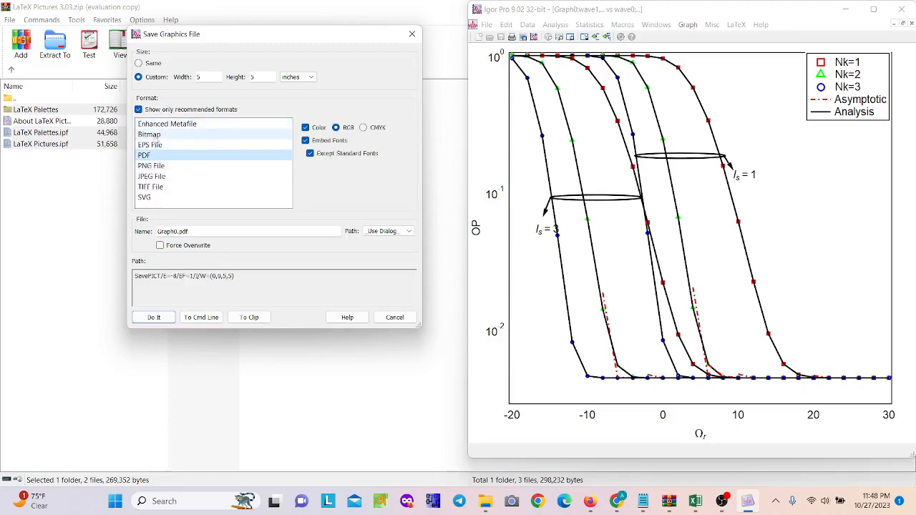
{"action": "left_click", "coordinate": [160, 146]}
{"action": "left_click", "coordinate": [152, 156]}
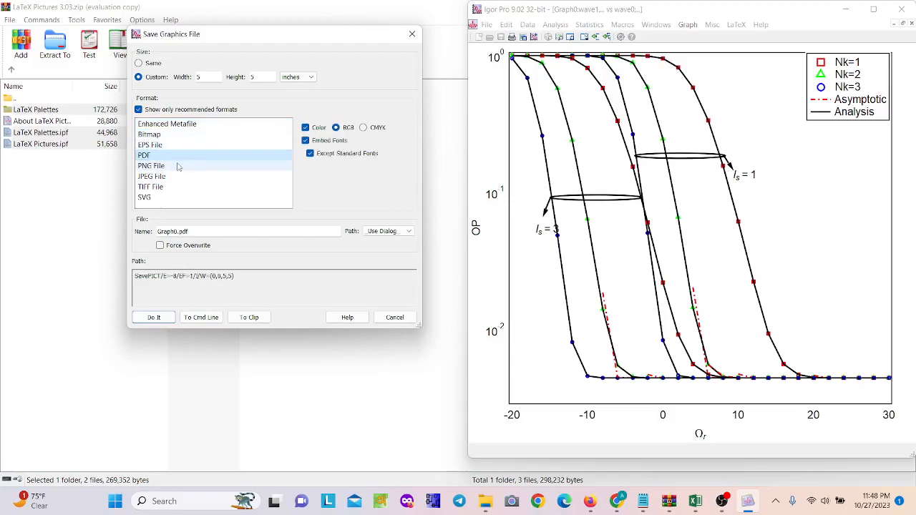
{"action": "left_click", "coordinate": [174, 166]}
{"action": "left_click", "coordinate": [166, 177]}
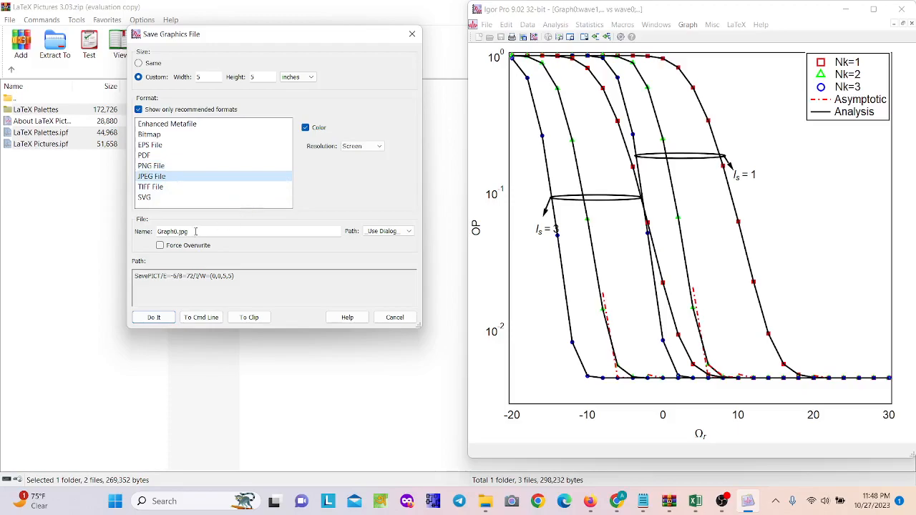
Step: Name the exported graphic igortutorial and save it as a JPEG file in the Downloads folder
{"action": "left_click_drag", "start_coordinate": [179, 231], "coordinate": [152, 232]}
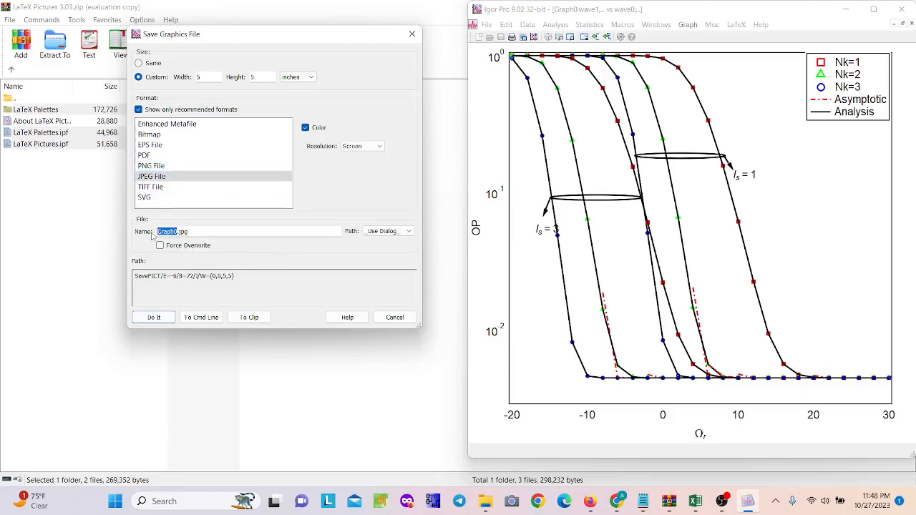
{"action": "type", "text": "igortutorial"}
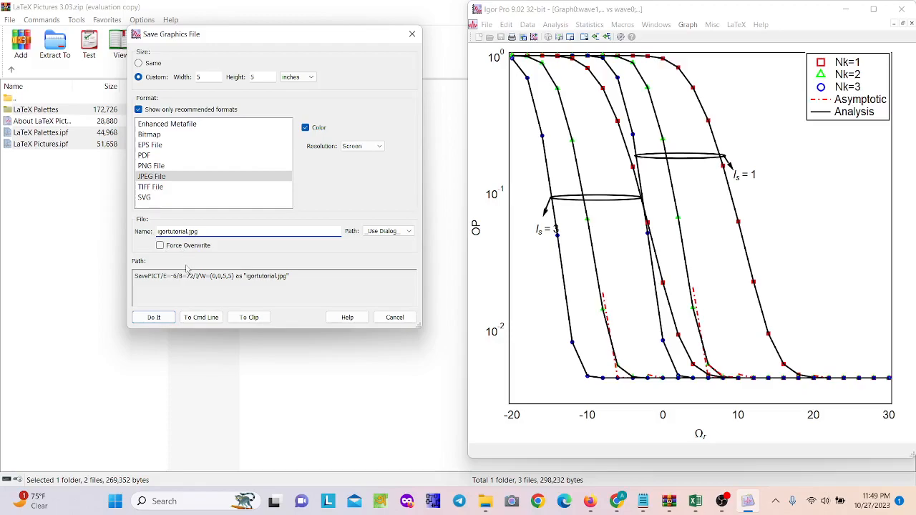
{"action": "left_click", "coordinate": [158, 320]}
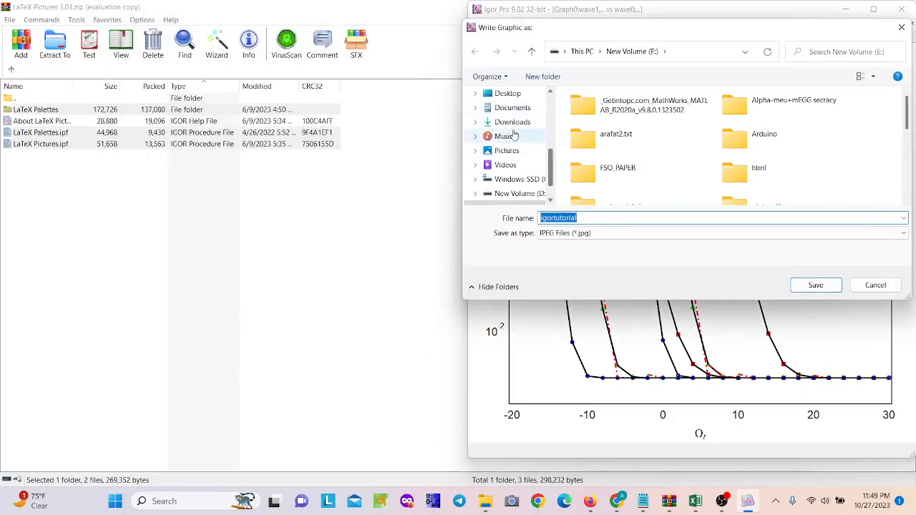
{"action": "left_click", "coordinate": [504, 136]}
{"action": "left_click", "coordinate": [513, 121]}
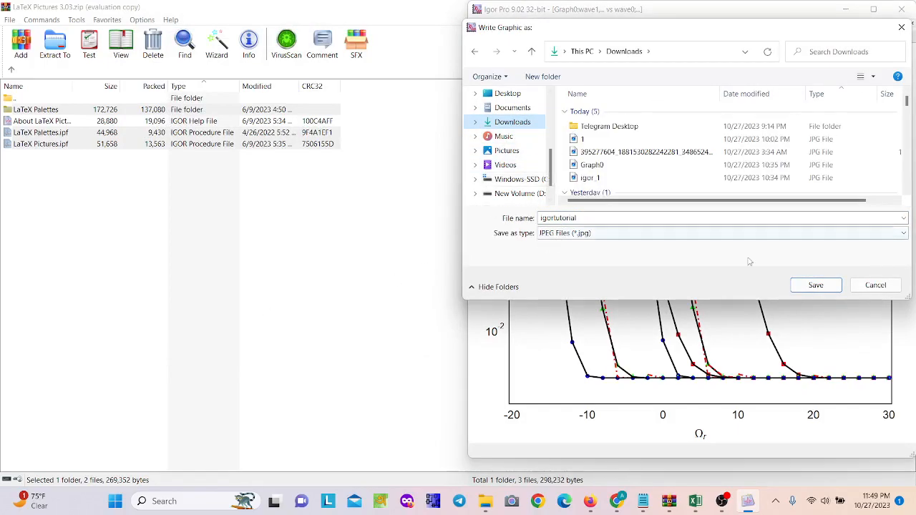
{"action": "left_click", "coordinate": [816, 285]}
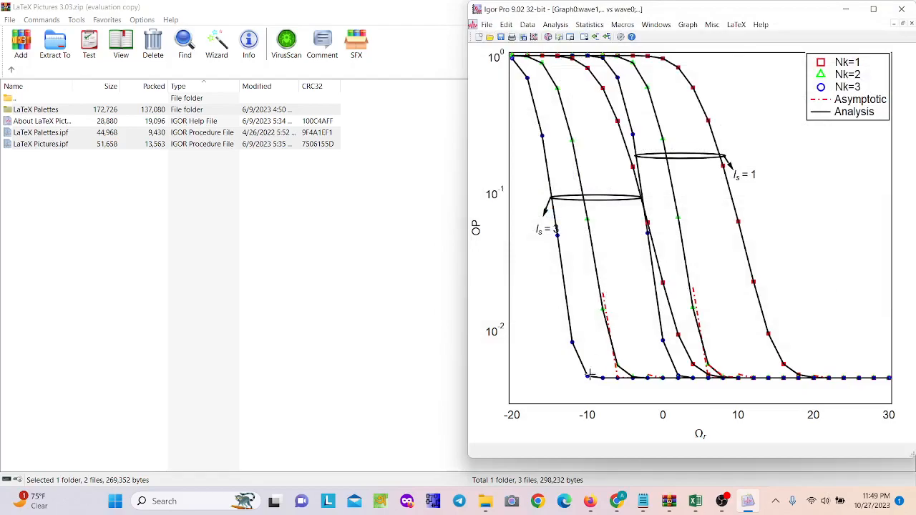
Step: Switch to the Downloads folder in File Explorer and open the exported igortutorial image
{"action": "left_click", "coordinate": [485, 501]}
{"action": "mouse_move", "coordinate": [526, 452]}
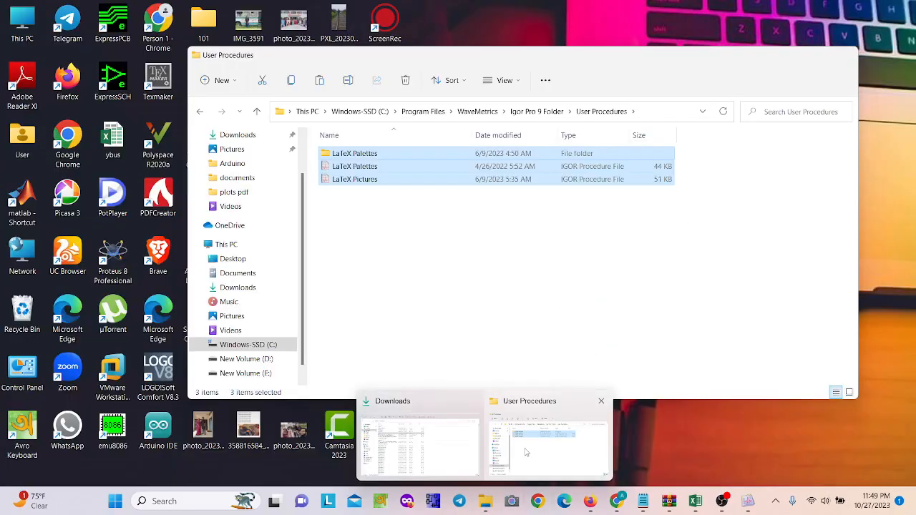
{"action": "mouse_move", "coordinate": [449, 453]}
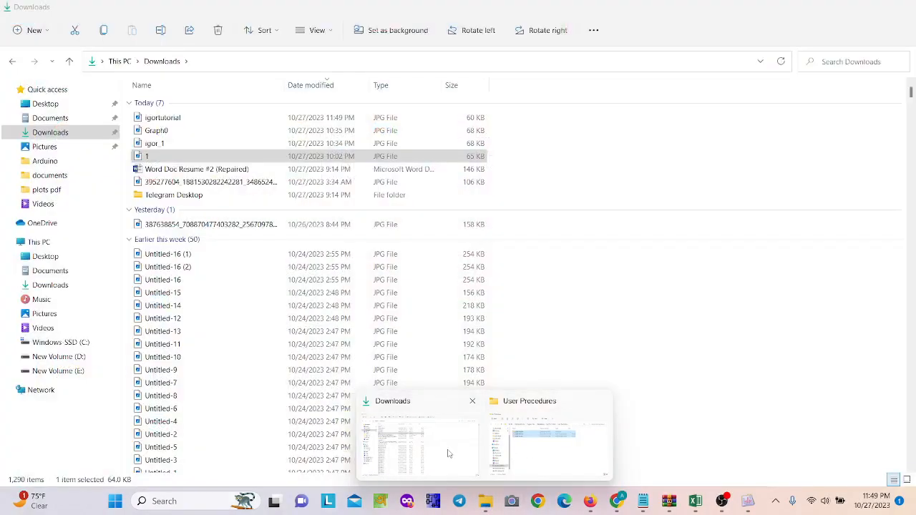
{"action": "double_click", "coordinate": [151, 119]}
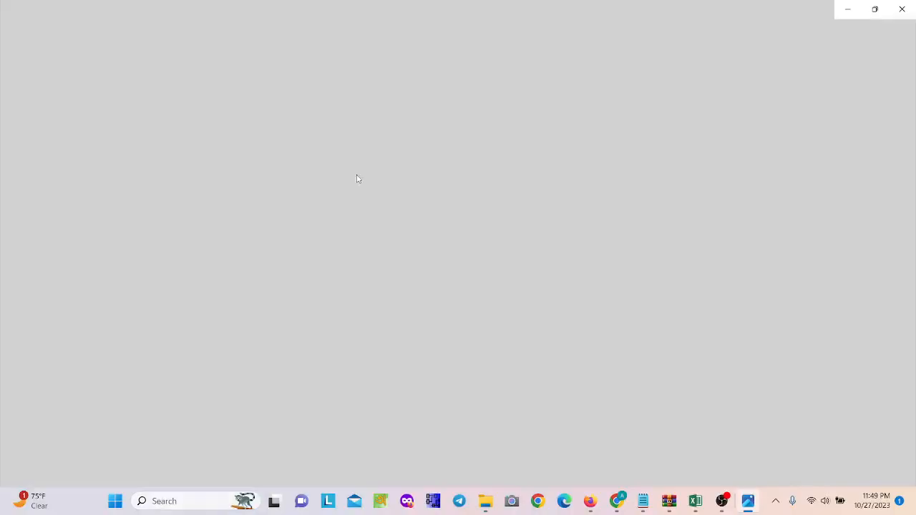